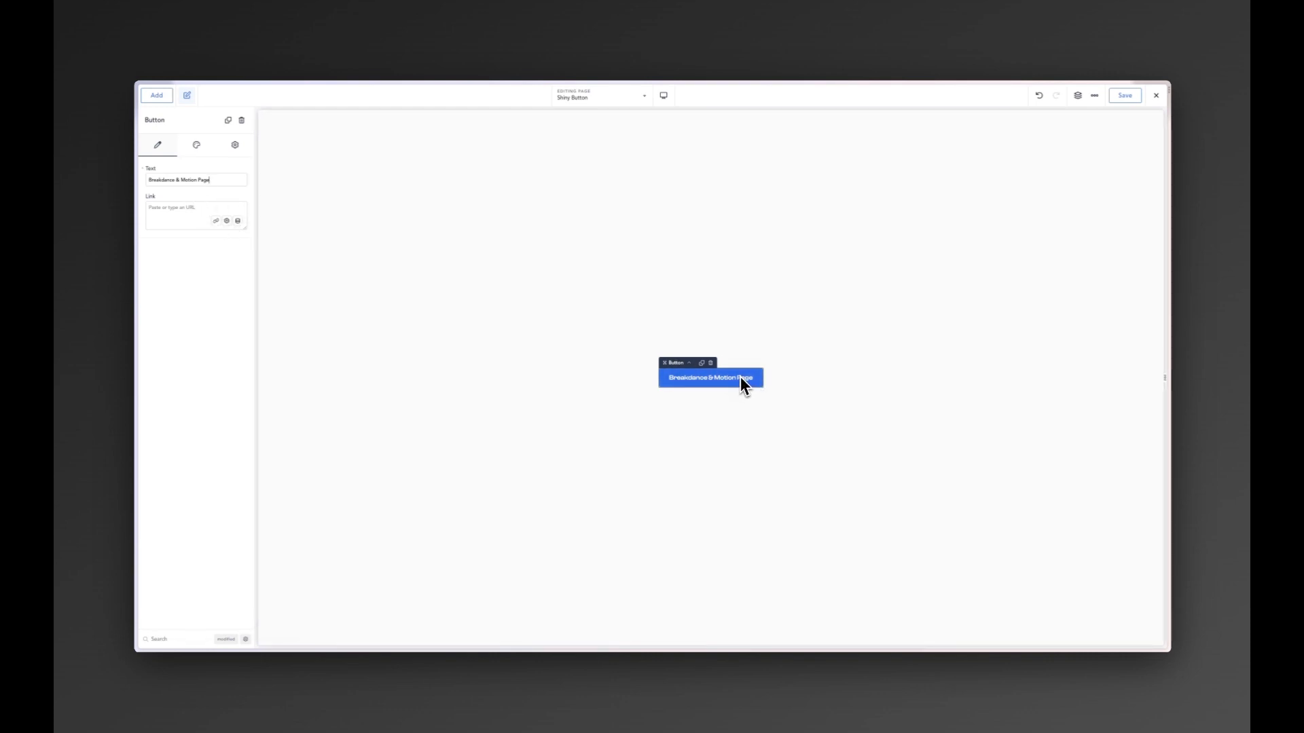
# Set the button's style to Custom and open its custom style settings
pyautogui.click(194, 146)
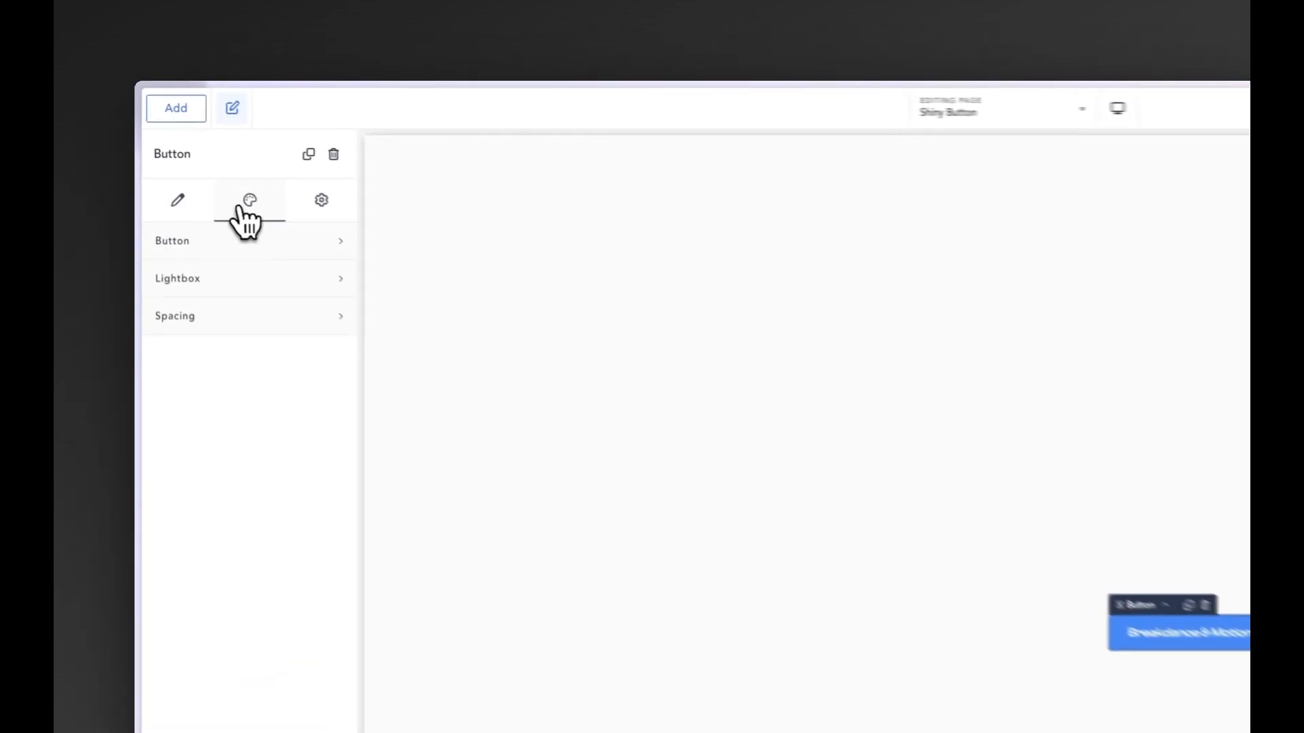
pyautogui.click(246, 240)
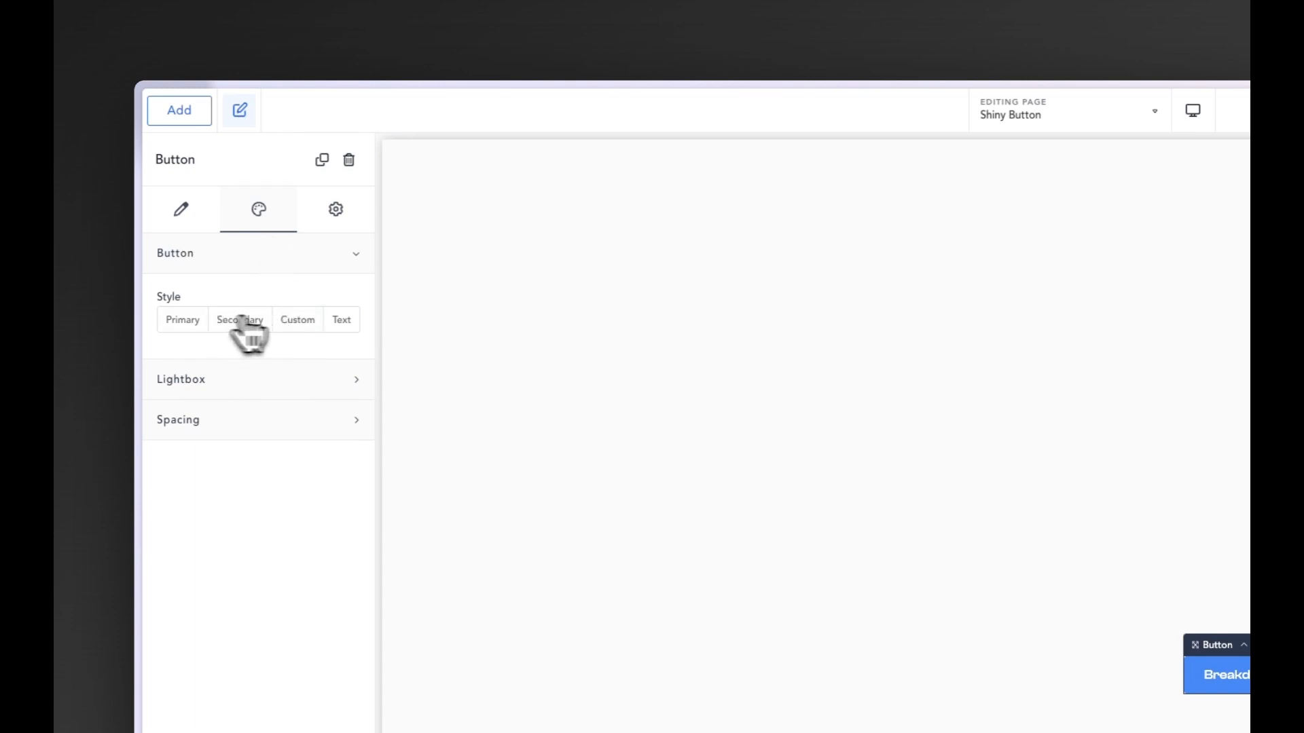
pyautogui.click(296, 320)
pyautogui.click(344, 361)
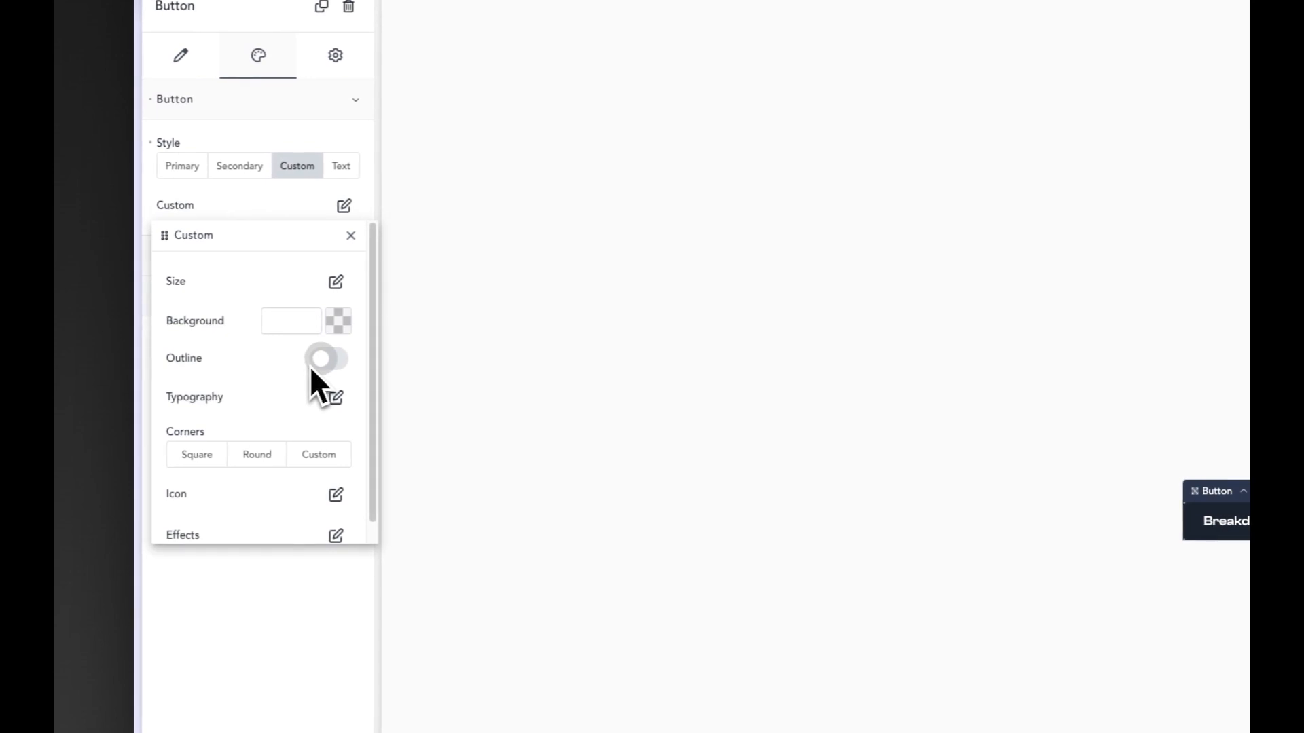
# Set the button's size to Custom with 20 px of padding at the top and bottom
pyautogui.click(336, 283)
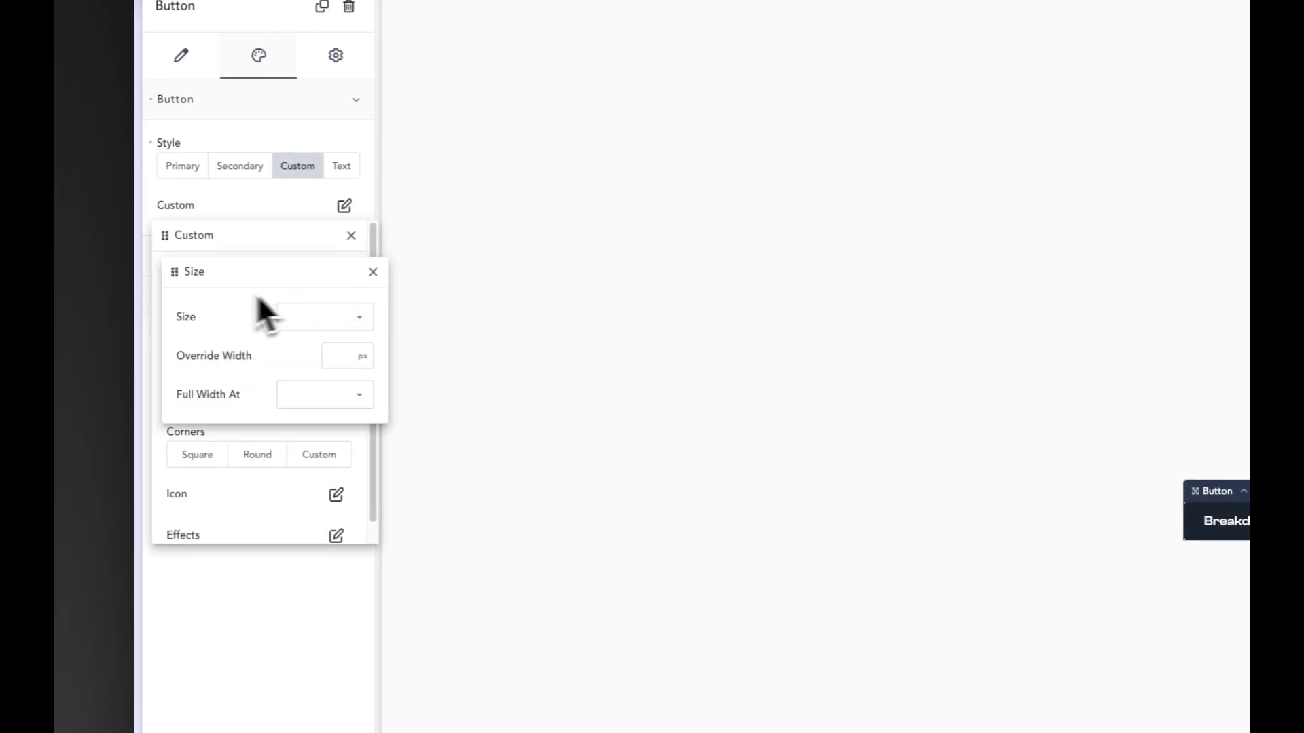
pyautogui.click(332, 319)
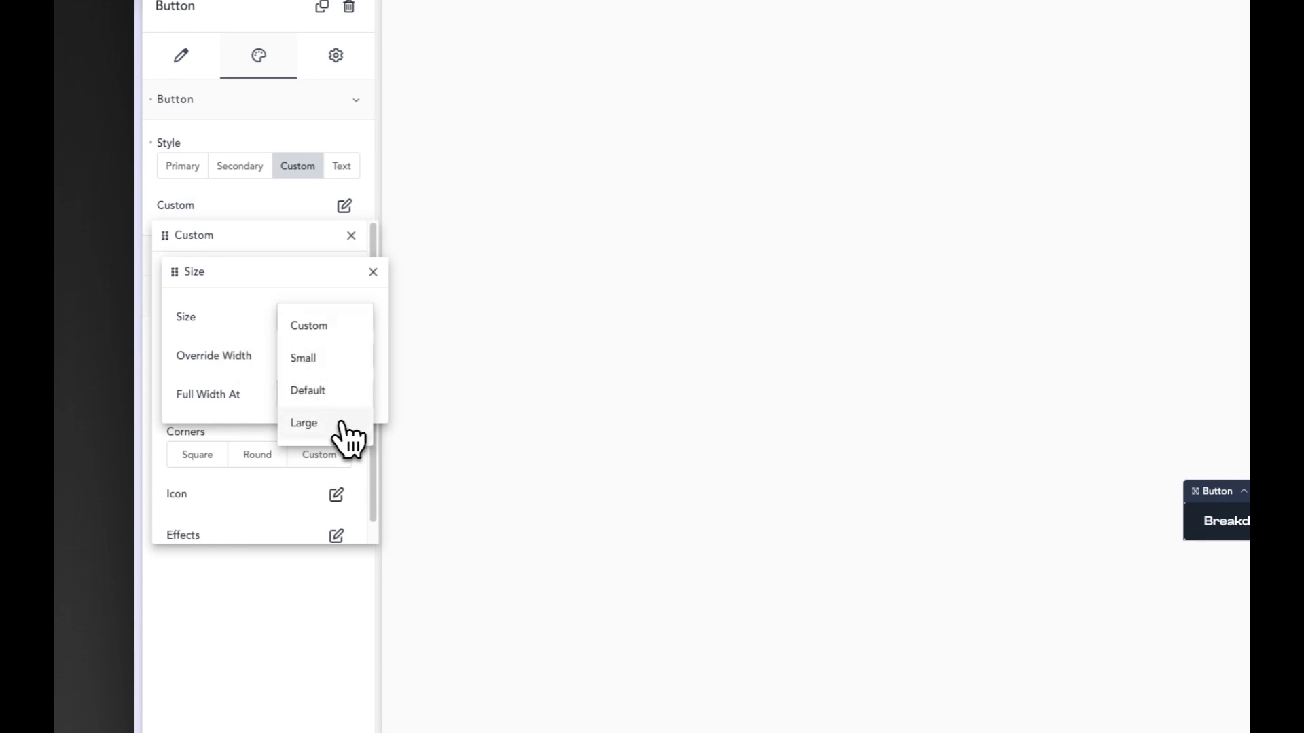
pyautogui.click(323, 327)
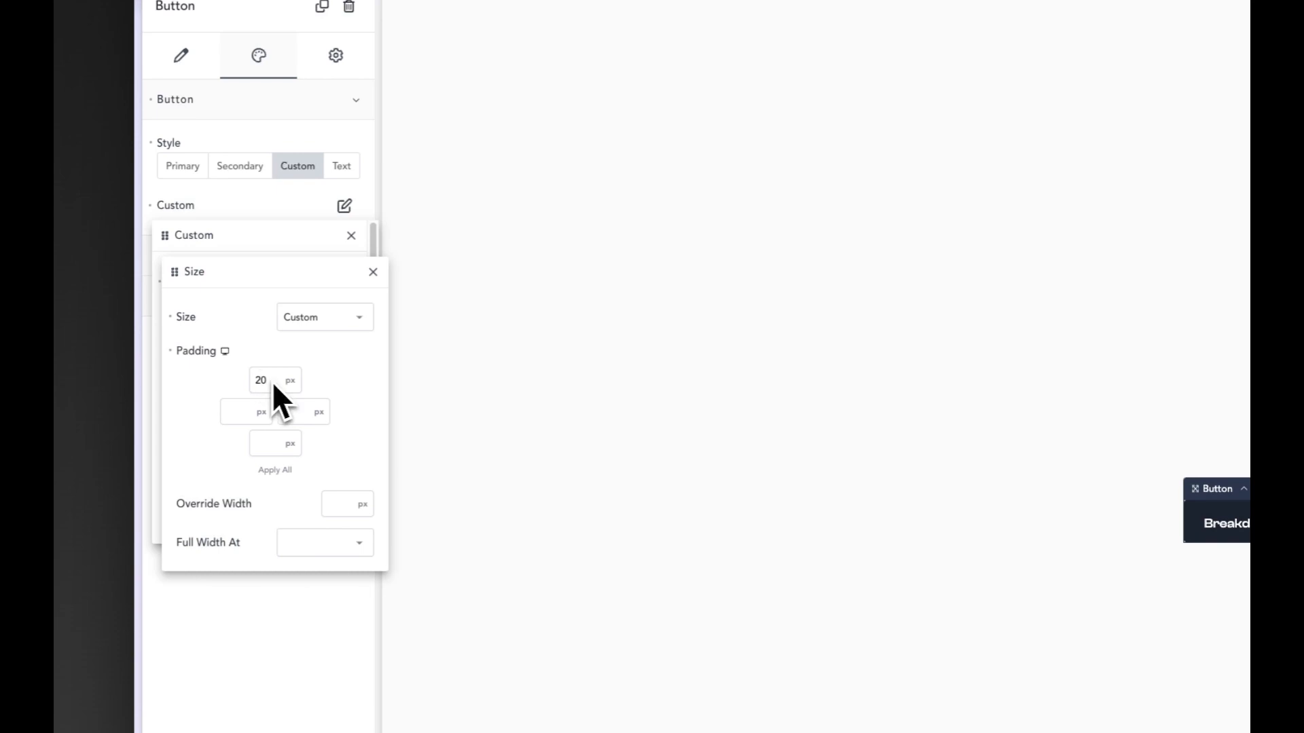
pyautogui.write('20')
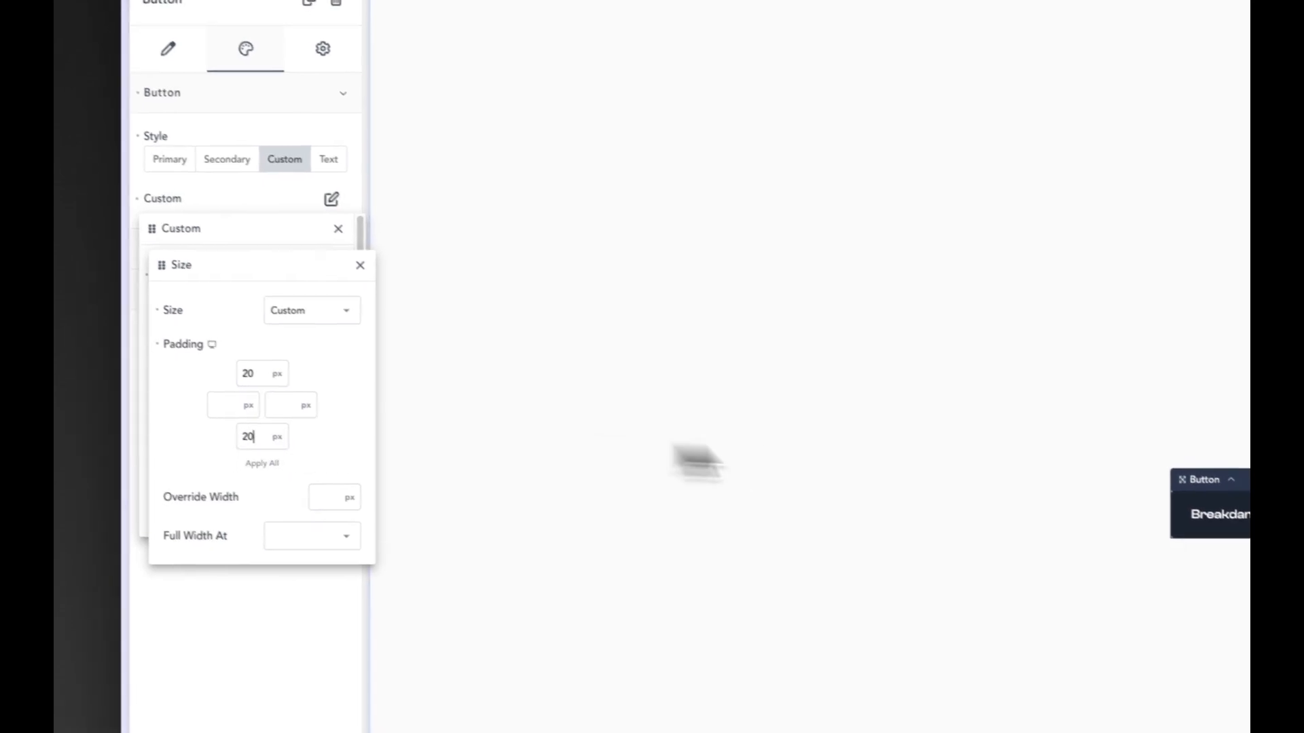
pyautogui.click(373, 271)
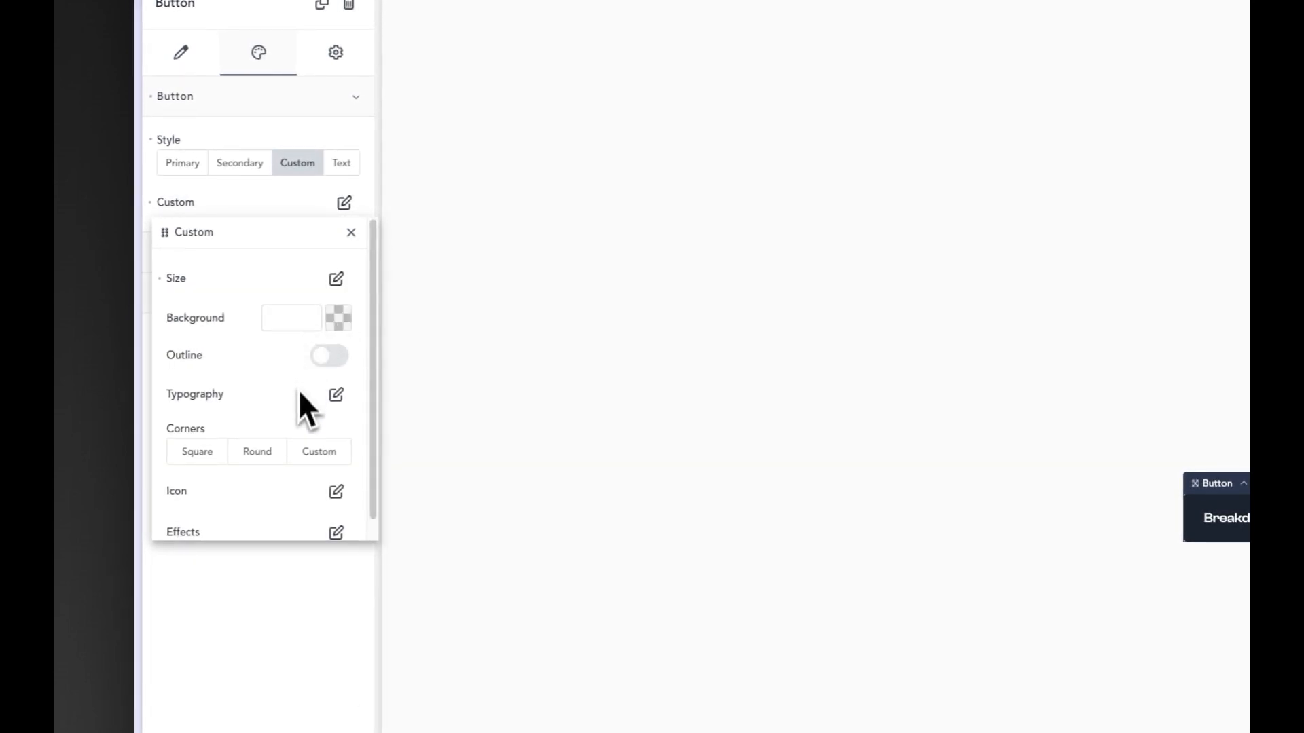
# Set the button's override width to 300 px and save the page
pyautogui.click(336, 279)
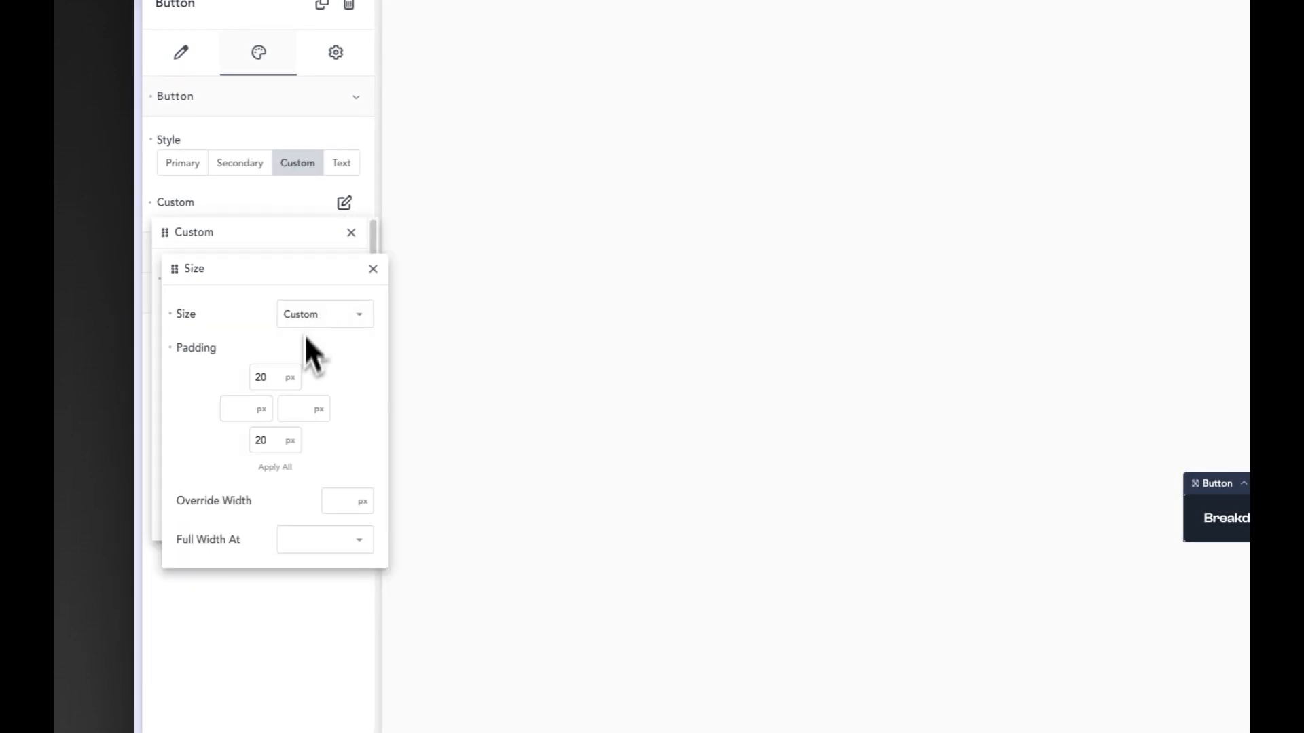
pyautogui.click(335, 500)
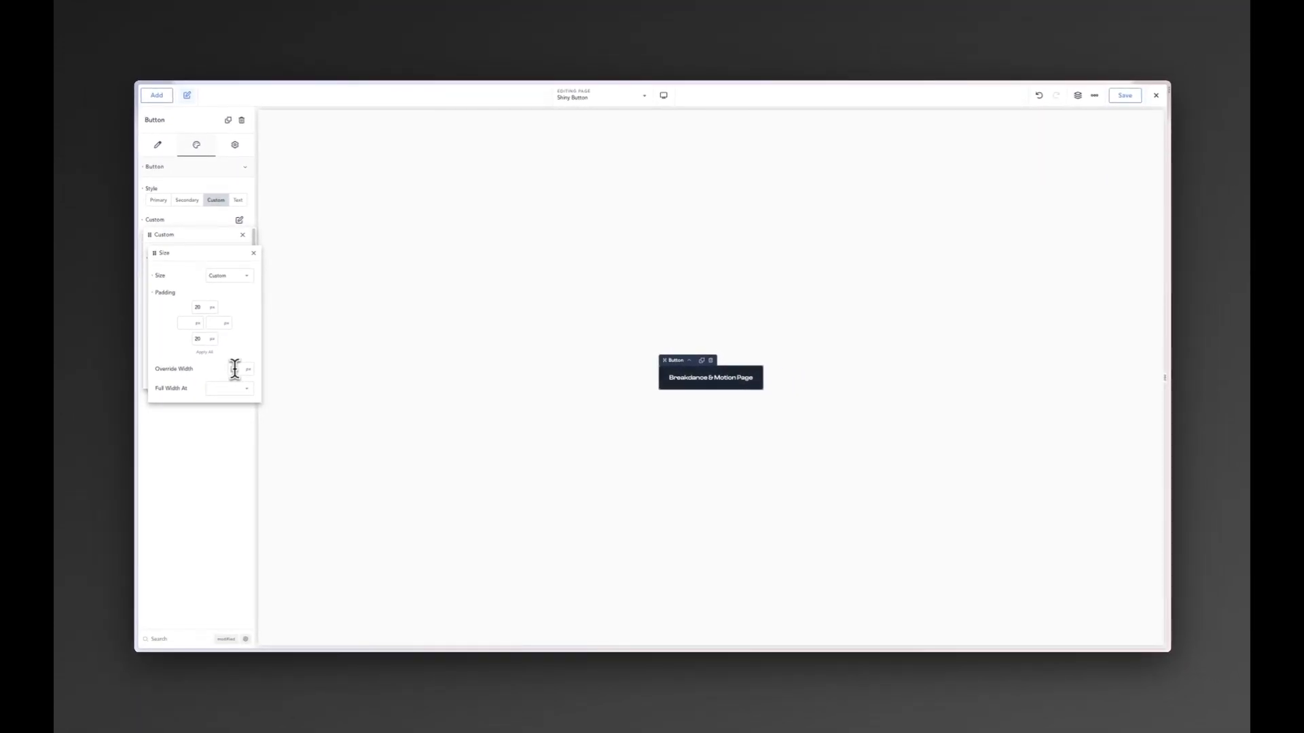
pyautogui.write('3')
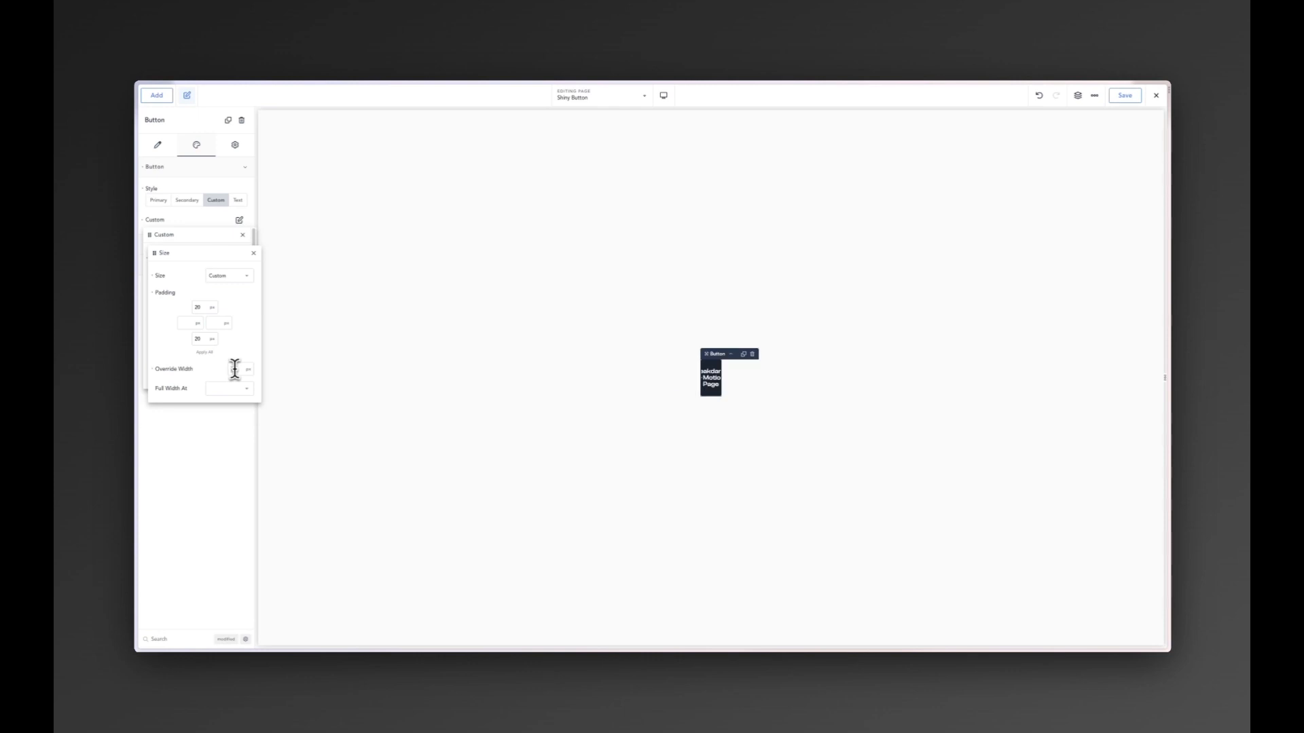
pyautogui.write('00')
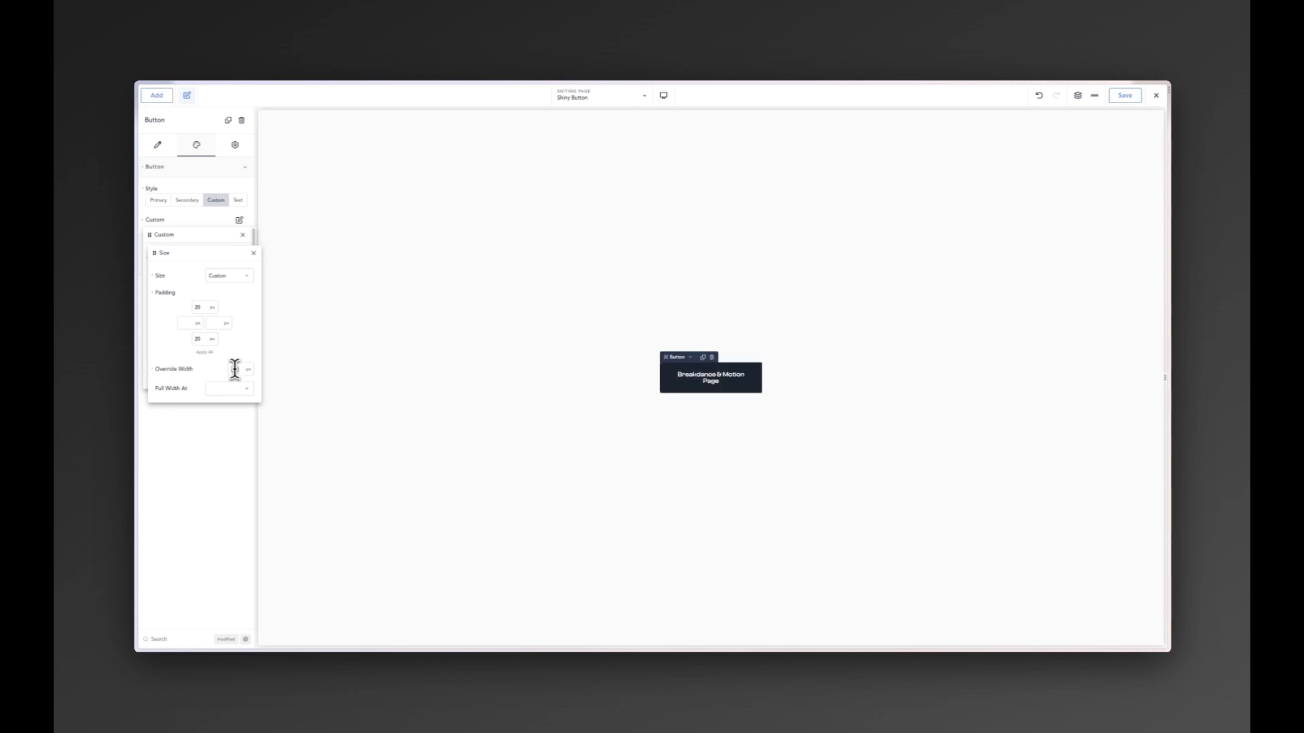
pyautogui.write('300')
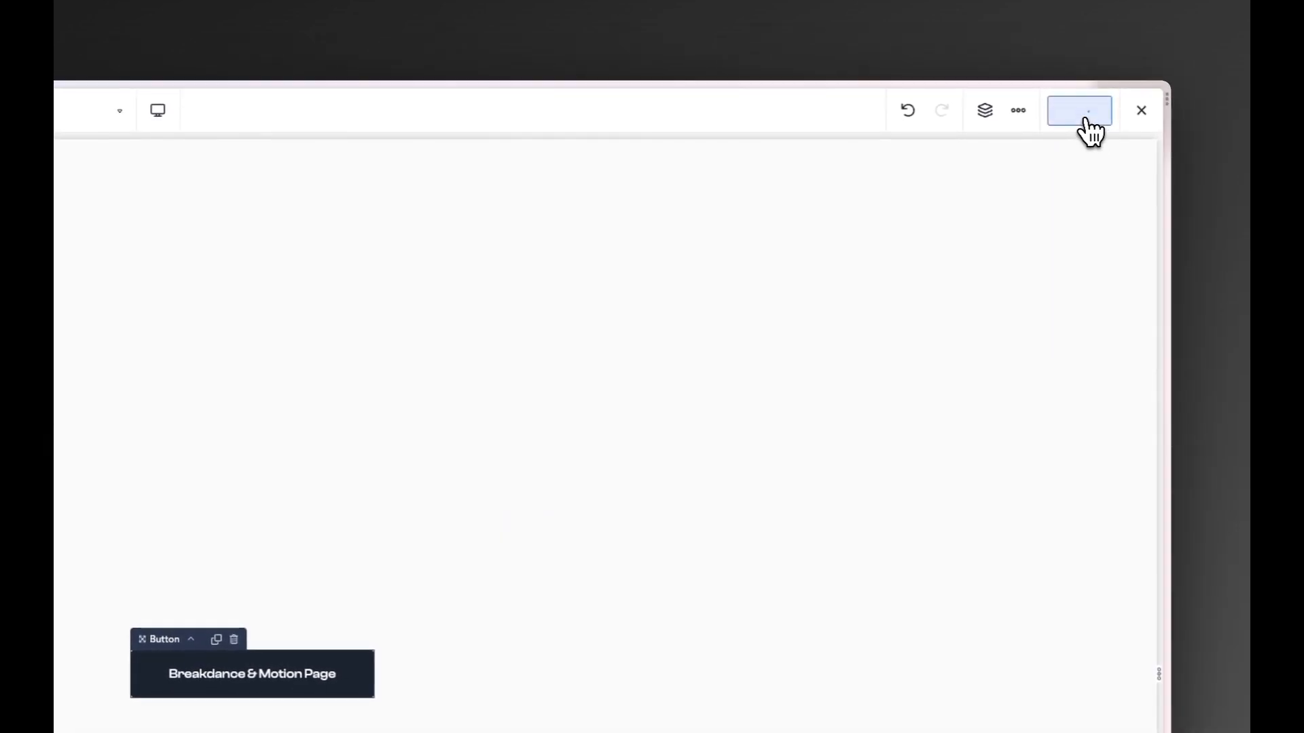
pyautogui.click(1087, 119)
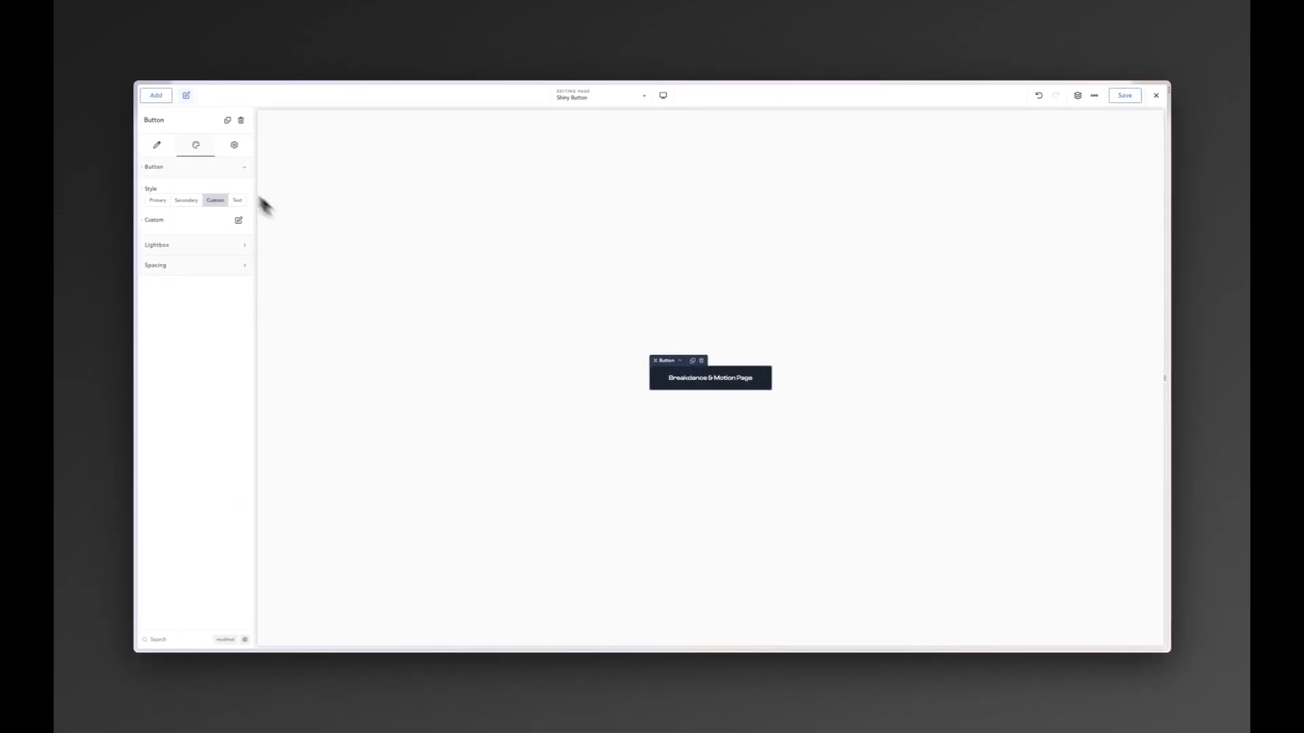
# Select the Div that wraps the button in the page structure and give it a vivid purple background color
pyautogui.click(1077, 96)
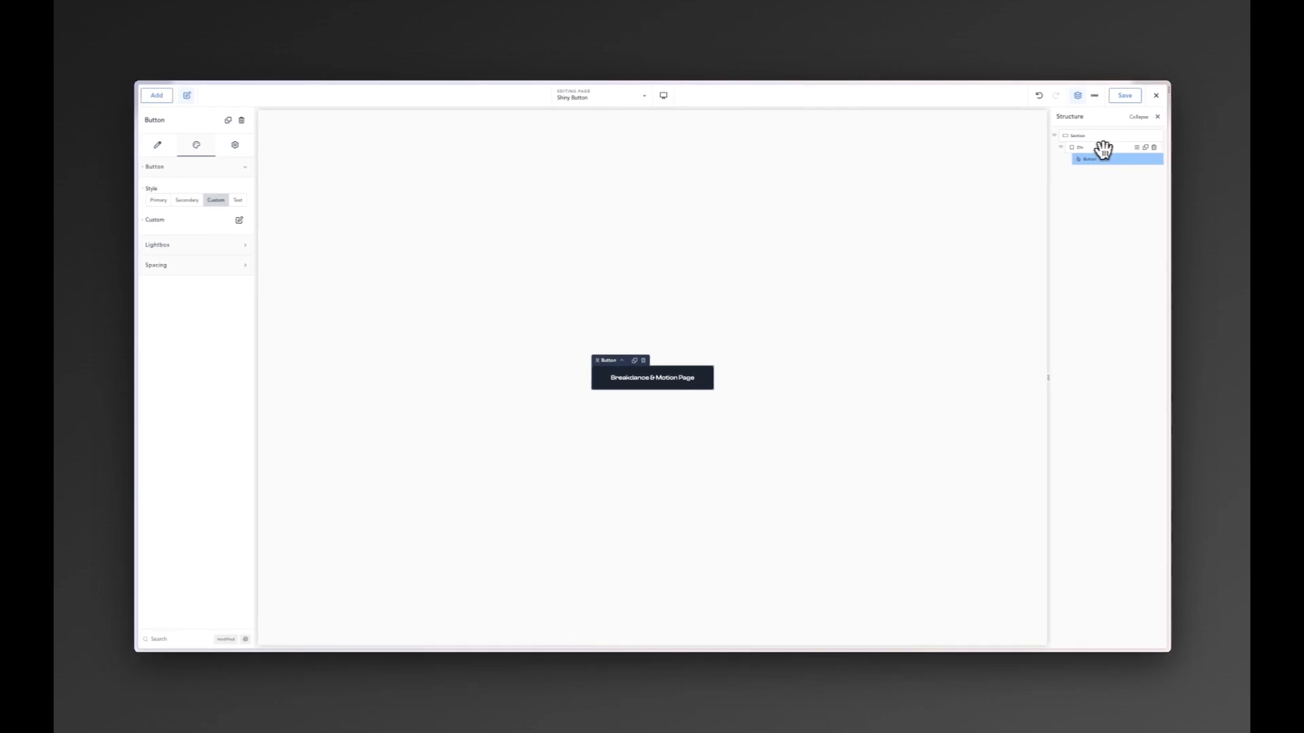
pyautogui.click(1093, 147)
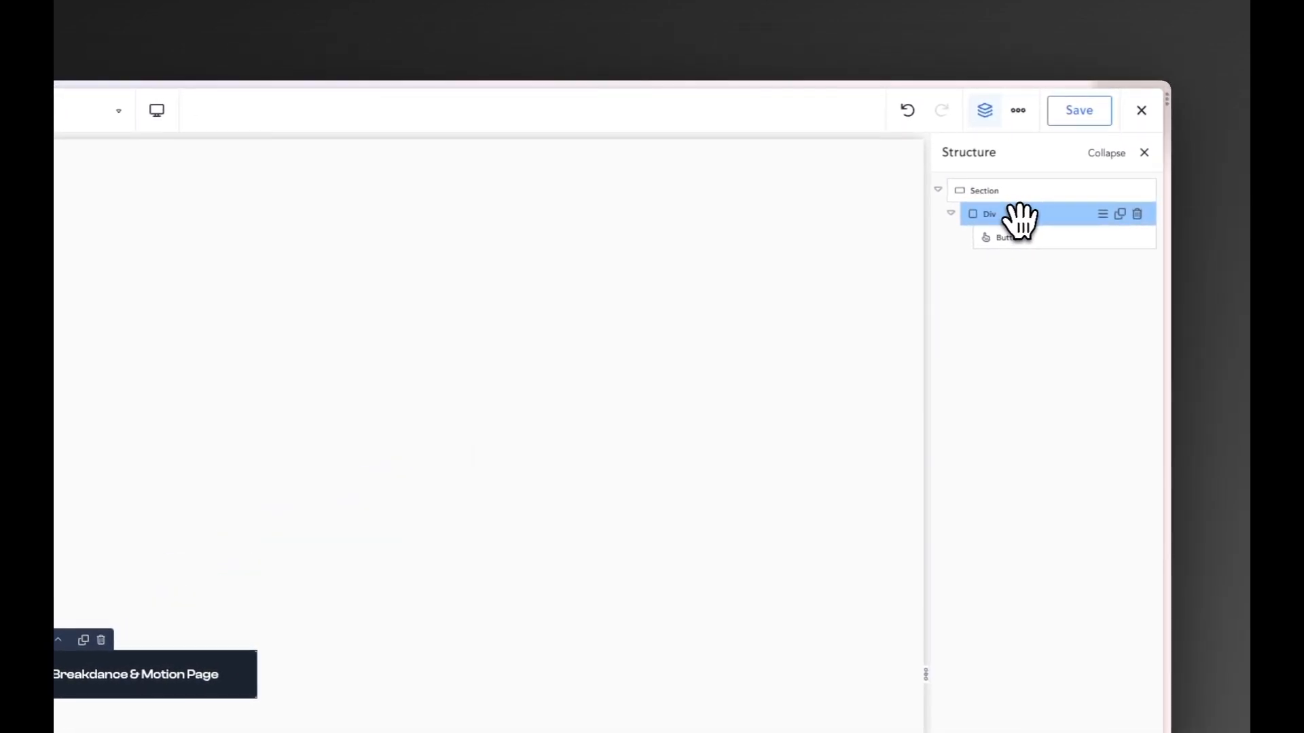
pyautogui.click(139, 291)
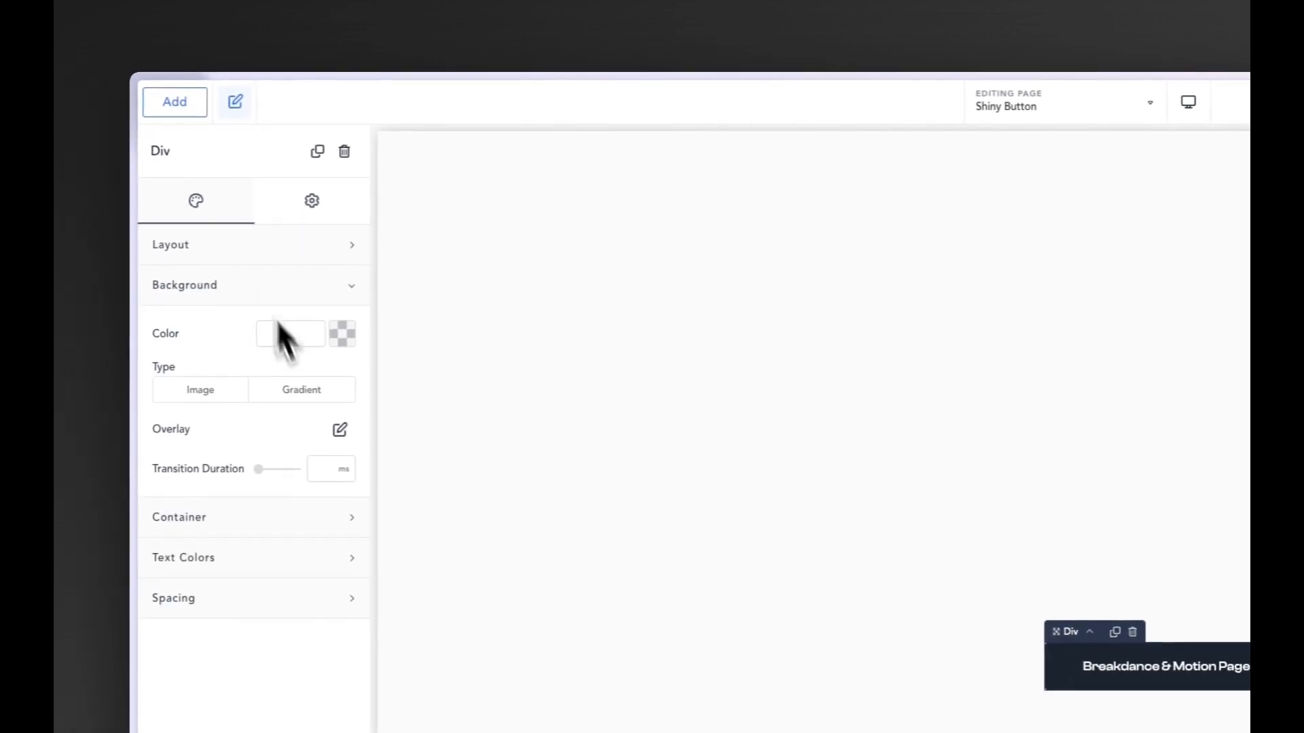
pyautogui.click(353, 347)
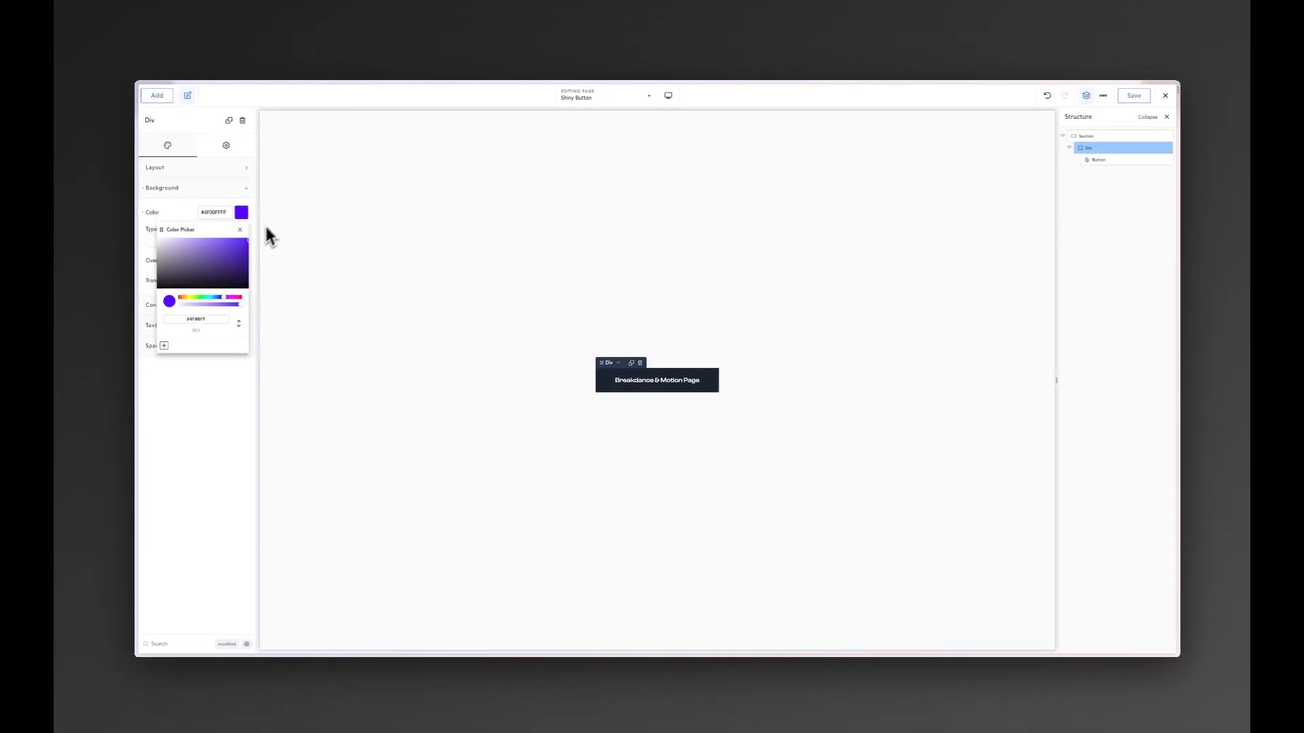
pyautogui.click(195, 189)
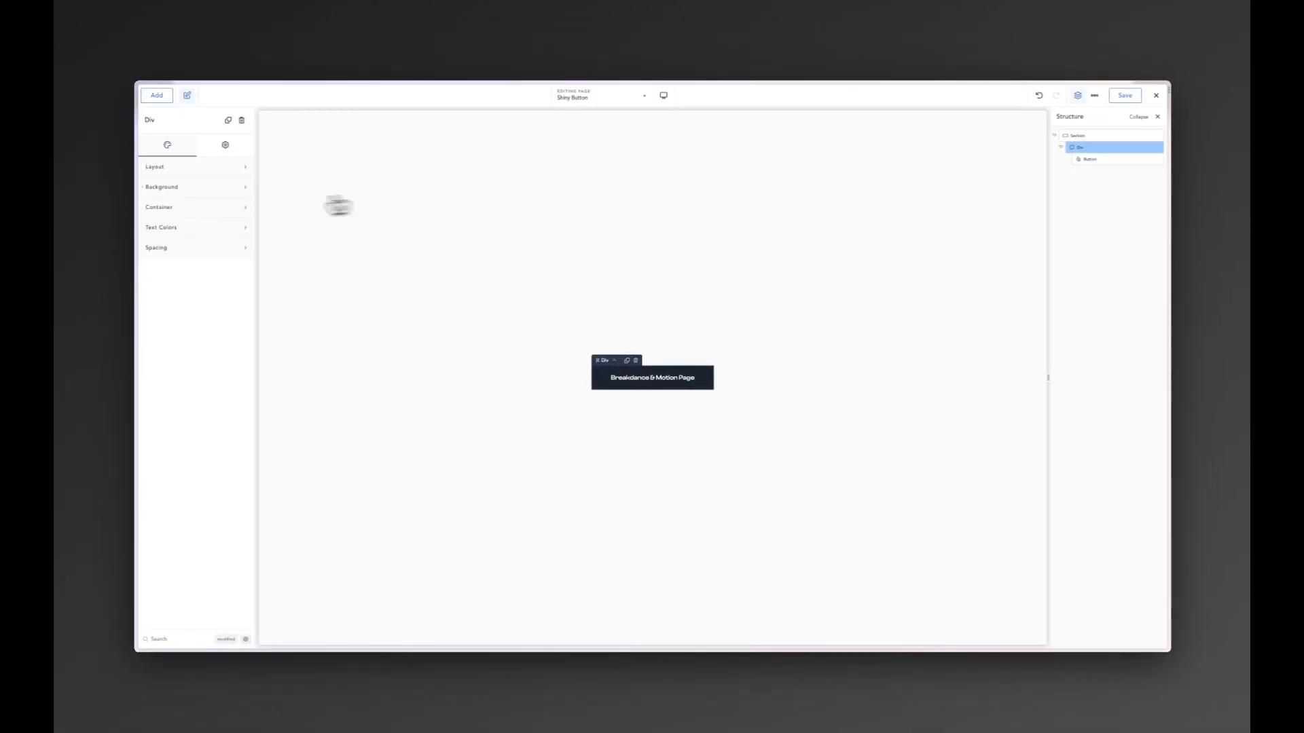
# Set the Div container's minimum height to 66 px and its width to 306 px
pyautogui.click(194, 208)
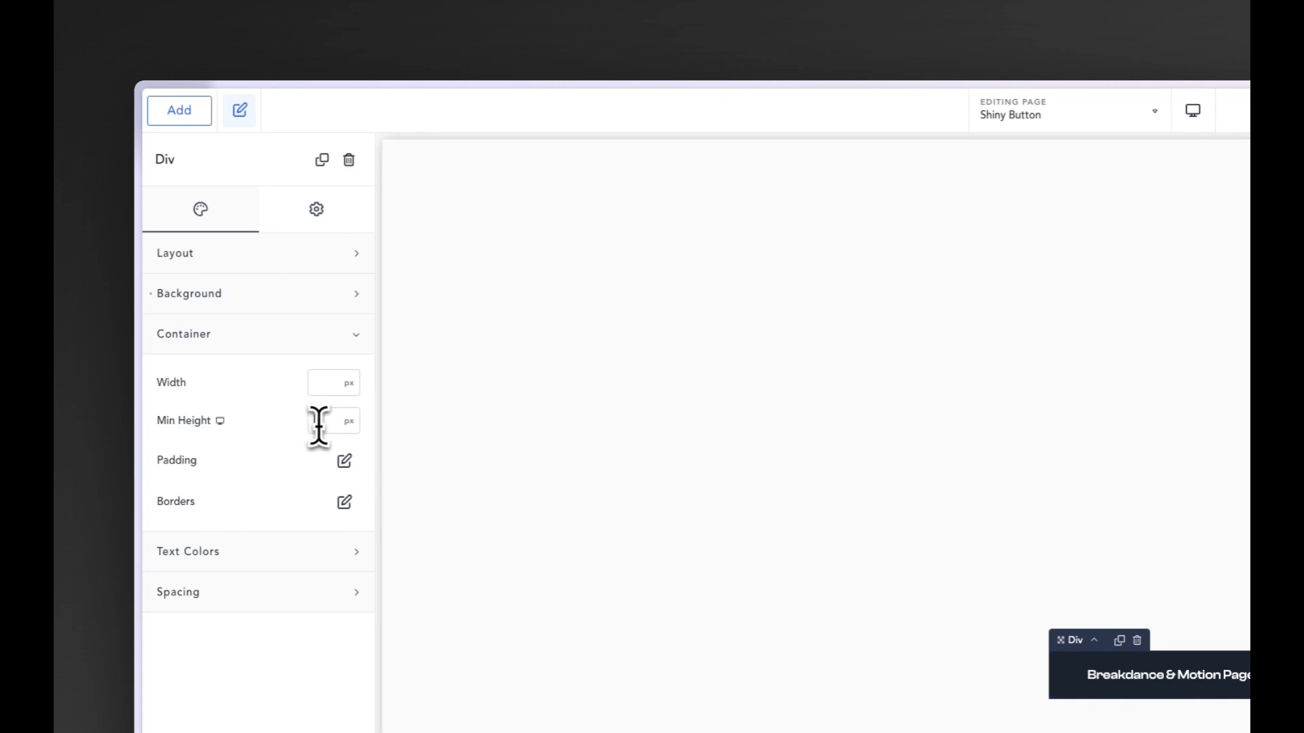
pyautogui.write('10')
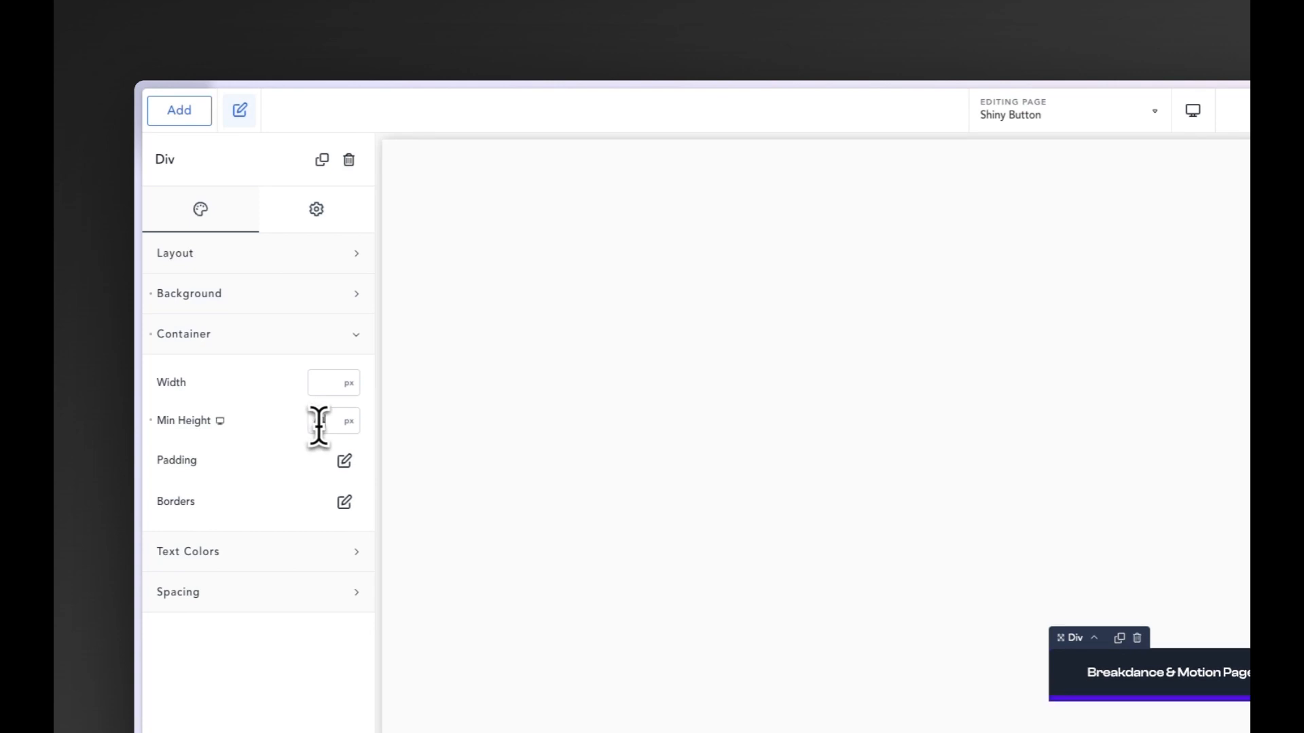
pyautogui.write('4')
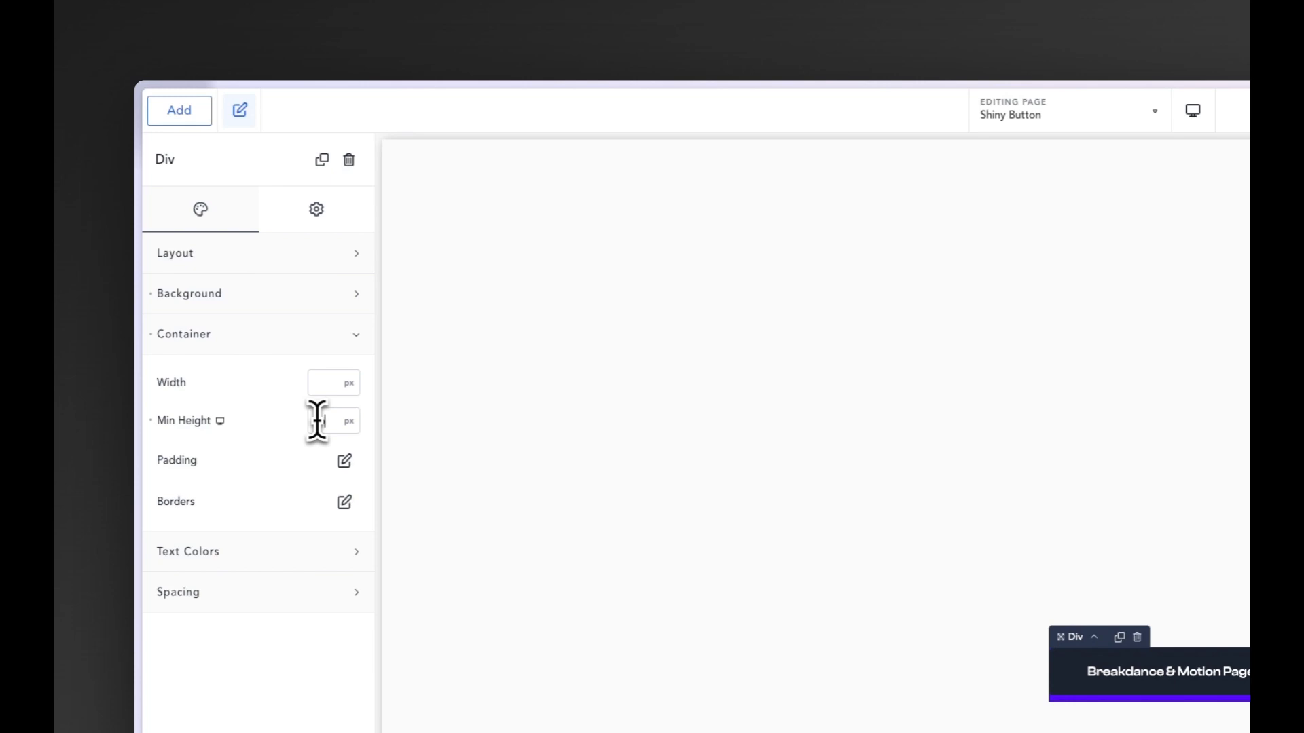
pyautogui.click(334, 388)
pyautogui.write('306')
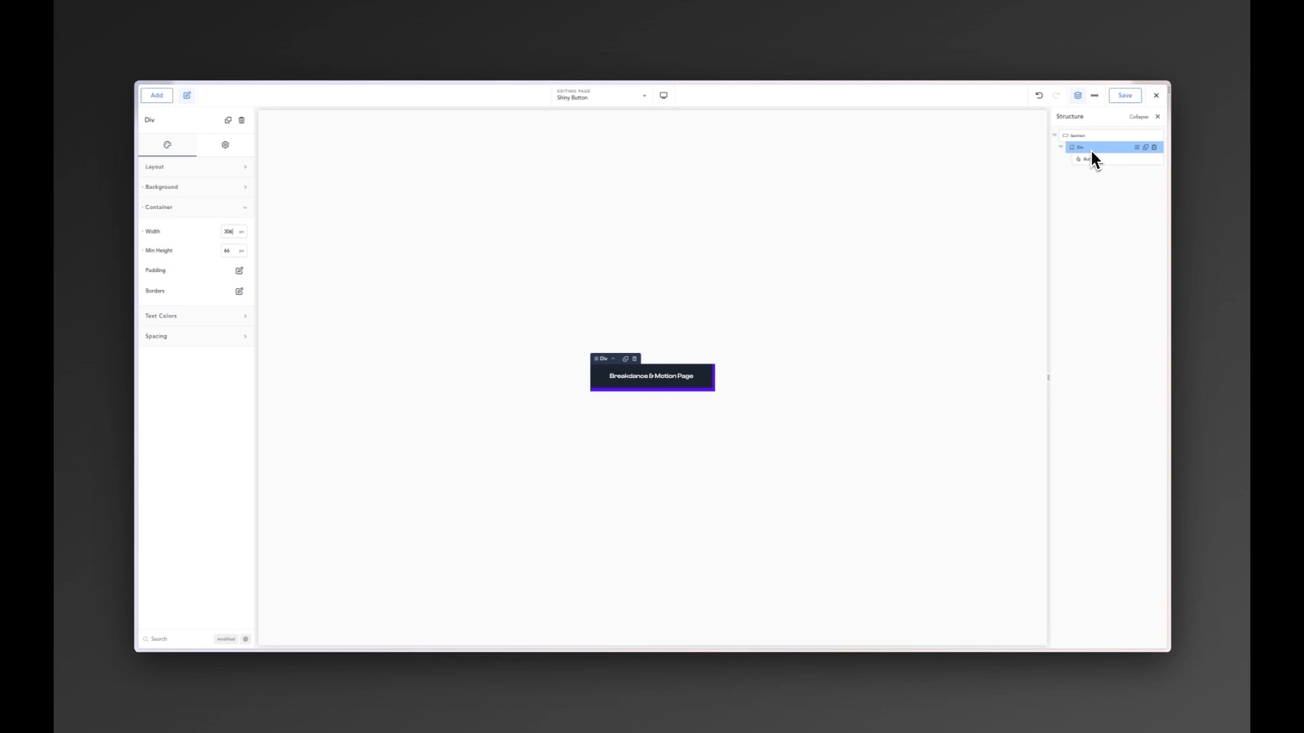
# Center the Div's contents both horizontally and vertically in its layout settings
pyautogui.click(163, 207)
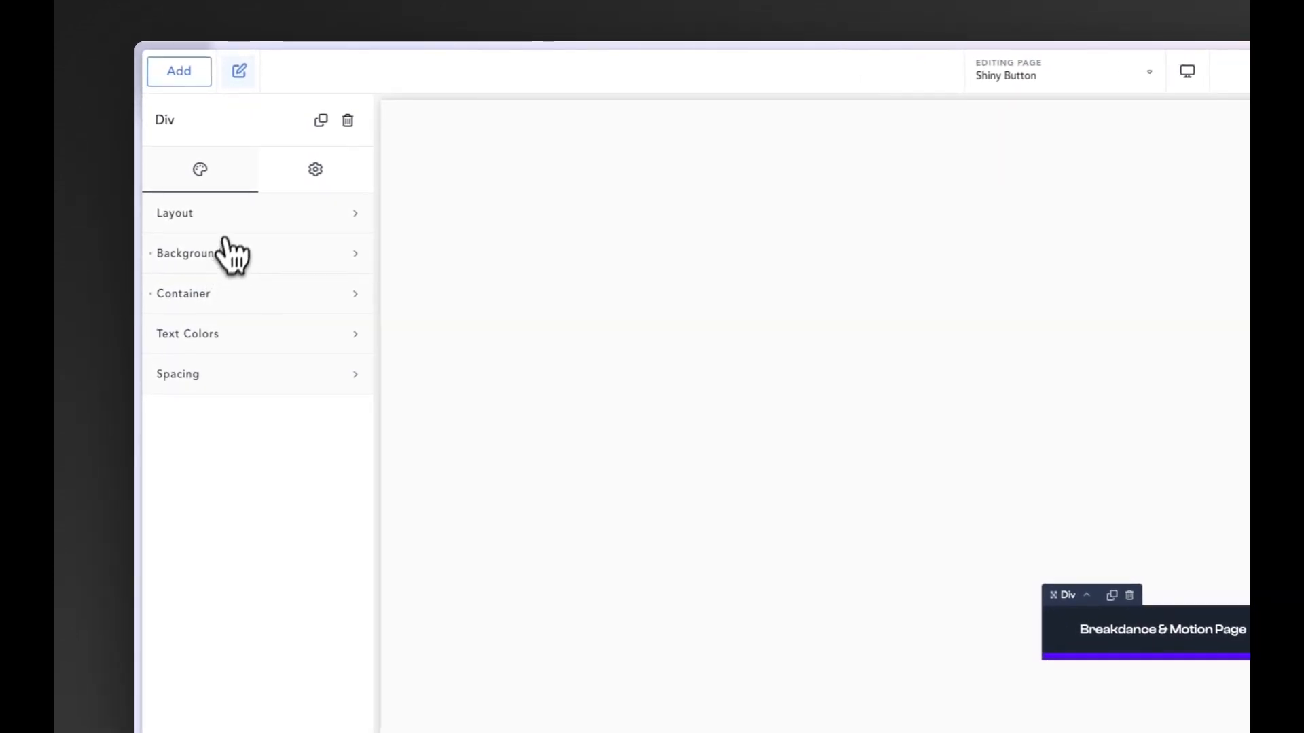
pyautogui.click(231, 221)
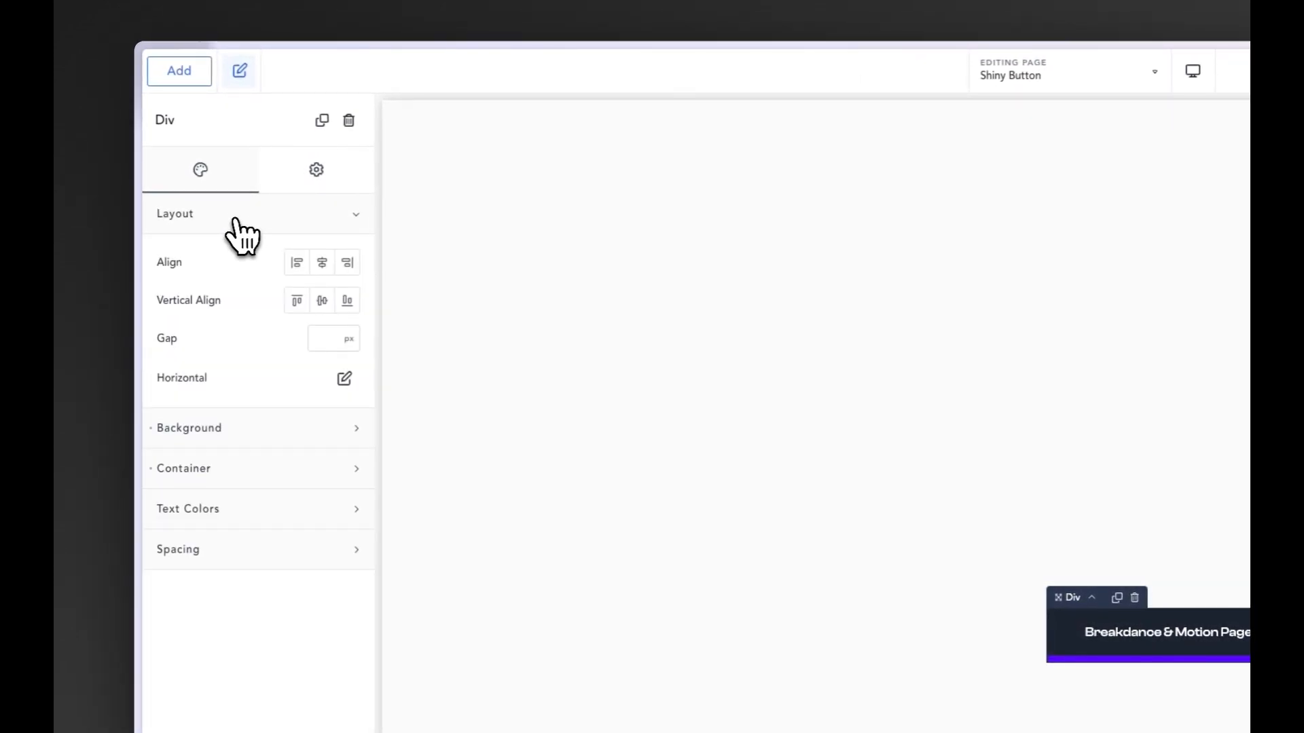
pyautogui.click(323, 265)
pyautogui.click(323, 300)
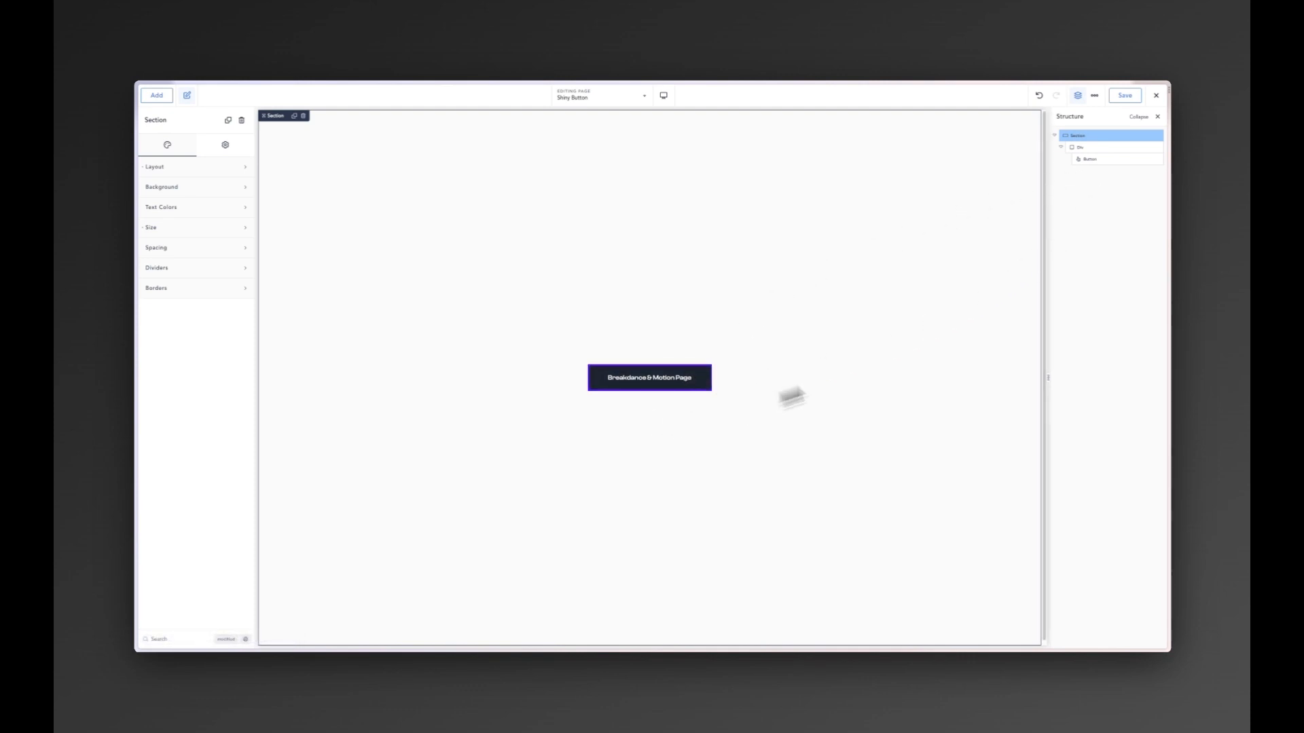
# Give the button custom corners with a corner radius of 30 px
pyautogui.click(1089, 158)
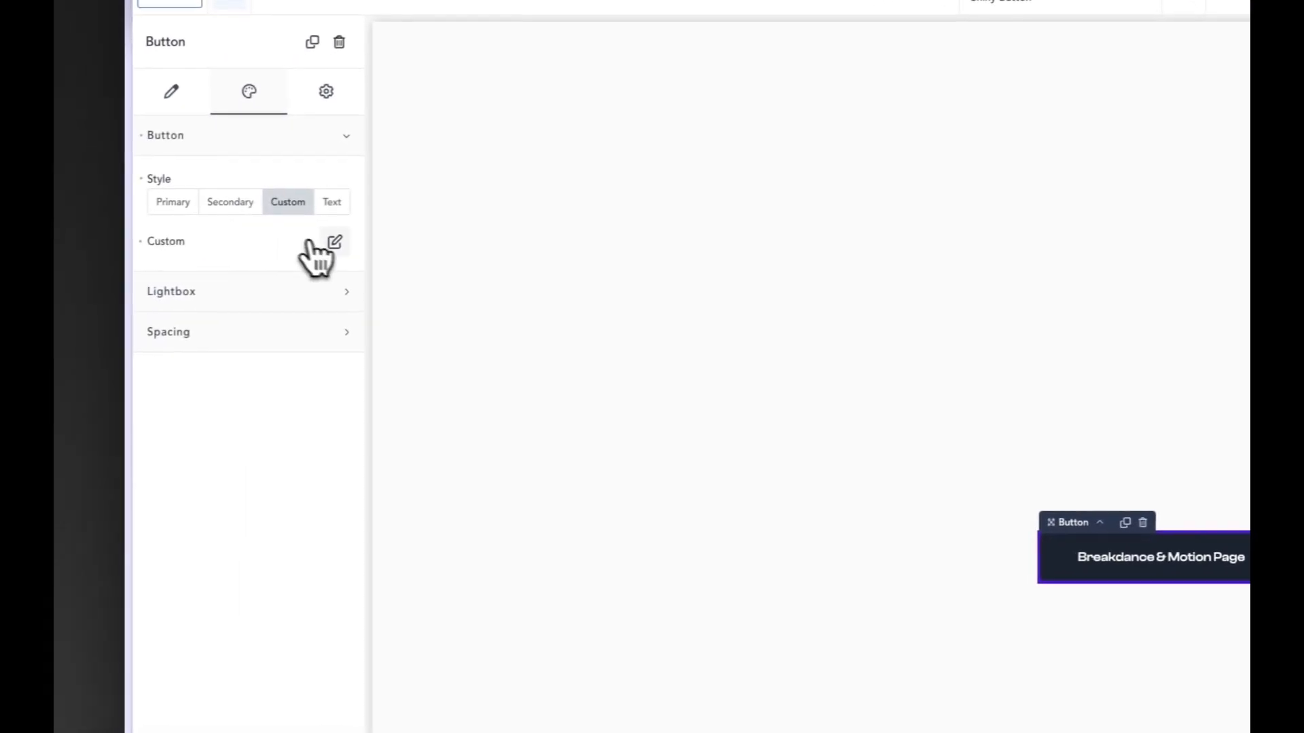
pyautogui.click(335, 242)
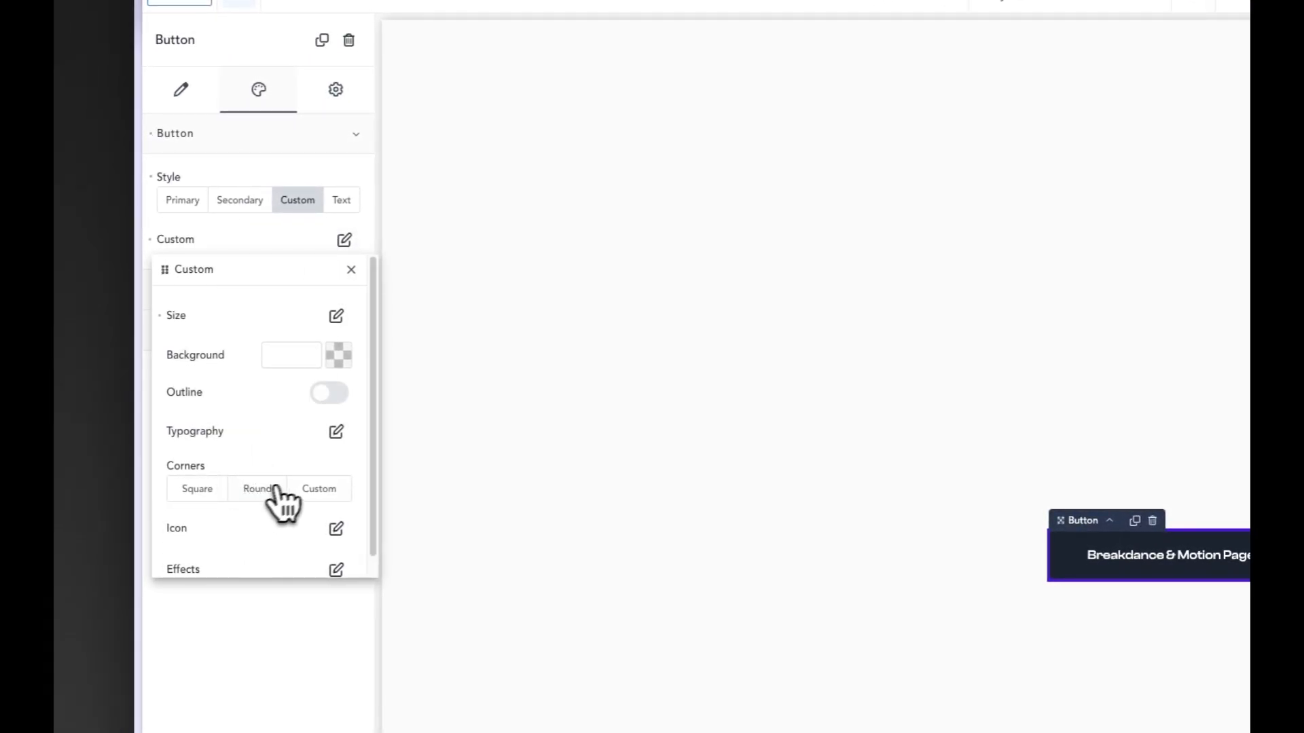
pyautogui.click(316, 492)
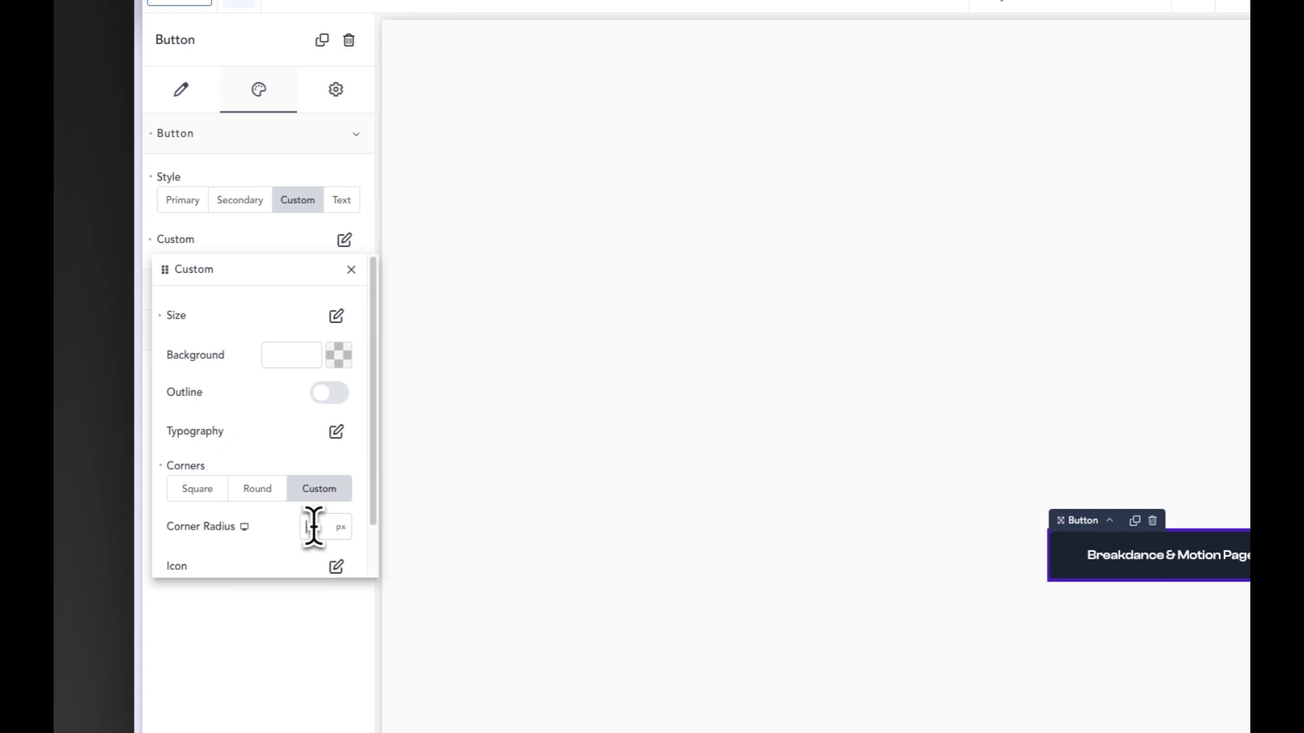
pyautogui.click(314, 526)
pyautogui.write('30')
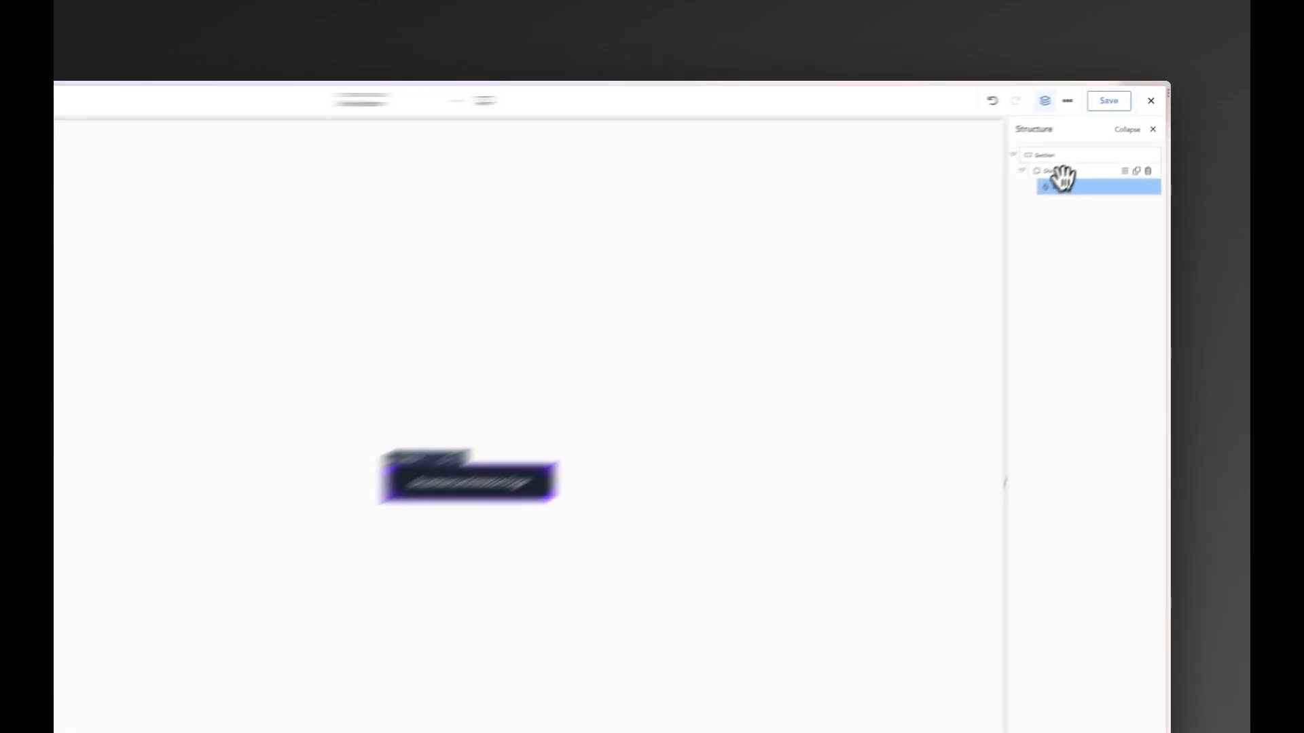
# Round the Div's borders with a 30 px radius and save the page
pyautogui.click(1062, 174)
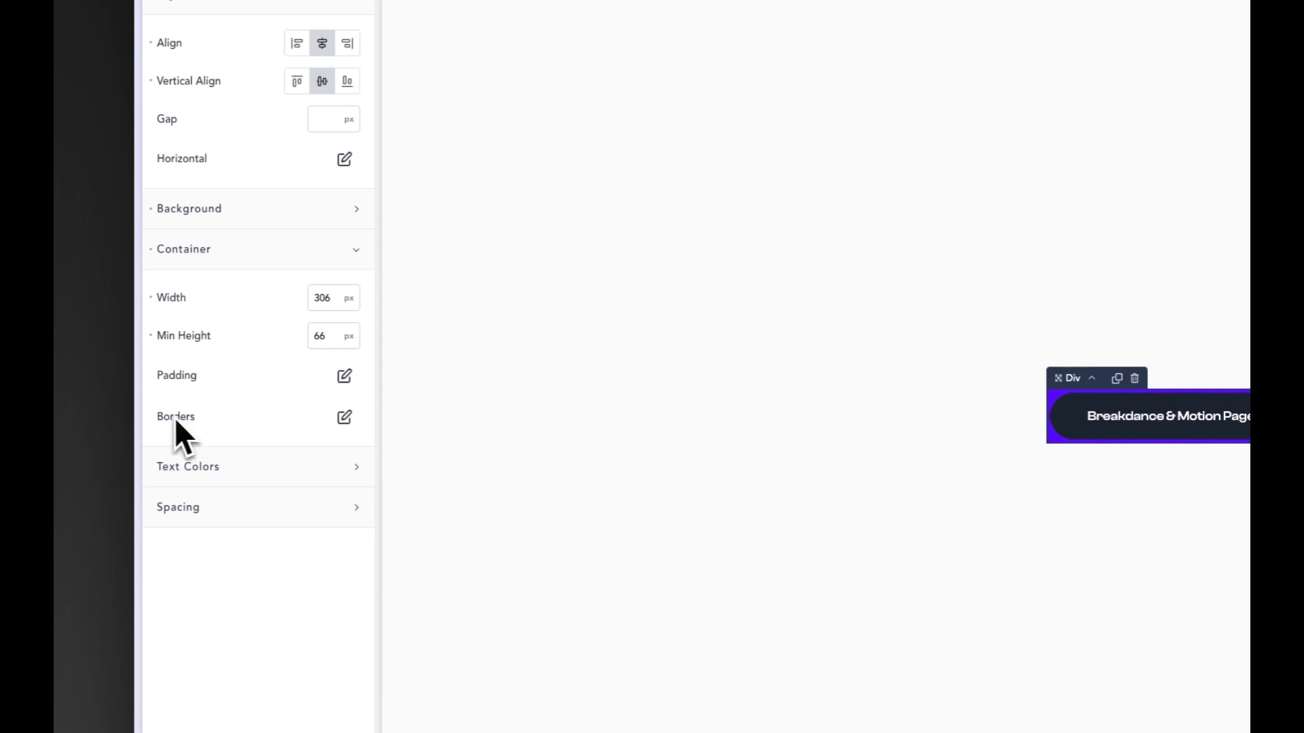
pyautogui.click(344, 416)
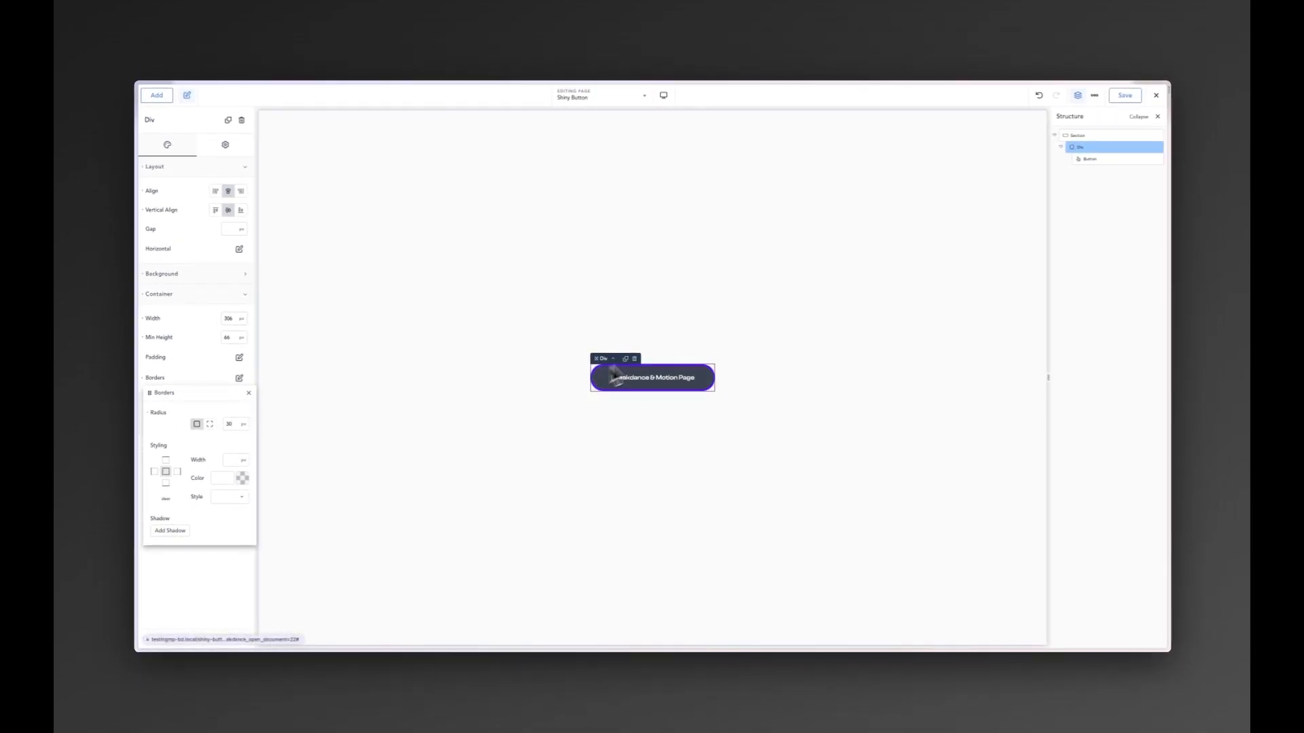
pyautogui.click(1124, 97)
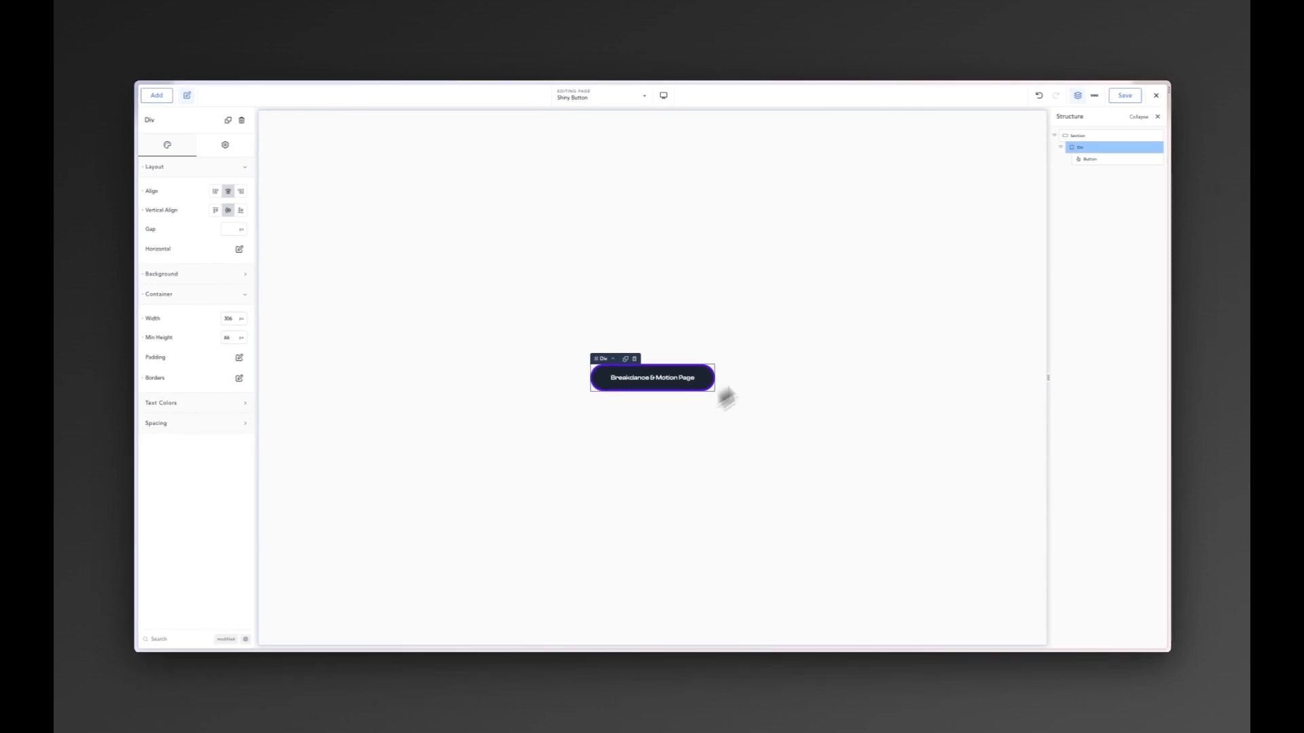
# Set the button's custom background to the solid dark gray #313131
pyautogui.click(1099, 159)
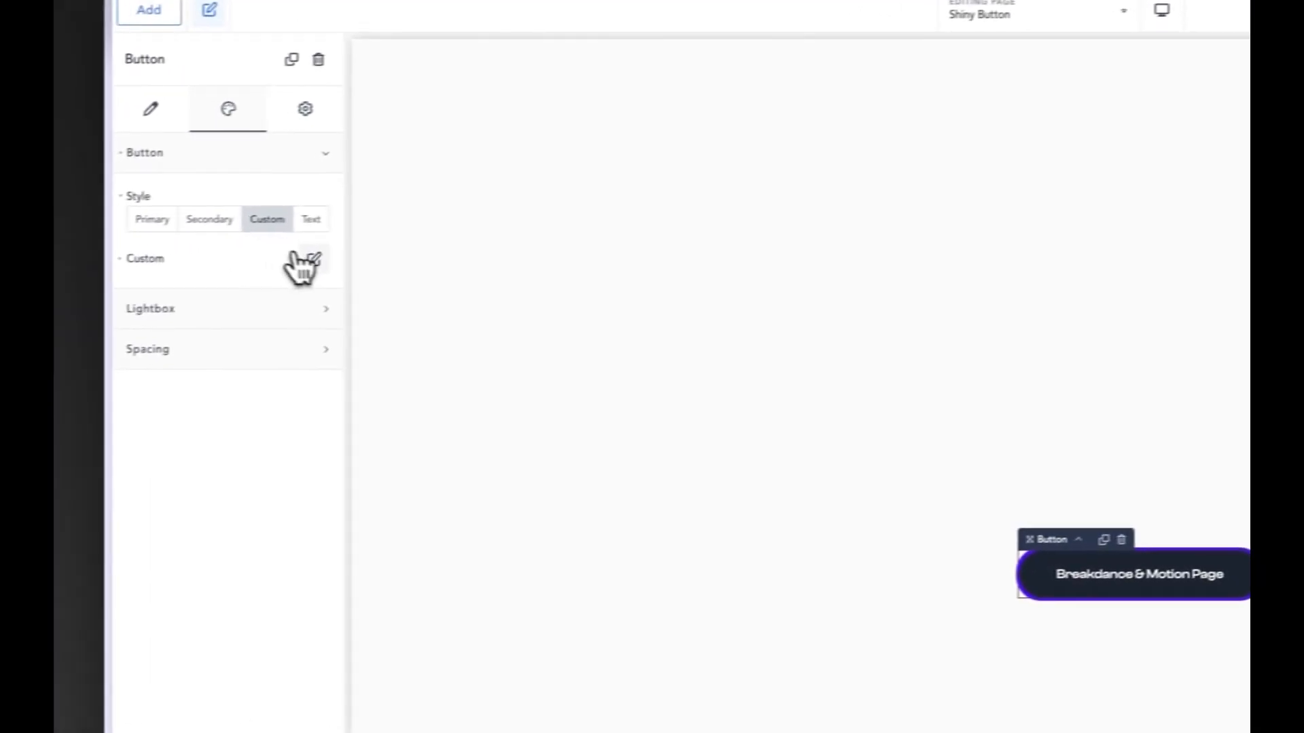
pyautogui.click(303, 258)
pyautogui.click(339, 371)
pyautogui.click(303, 495)
pyautogui.moveTo(303, 495); pyautogui.dragTo(175, 515)
pyautogui.scroll(-3, 245, 518)
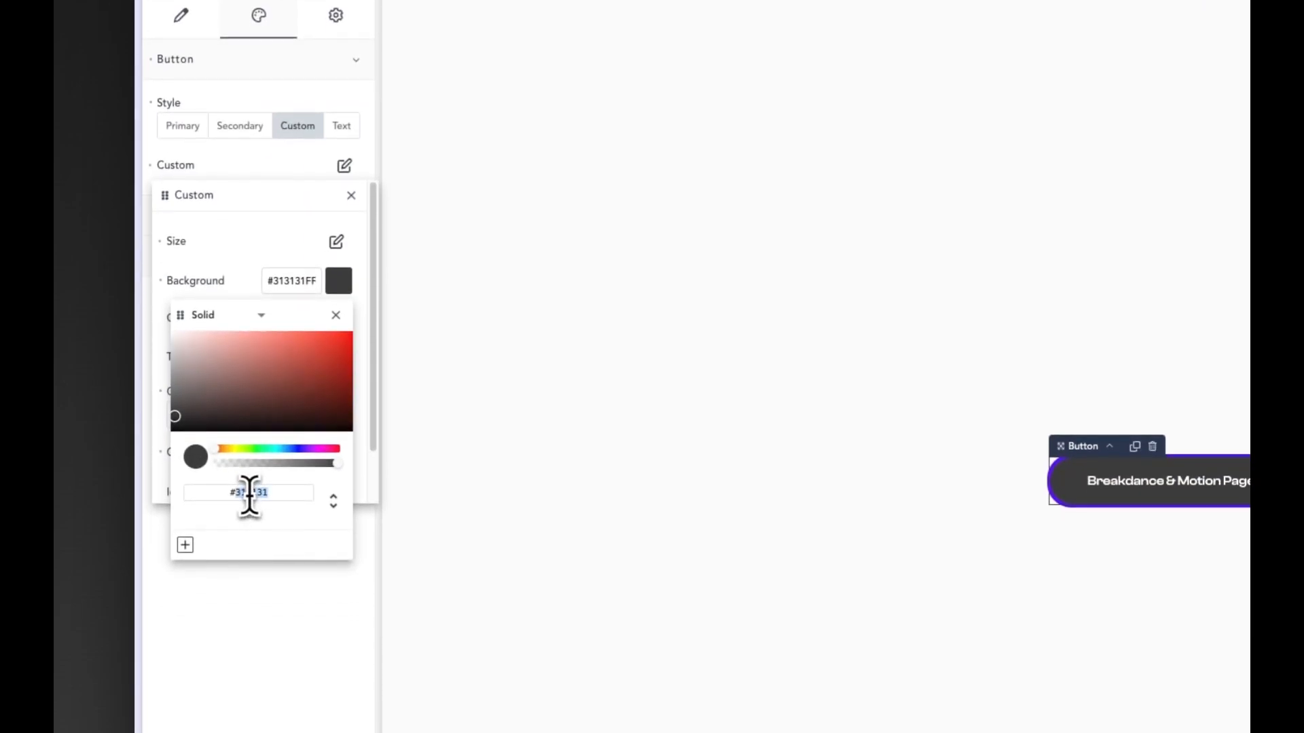
# Set the Section's background color to the same dark gray as the button, #313131
pyautogui.doubleClick(250, 489)
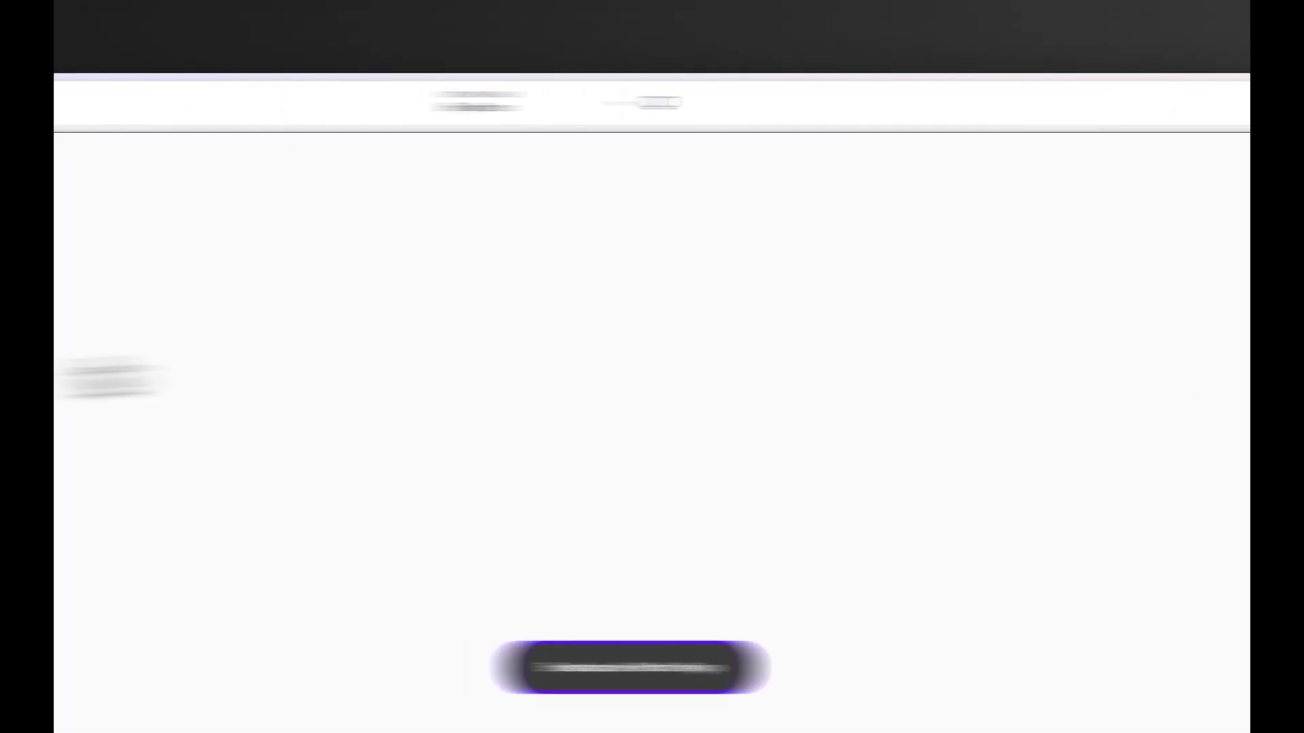
pyautogui.click(219, 267)
pyautogui.click(235, 291)
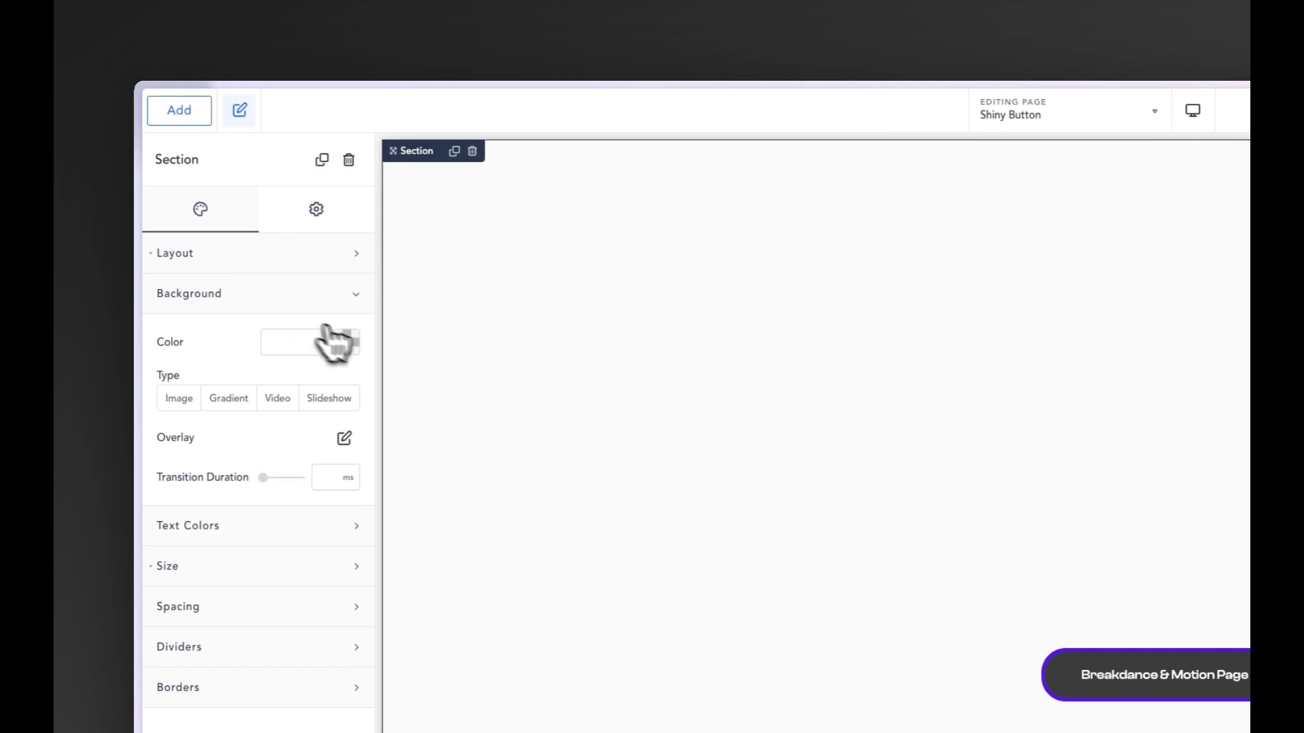
pyautogui.click(278, 350)
pyautogui.write('#313131')
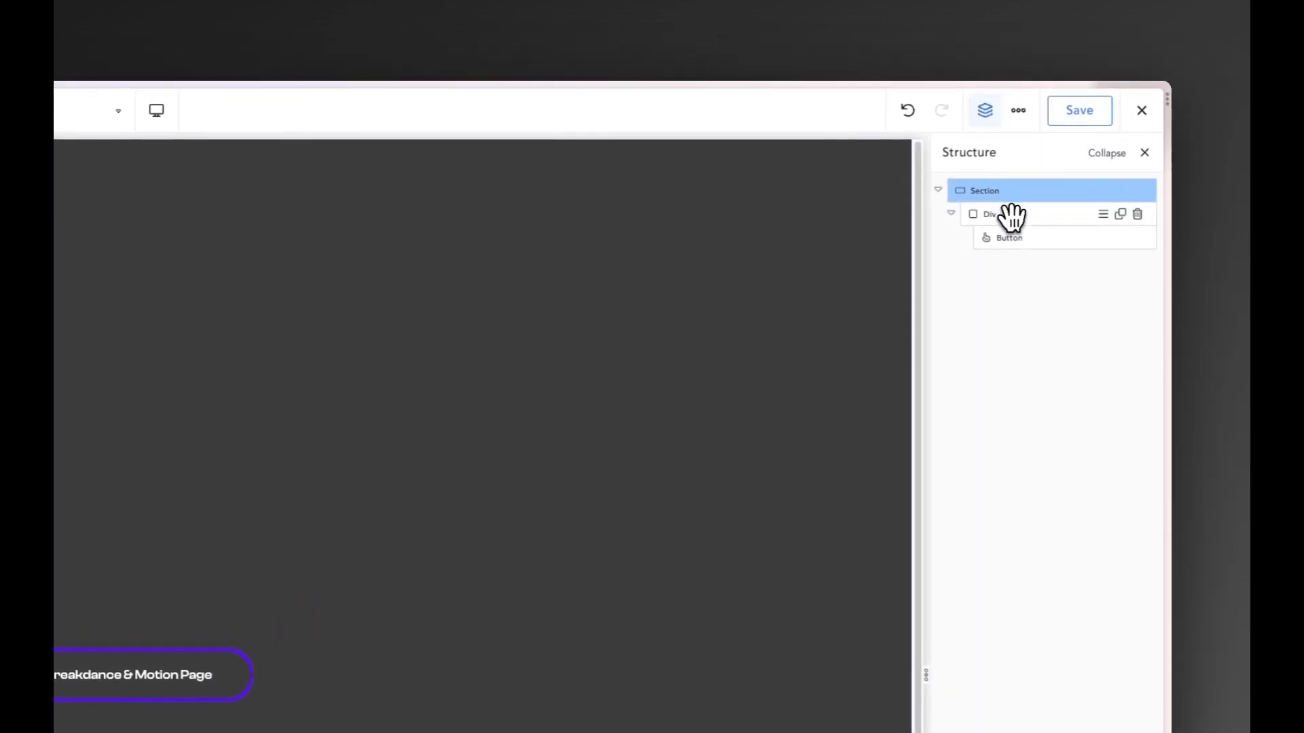
# Add a new Div inside the existing Div, below the button
pyautogui.click(1009, 214)
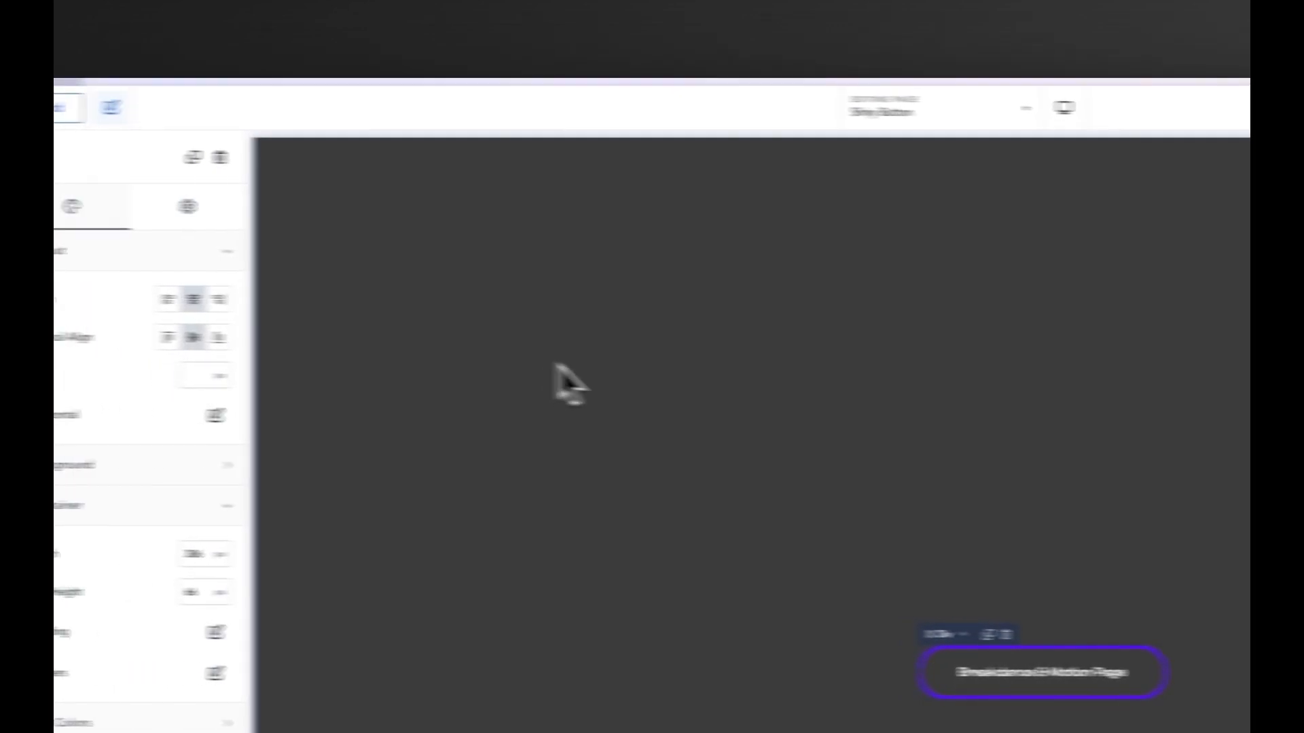
pyautogui.click(282, 269)
pyautogui.click(238, 331)
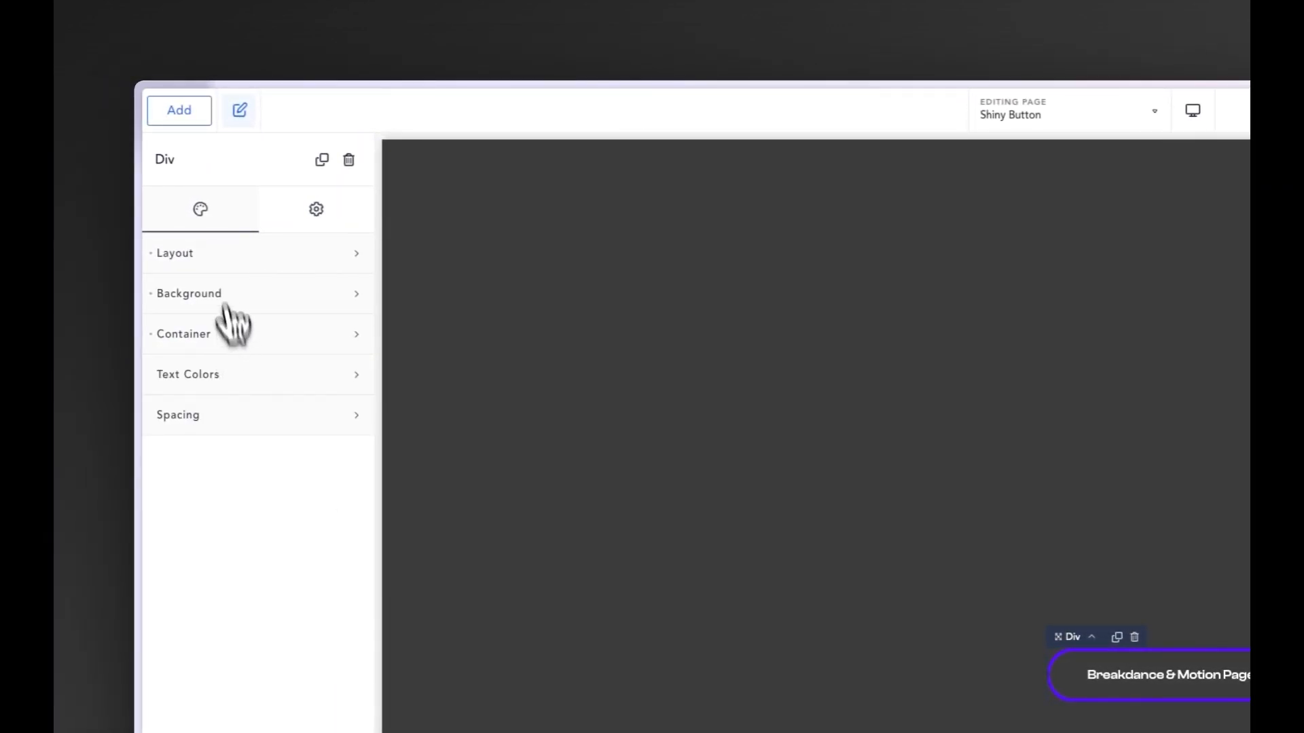
pyautogui.click(181, 112)
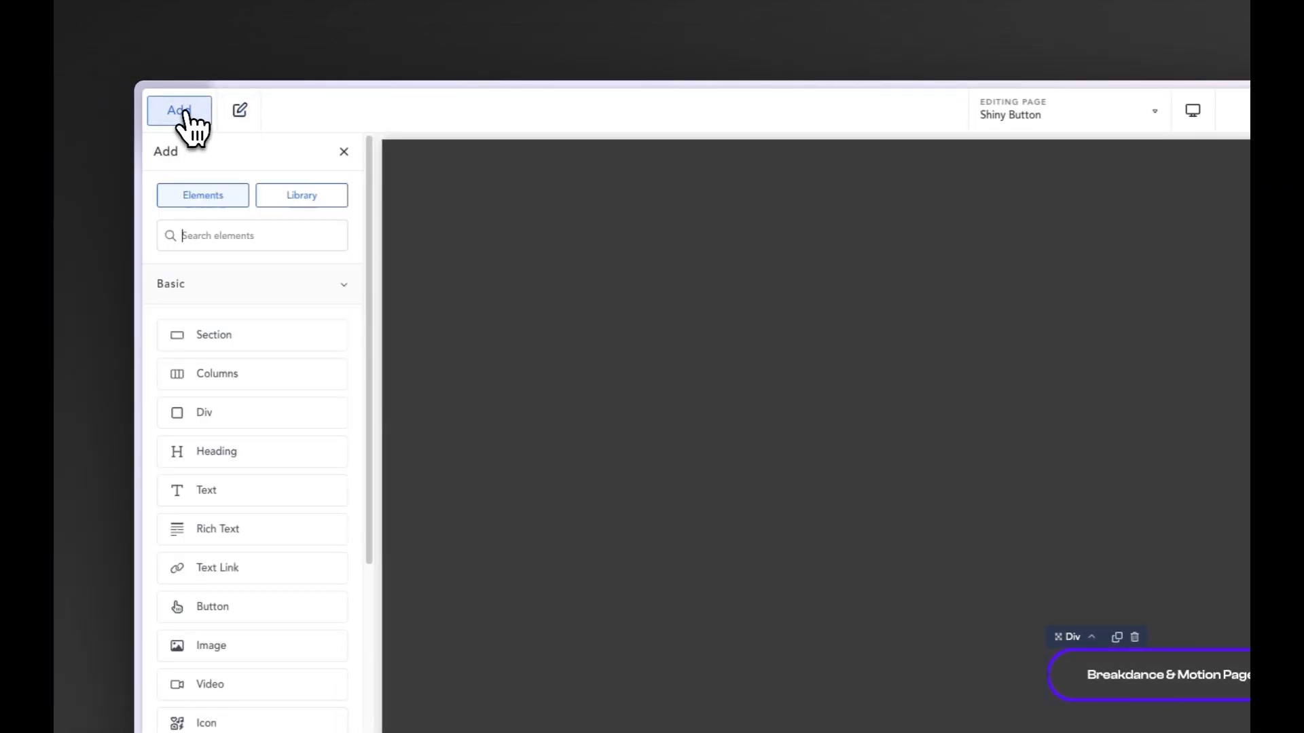
pyautogui.click(224, 414)
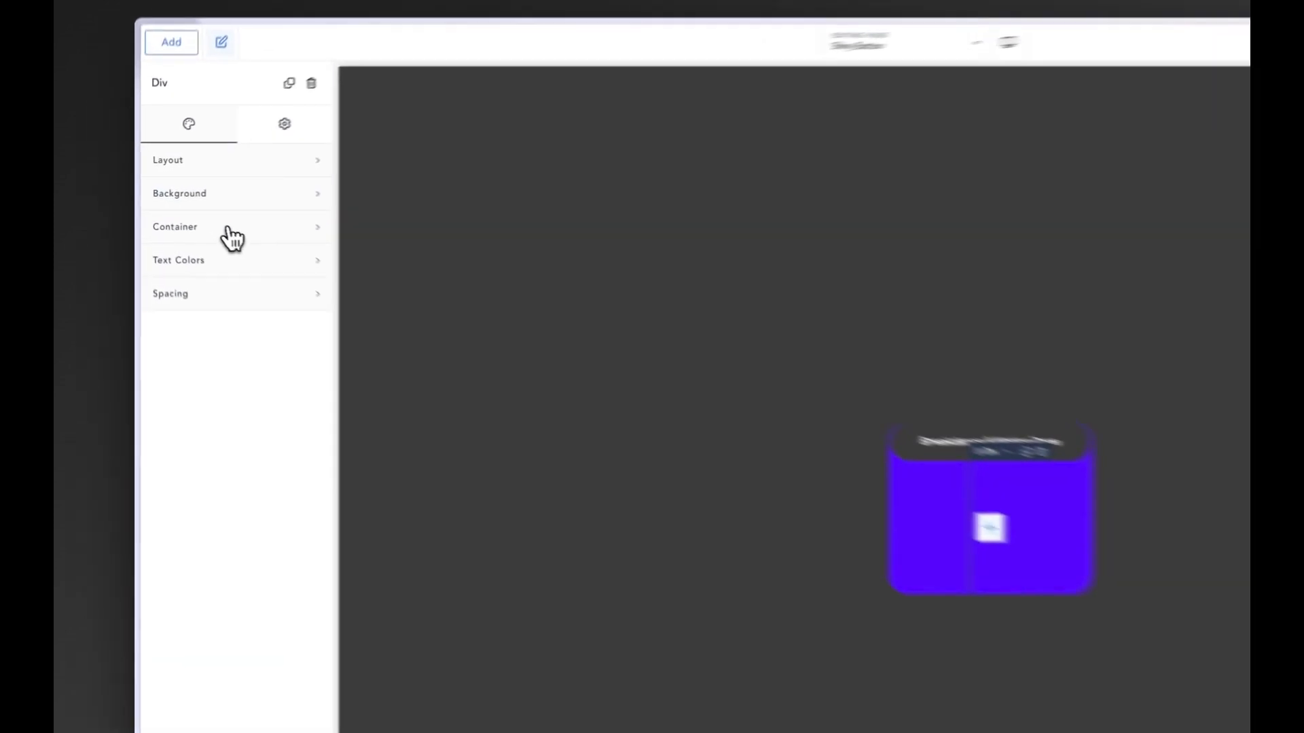
# Set the new inner Div's container width to 20 px and its minimum height to 200 px
pyautogui.click(190, 207)
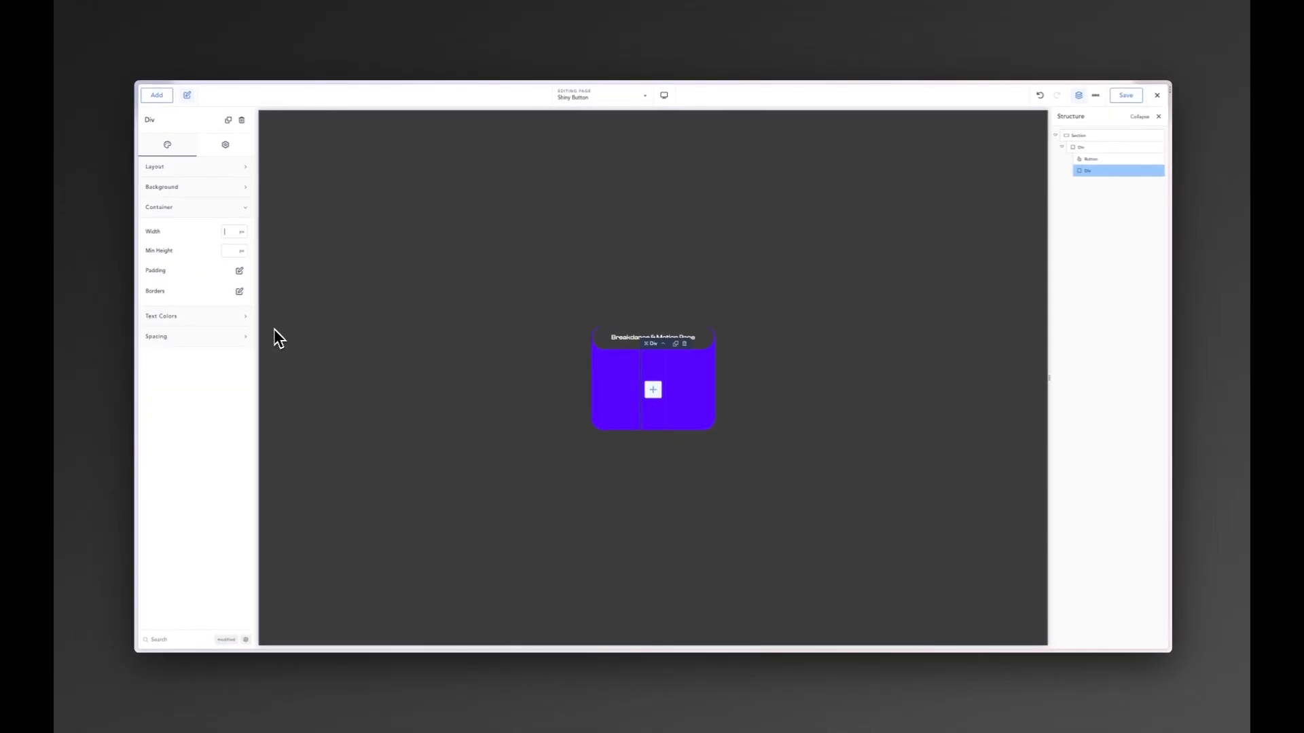
pyautogui.write('4')
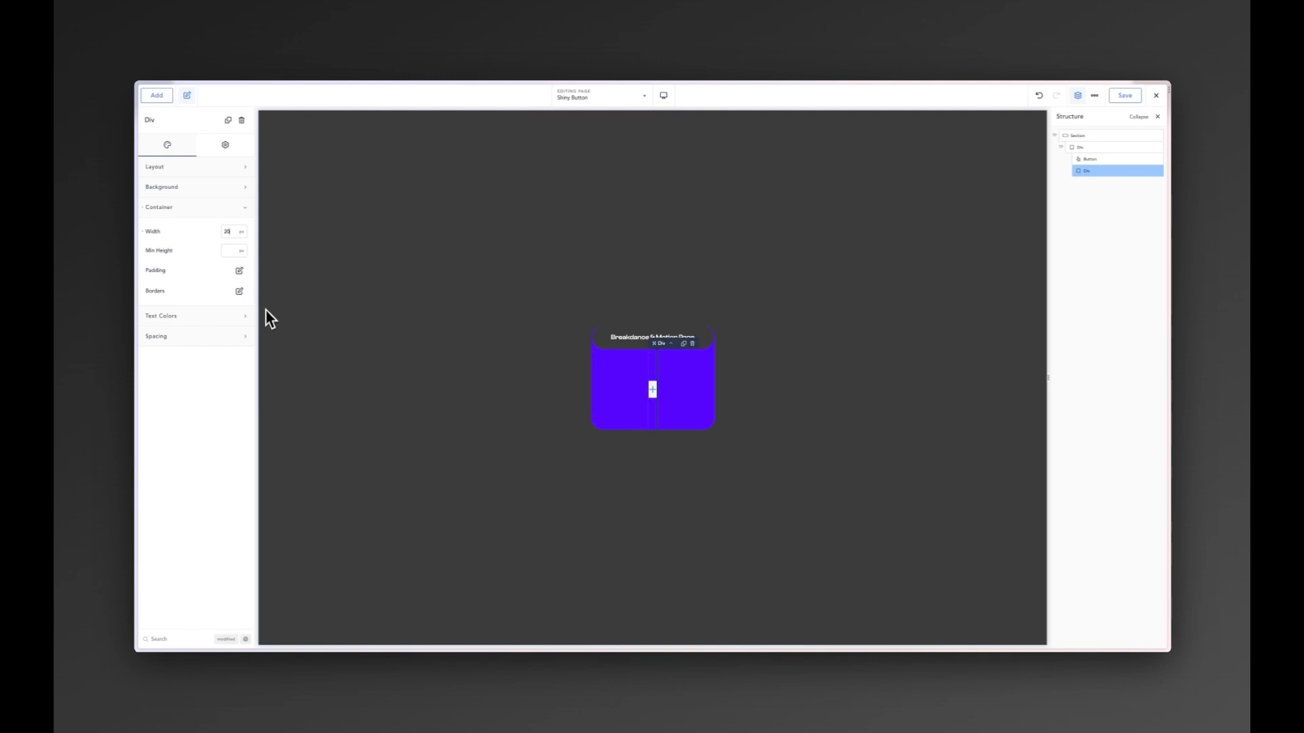
pyautogui.click(232, 252)
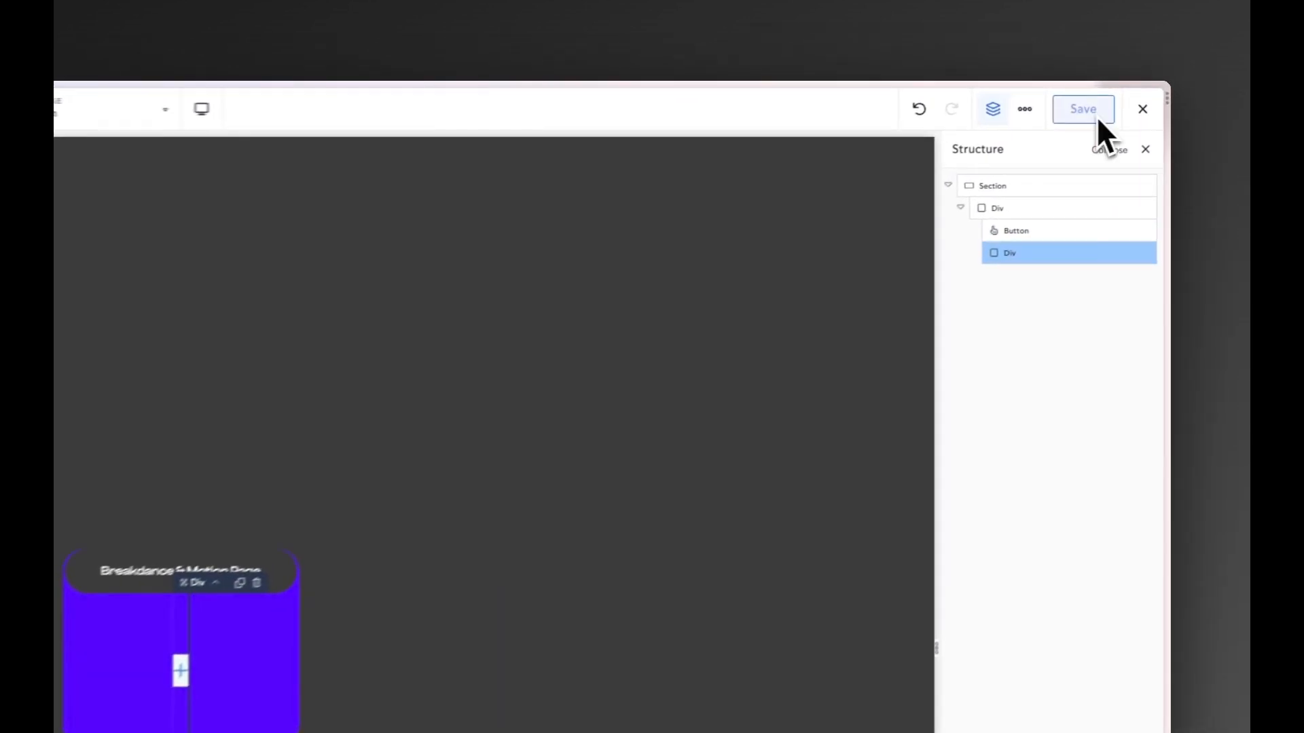
# Rename the inner Div as Rotator and the outer Div as Button BG in the structure
pyautogui.doubleClick(1008, 261)
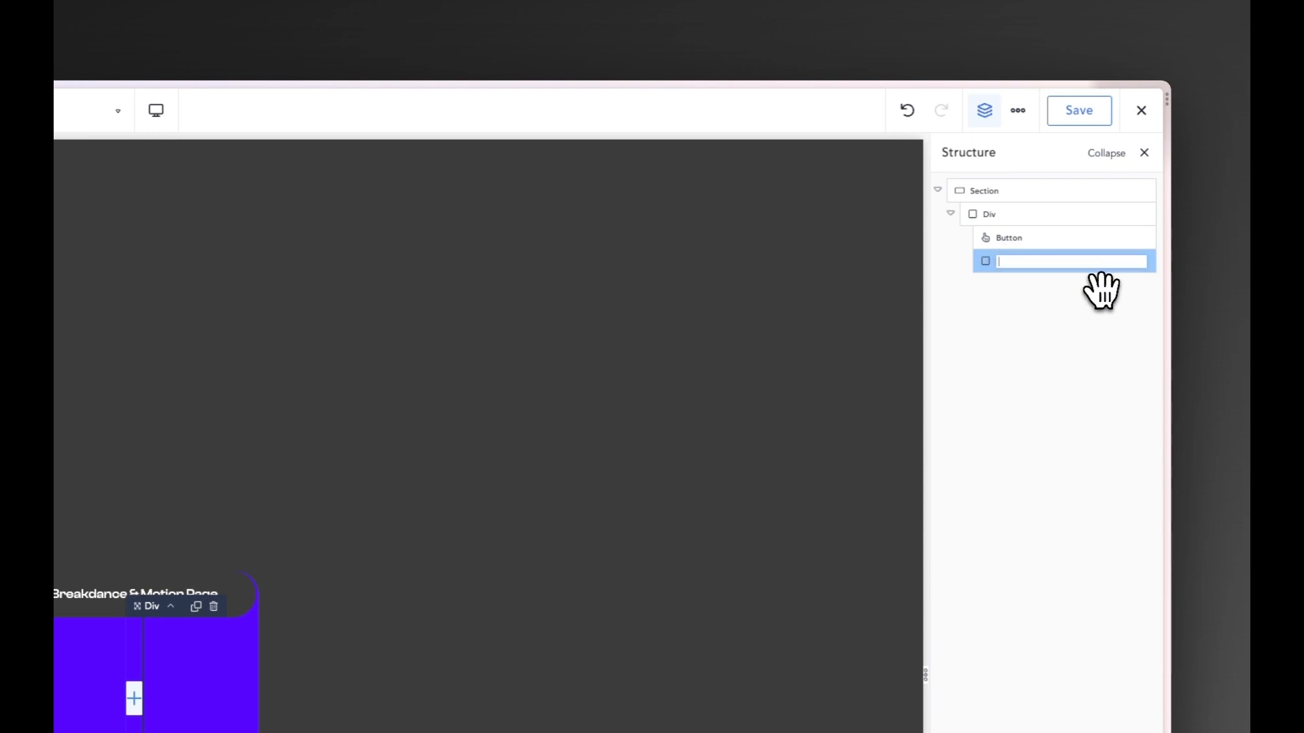
pyautogui.write('Rota')
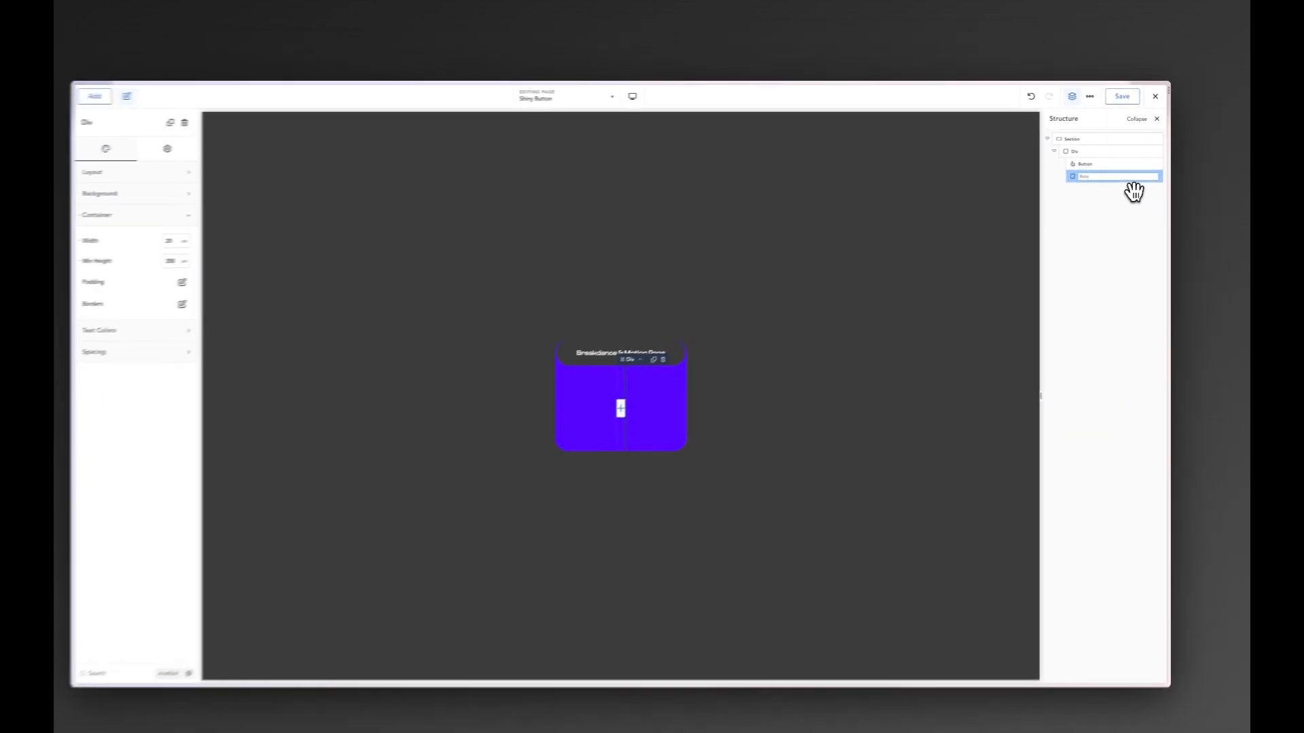
pyautogui.write('tor')
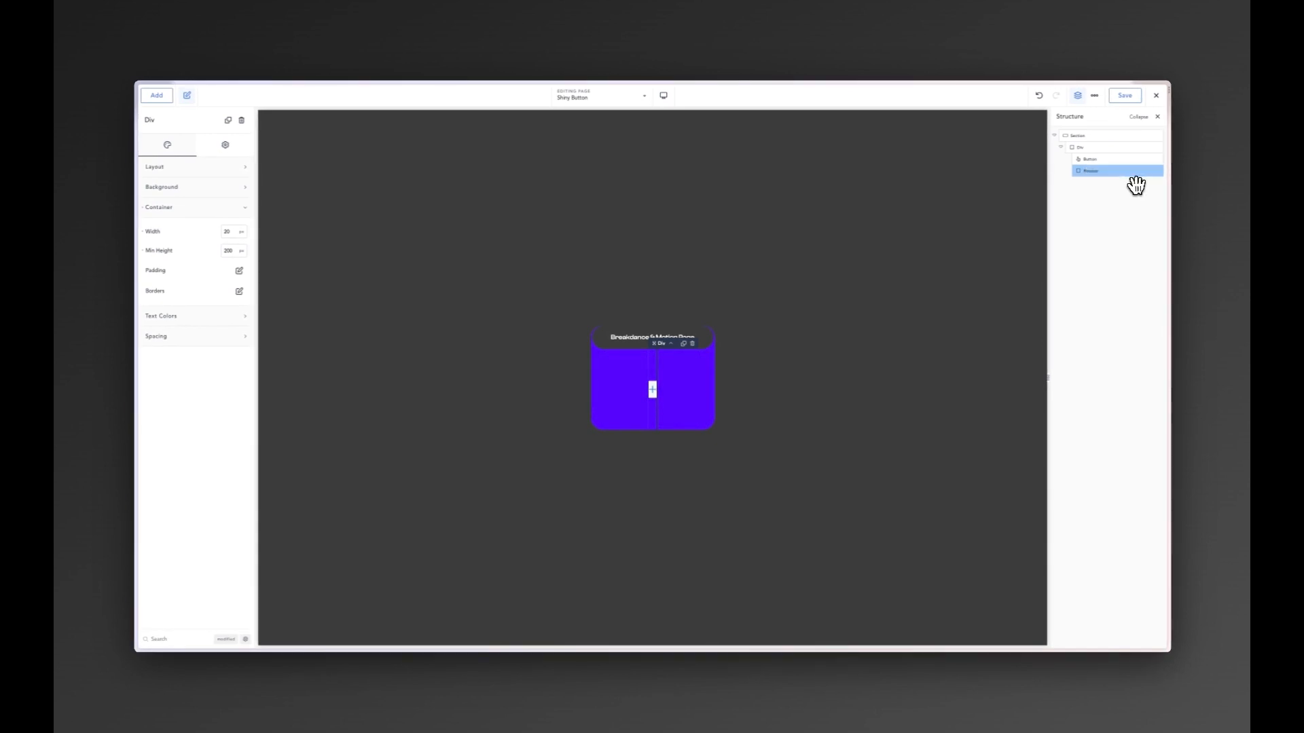
pyautogui.doubleClick(1087, 148)
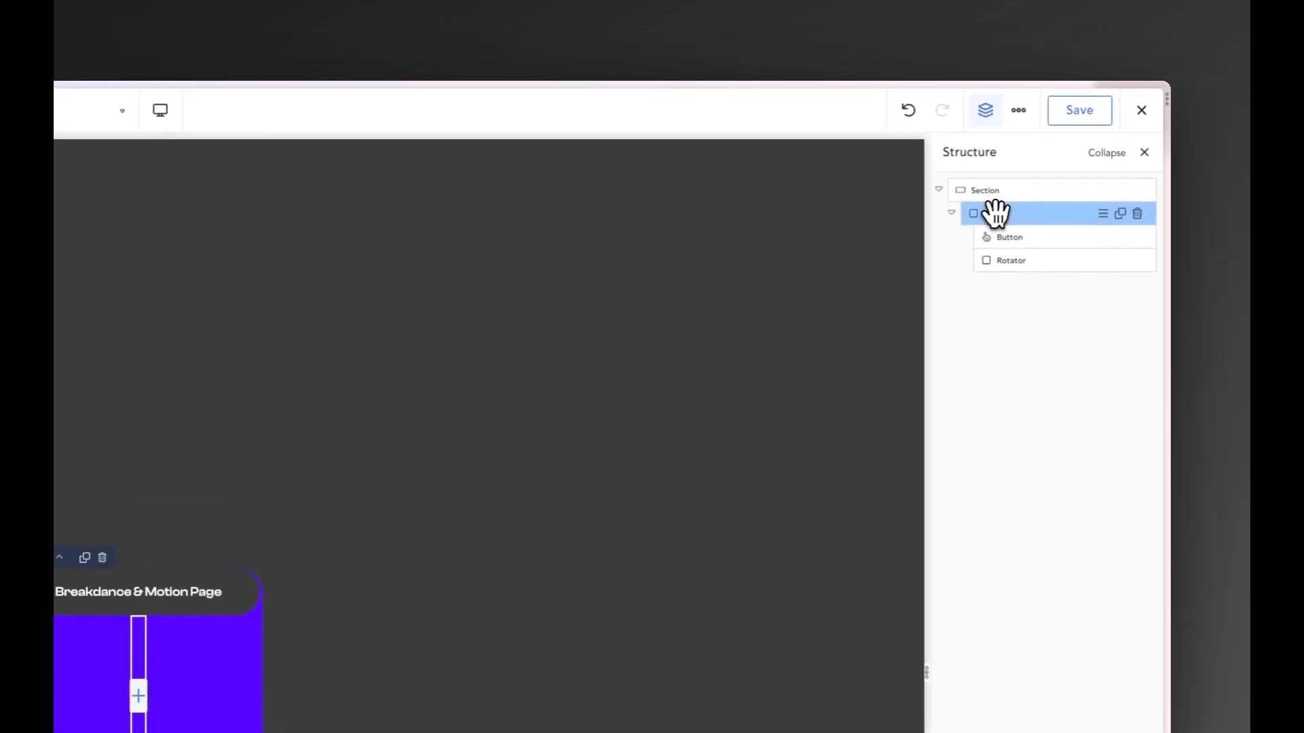
pyautogui.write('Button BG')
pyautogui.press('Return')
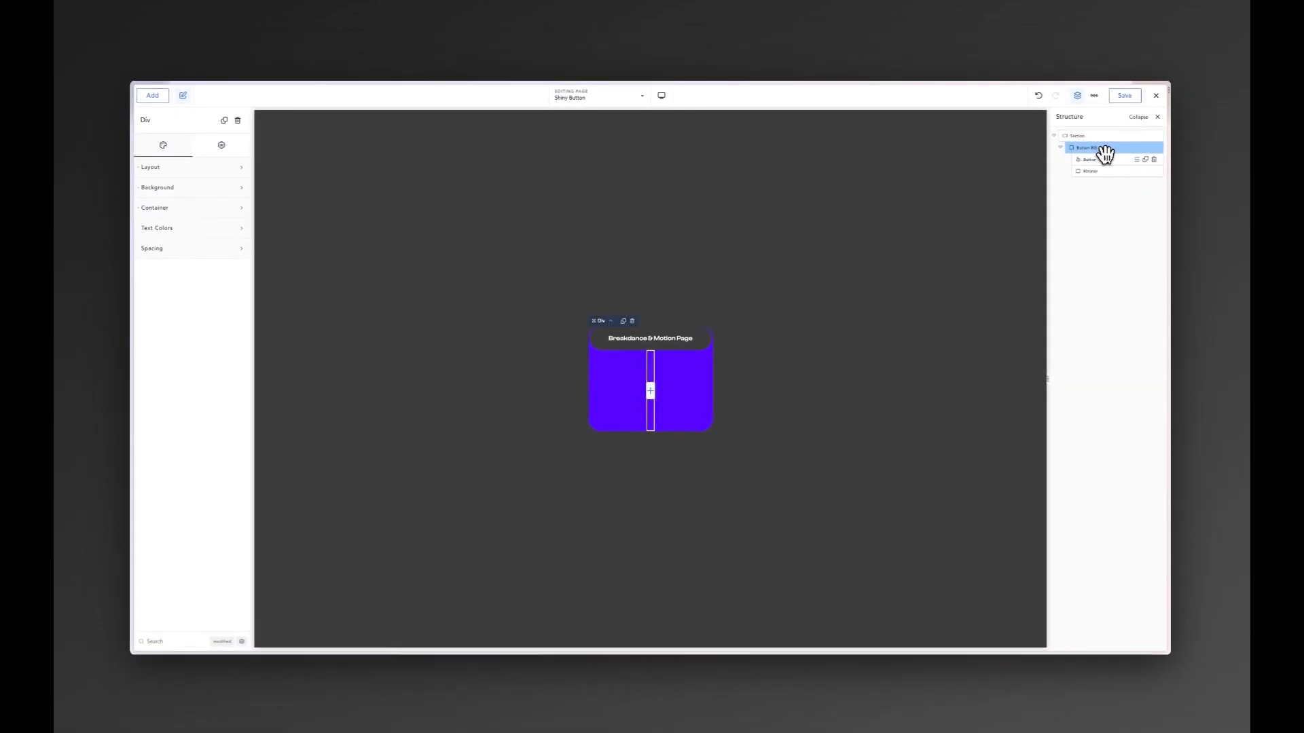
# Find the Rotator's advanced wrapper position setting and set it to absolute
pyautogui.click(1096, 170)
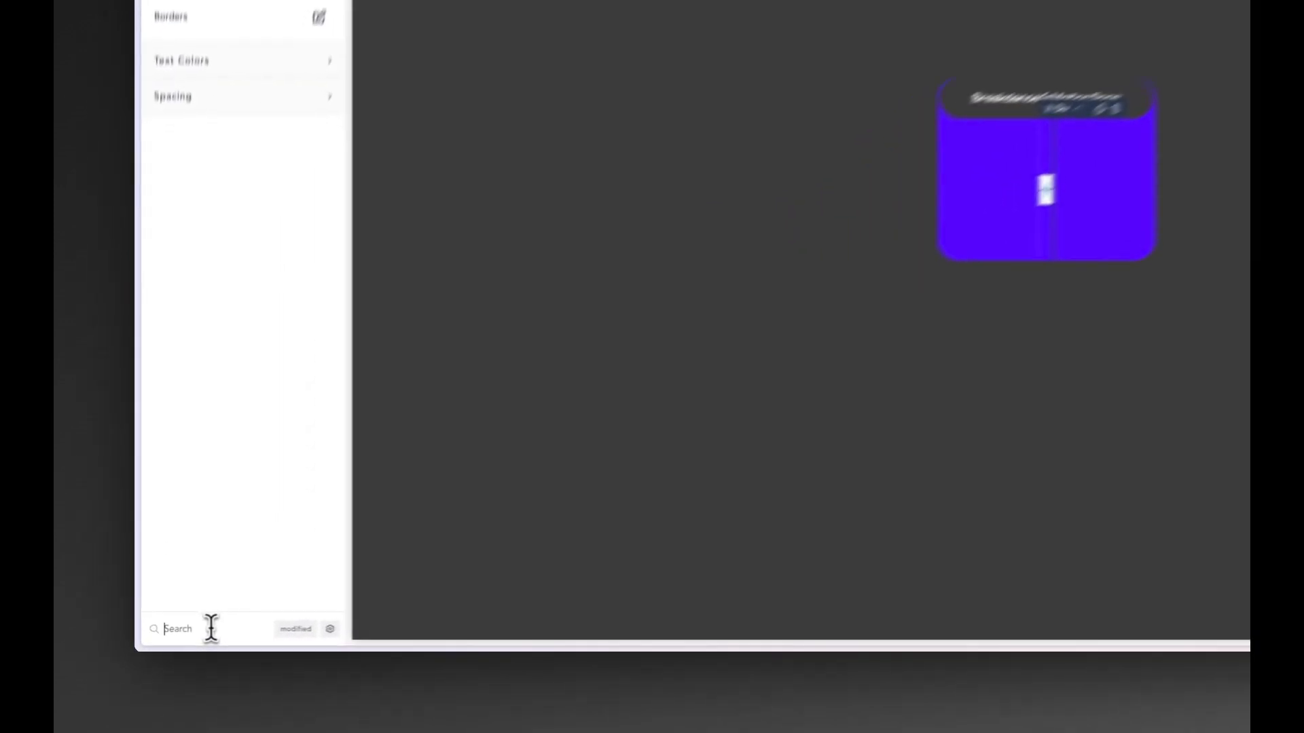
pyautogui.click(219, 625)
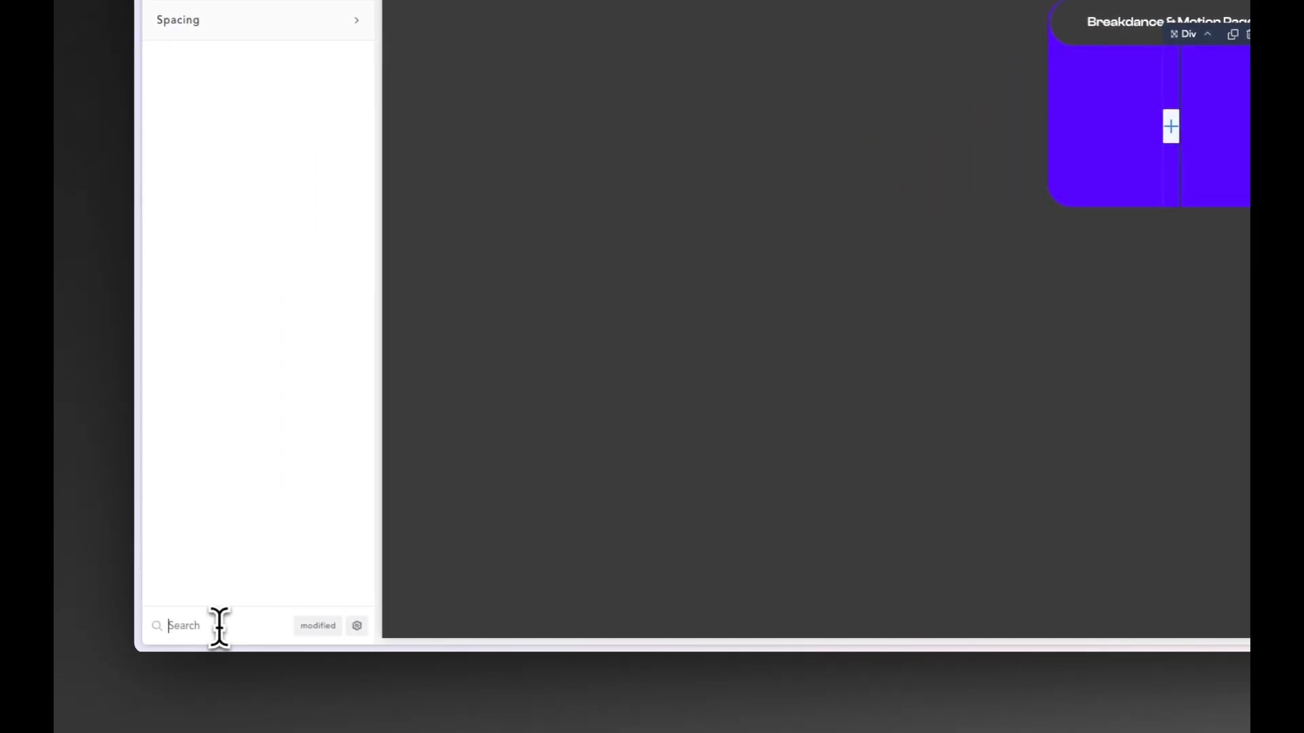
pyautogui.write('position')
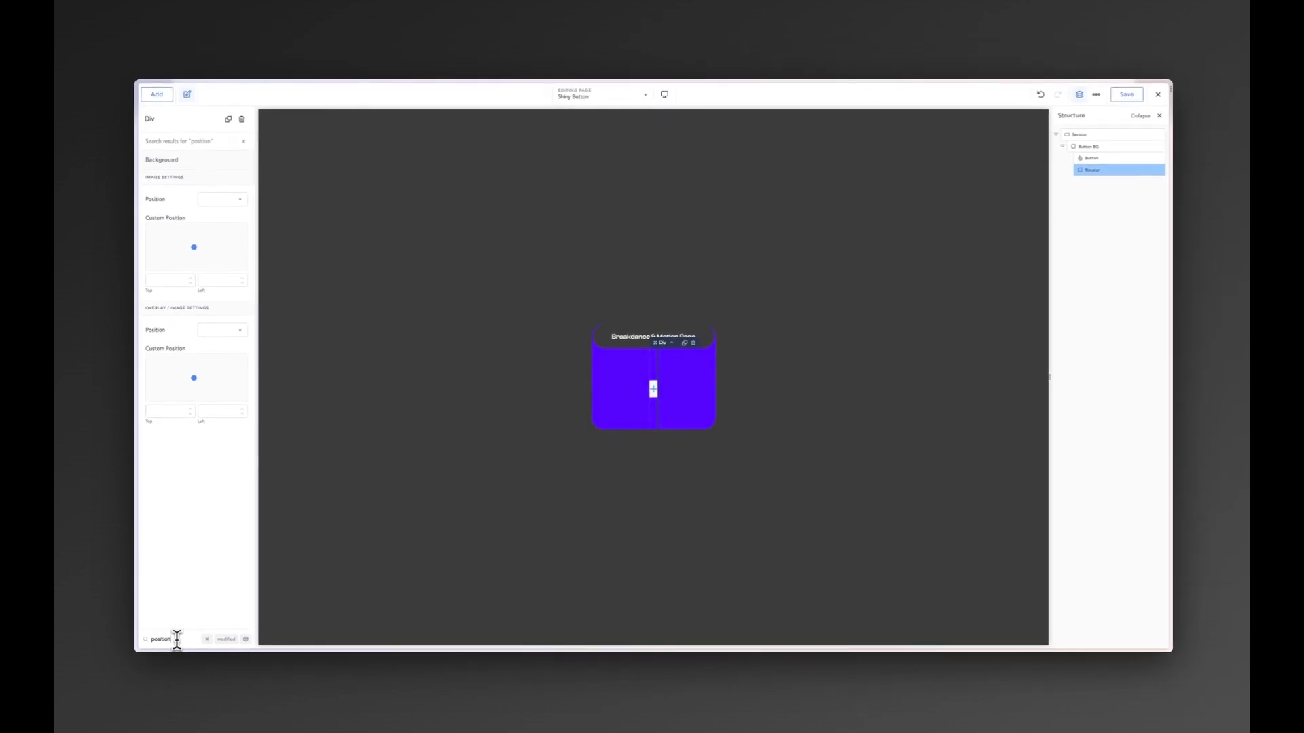
pyautogui.scroll(-5, 244, 611)
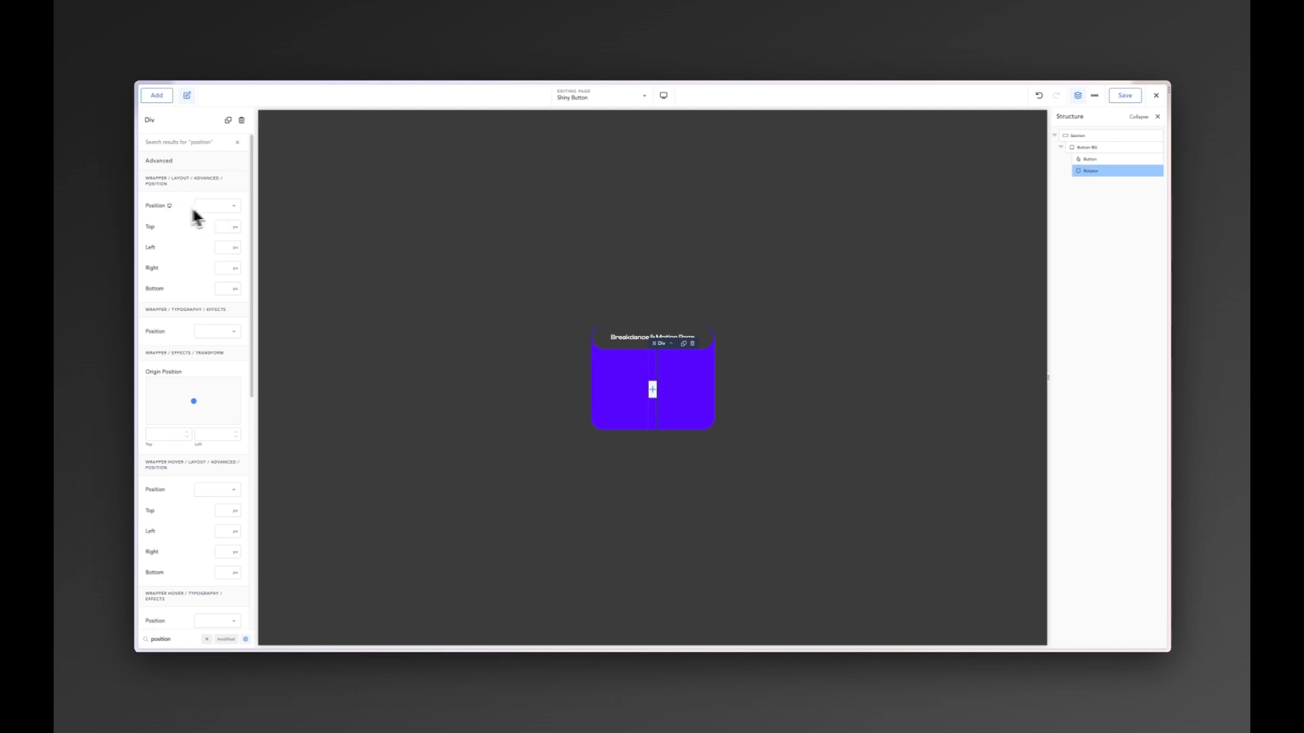
pyautogui.click(217, 206)
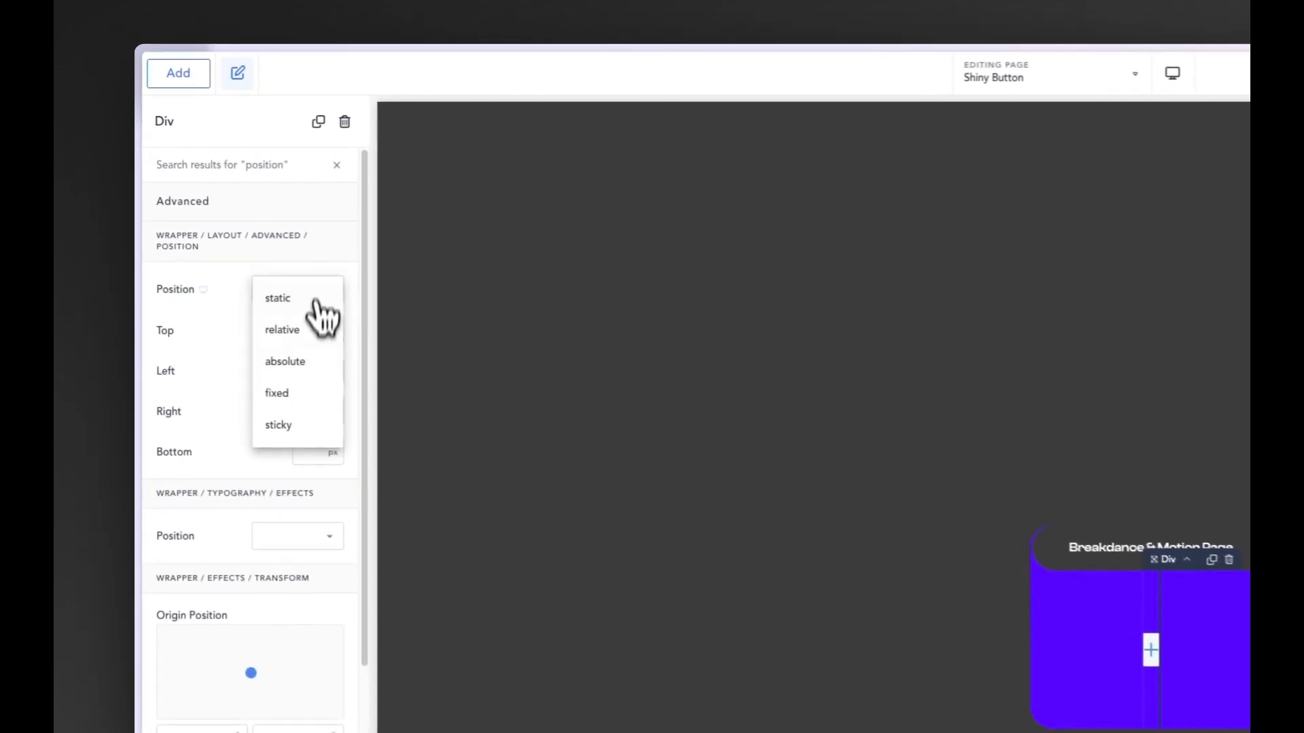
pyautogui.click(217, 243)
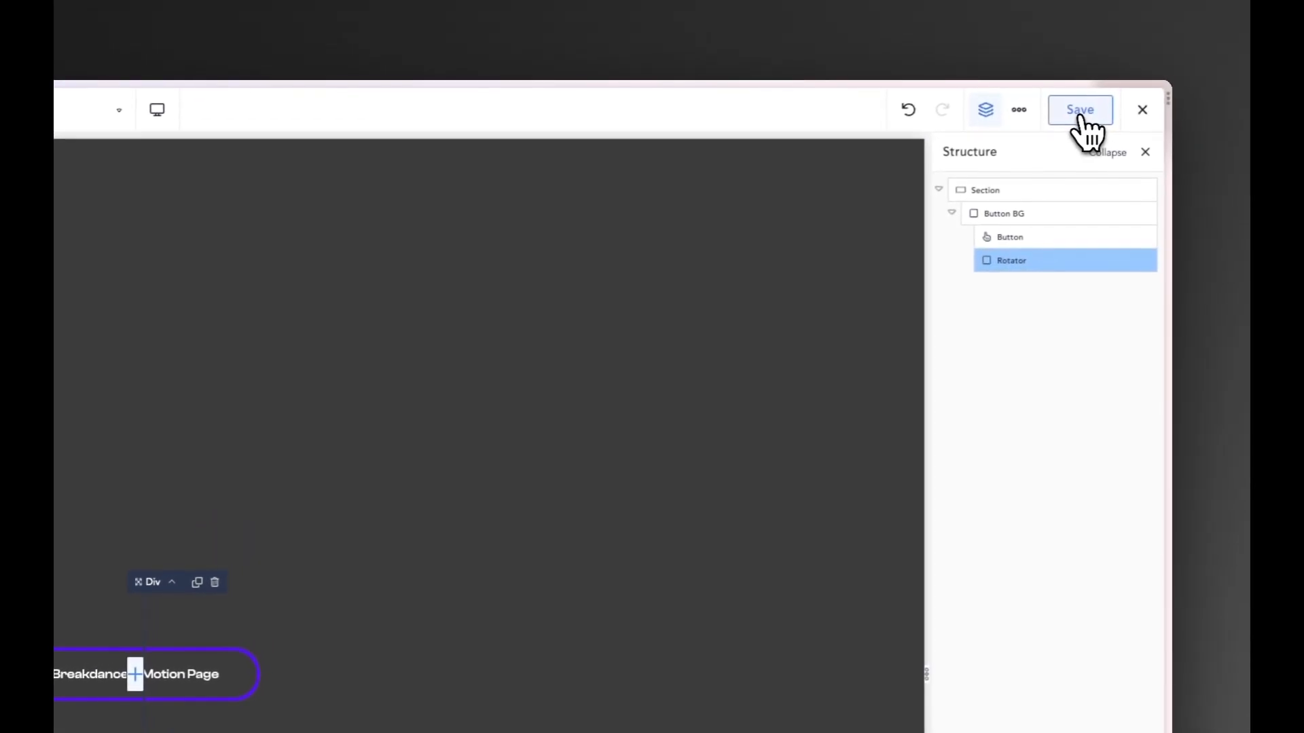
# Find Button BG's advanced overflow setting and hide the content extending beyond its edges
pyautogui.click(1037, 214)
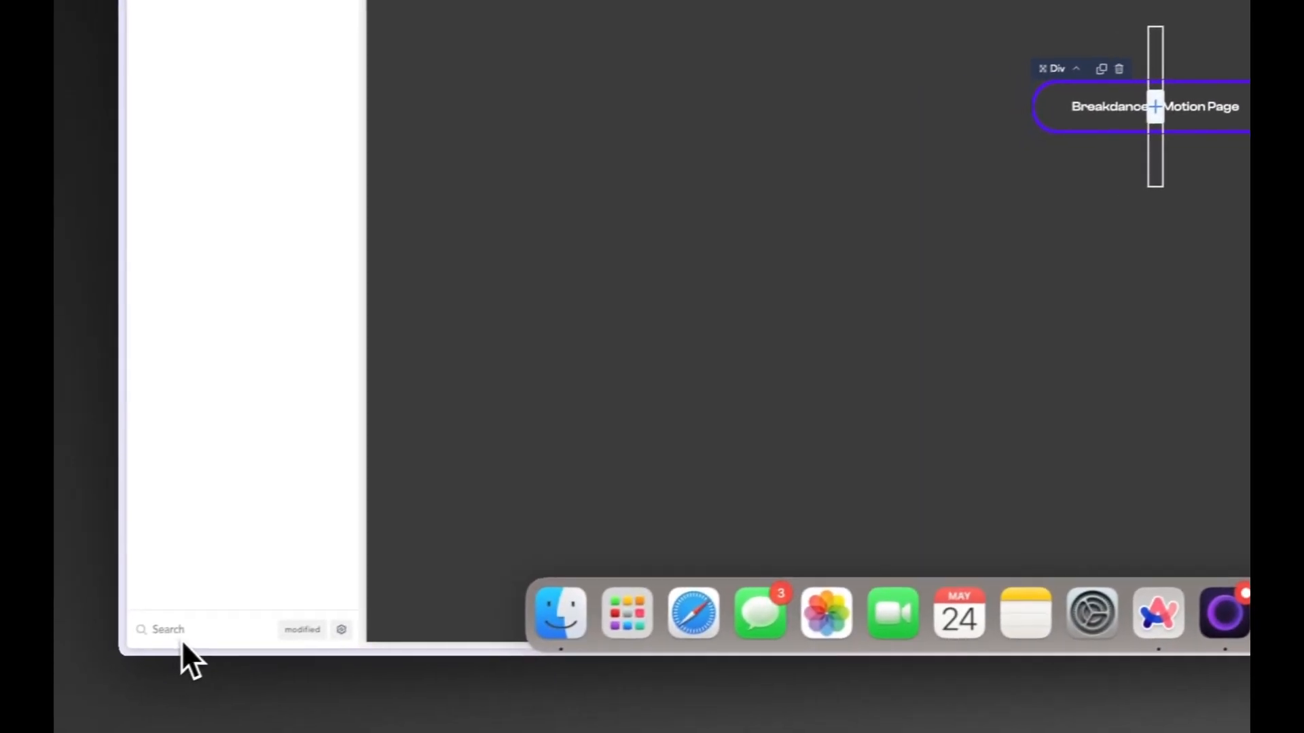
pyautogui.click(213, 626)
pyautogui.write('overflow')
pyautogui.click(358, 625)
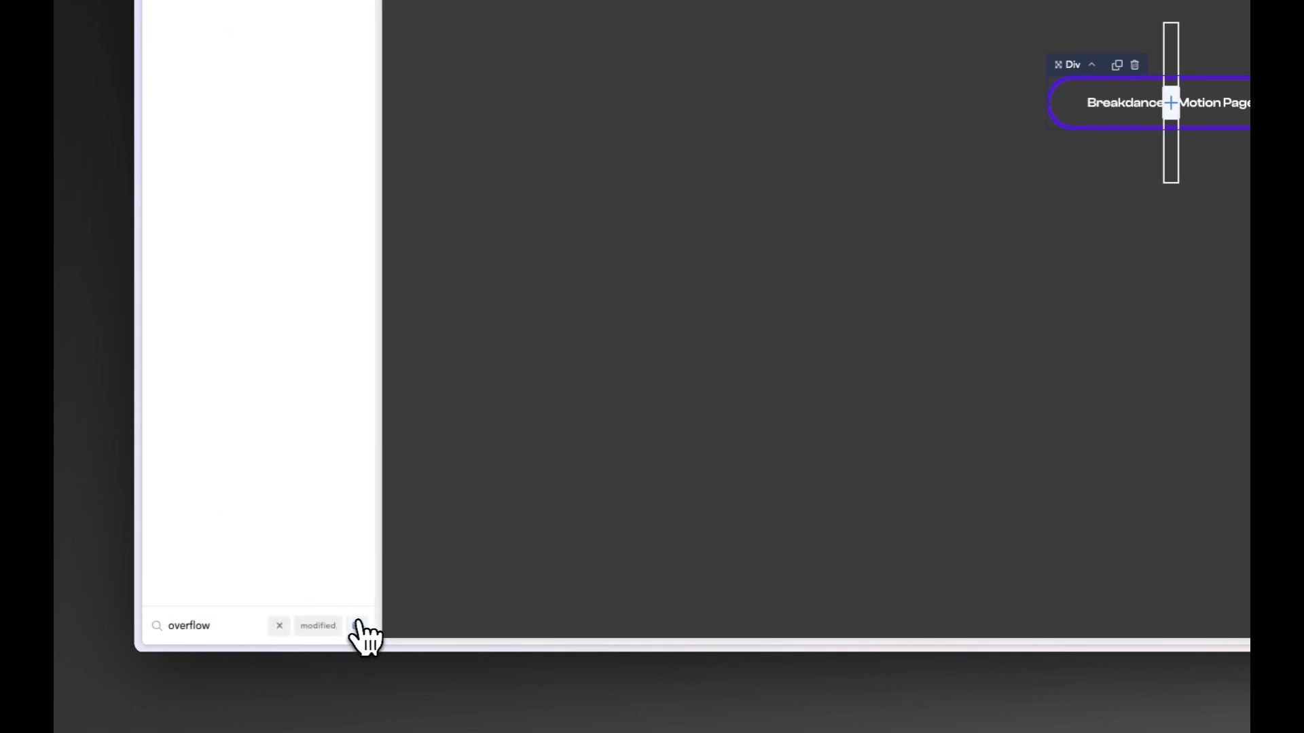
pyautogui.click(311, 262)
pyautogui.click(303, 375)
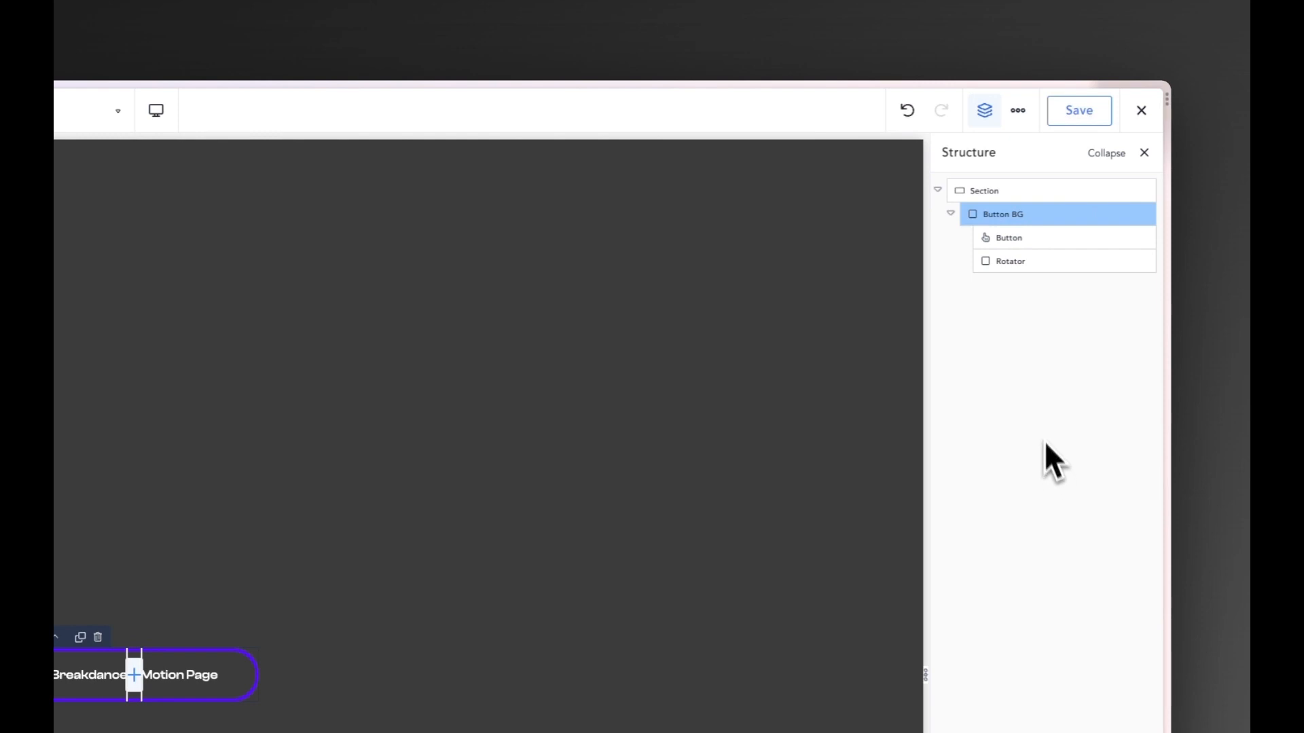
# Give the Rotator a linear gradient background with an angle of 90°
pyautogui.click(1035, 259)
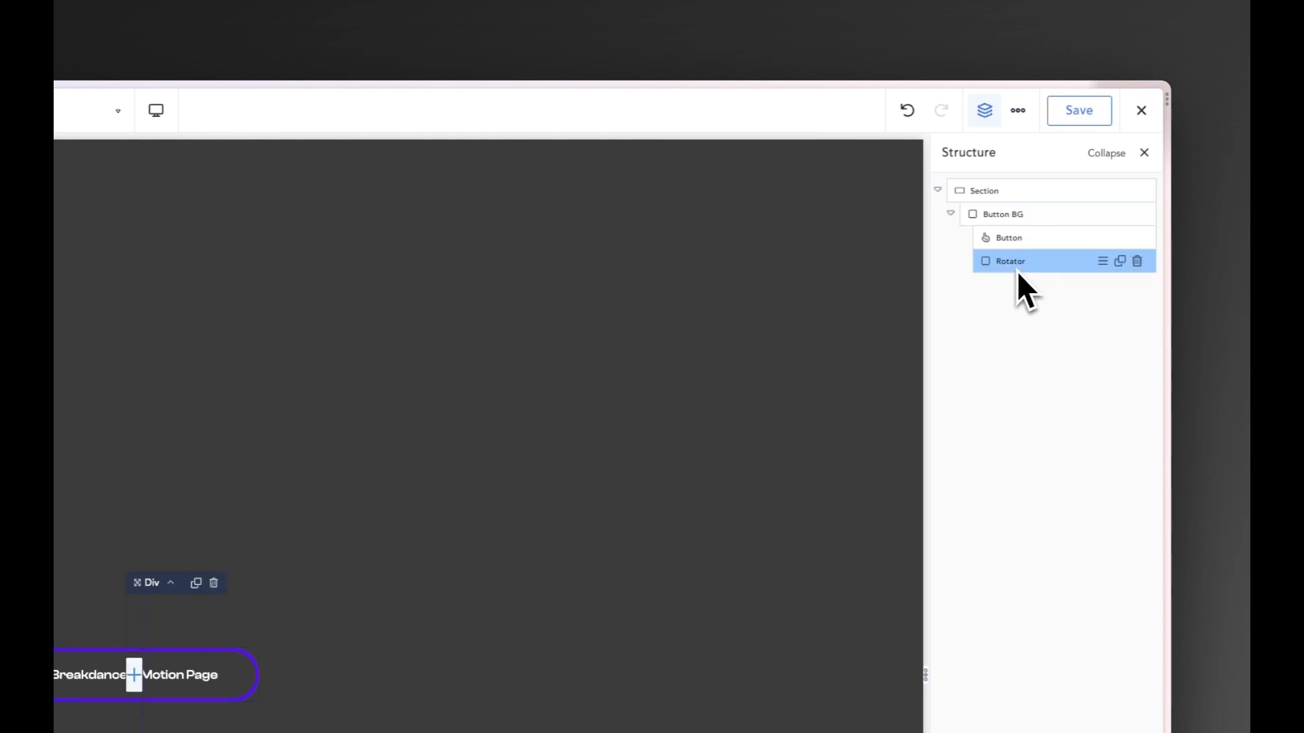
pyautogui.click(236, 180)
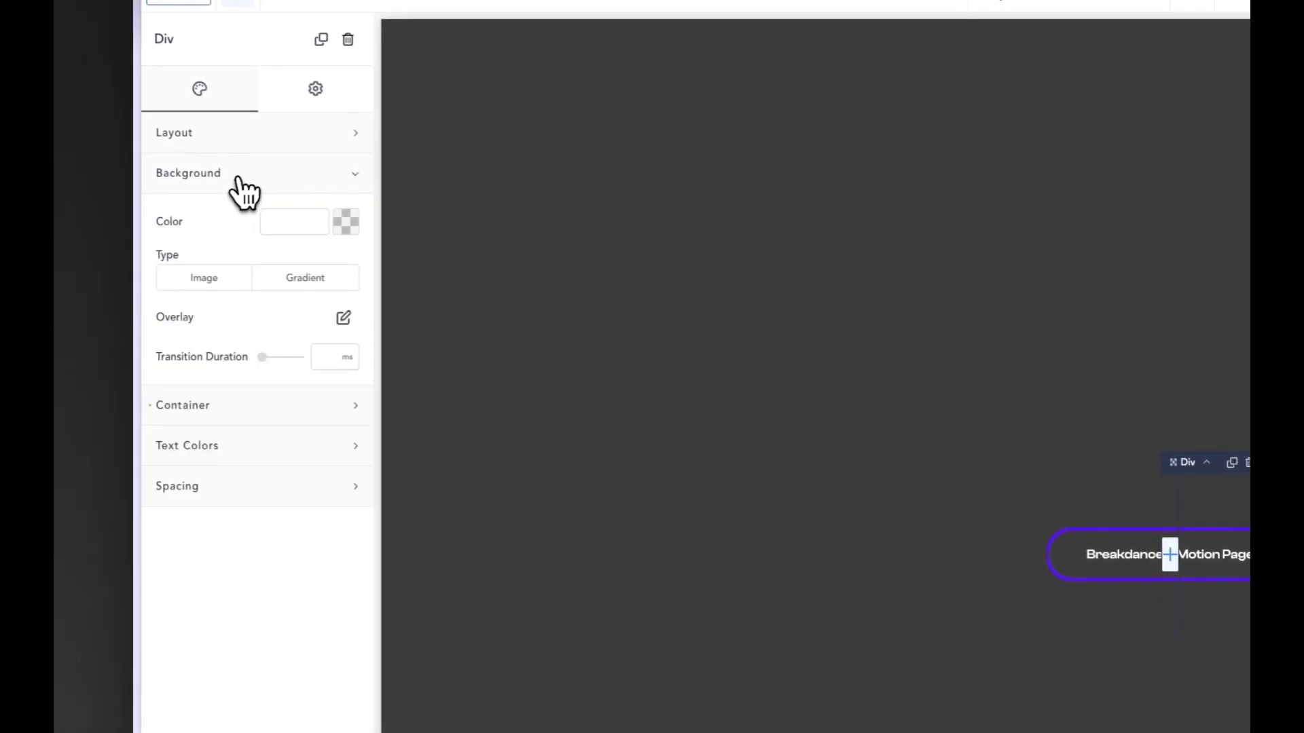
pyautogui.click(275, 278)
pyautogui.click(255, 350)
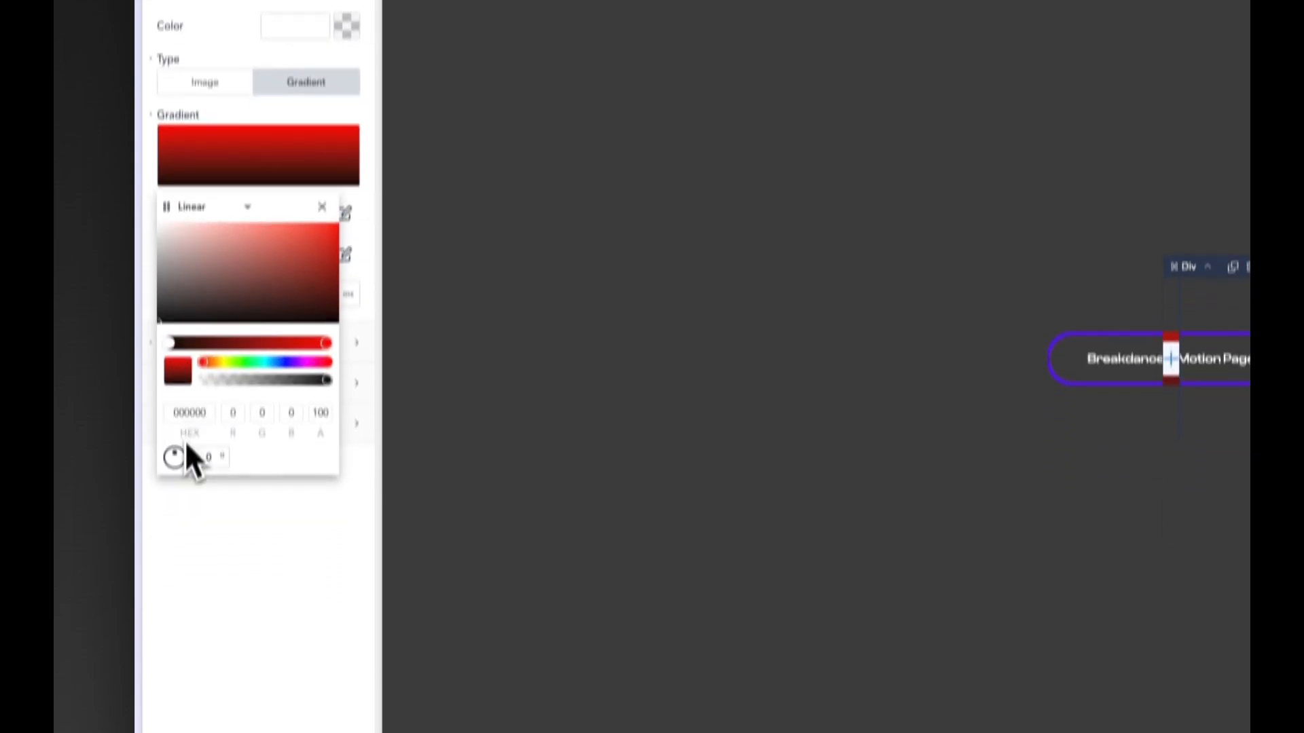
pyautogui.moveTo(177, 455); pyautogui.dragTo(165, 457)
pyautogui.moveTo(164, 406)
pyautogui.mouseDown()
pyautogui.moveTo(181, 395)
pyautogui.moveTo(162, 426)
pyautogui.mouseUp()
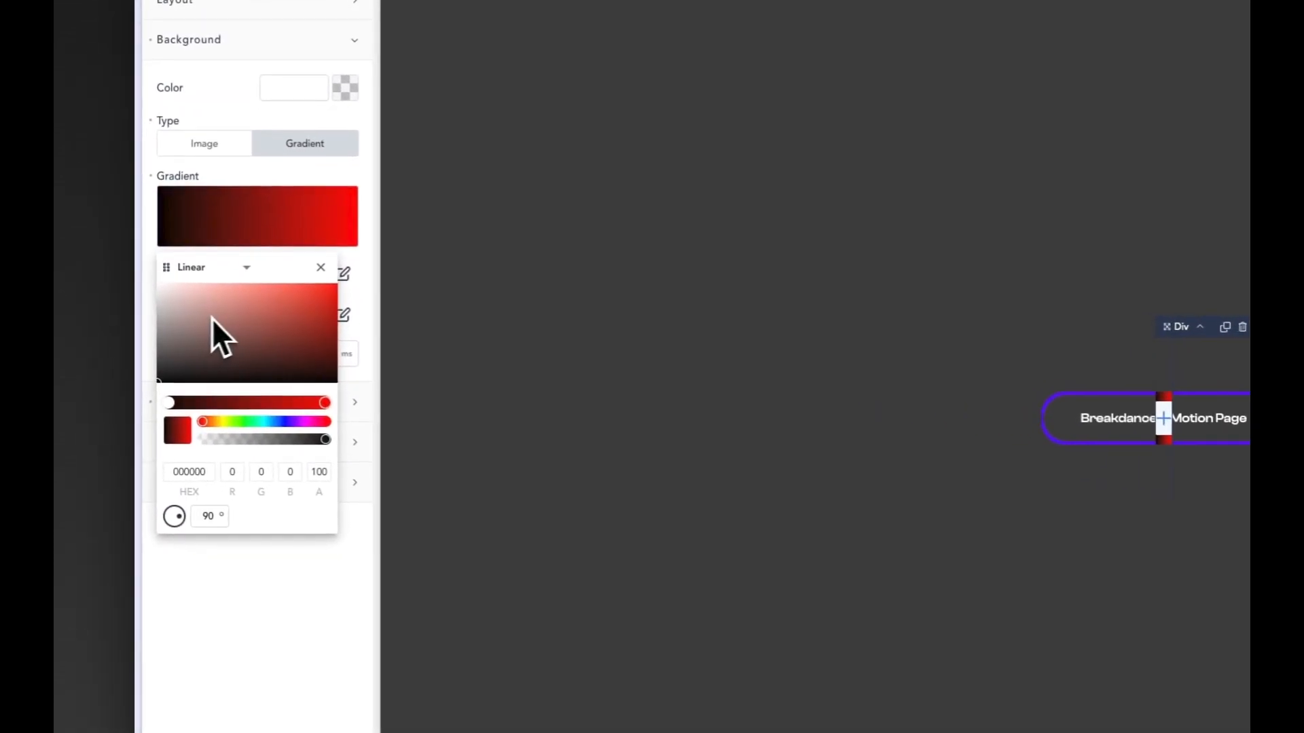
# Set the gradient's start stop to #e2e2e2 at 0 opacity and its end stop to fully opaque white
pyautogui.moveTo(161, 333); pyautogui.dragTo(144, 296)
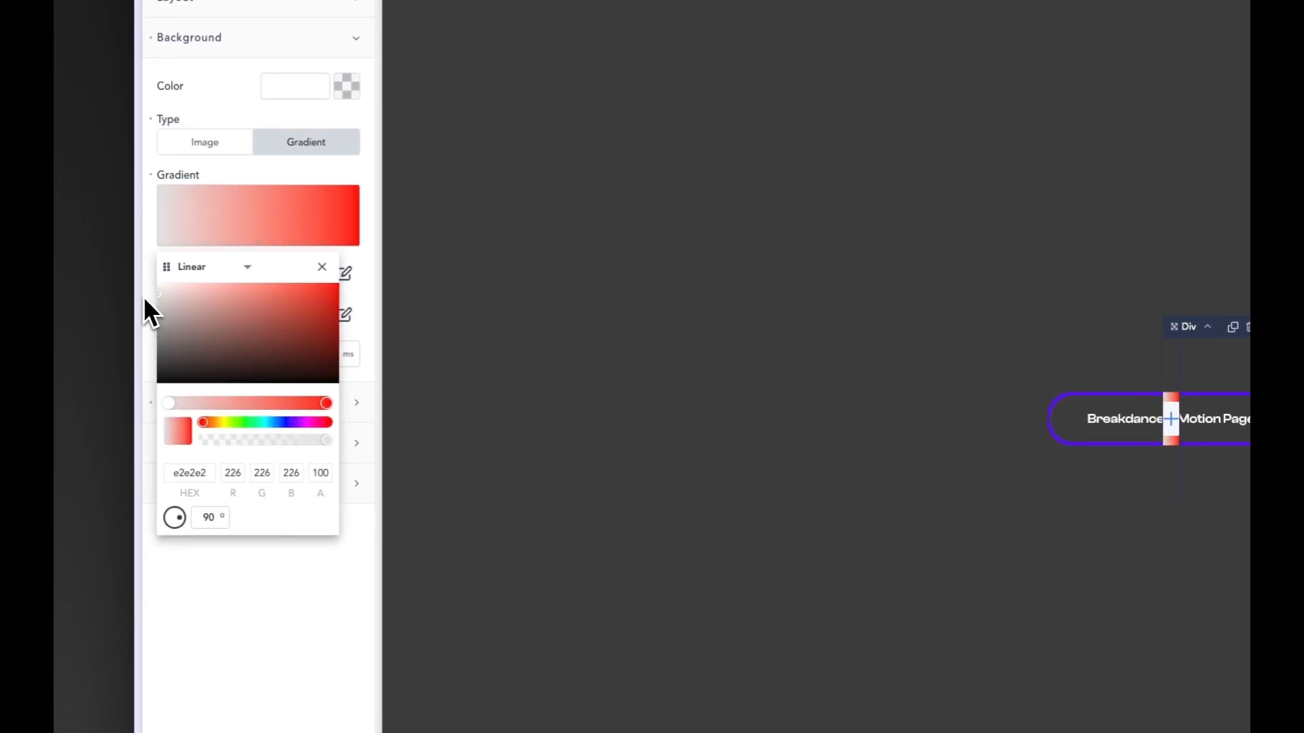
pyautogui.moveTo(330, 447); pyautogui.dragTo(189, 451)
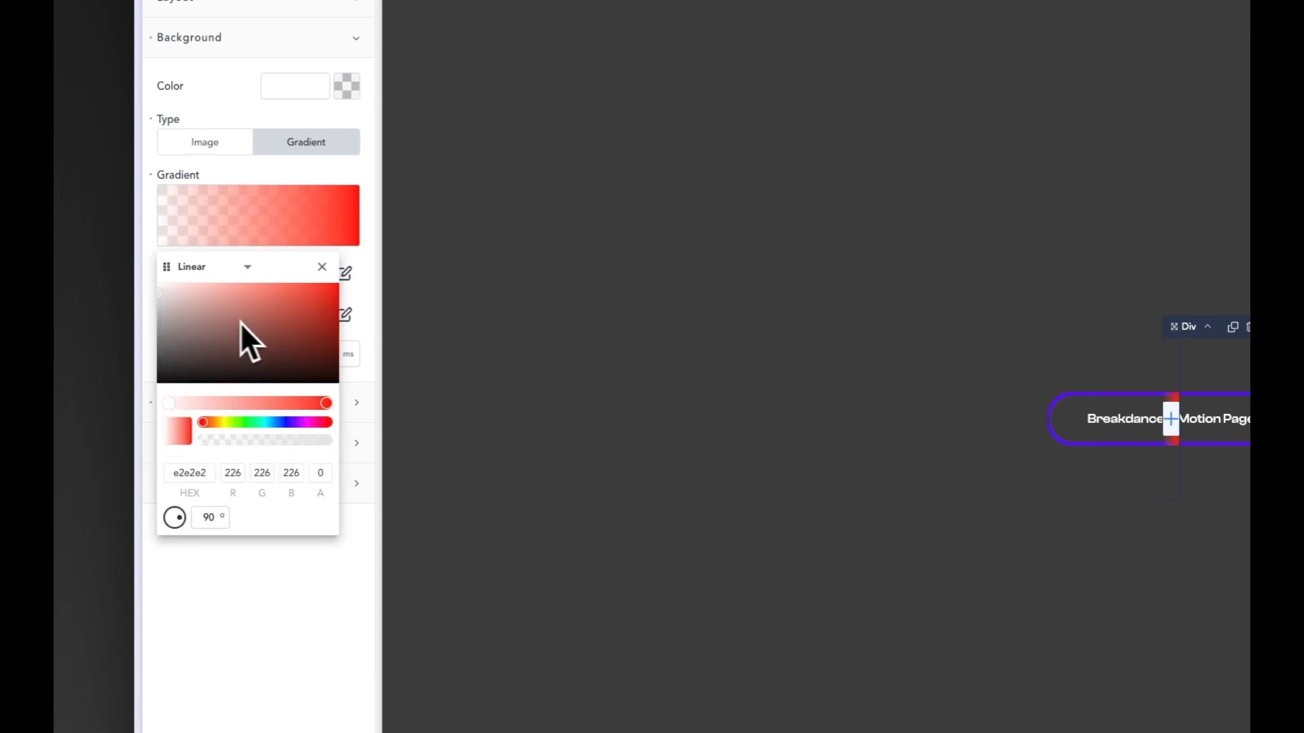
pyautogui.click(323, 404)
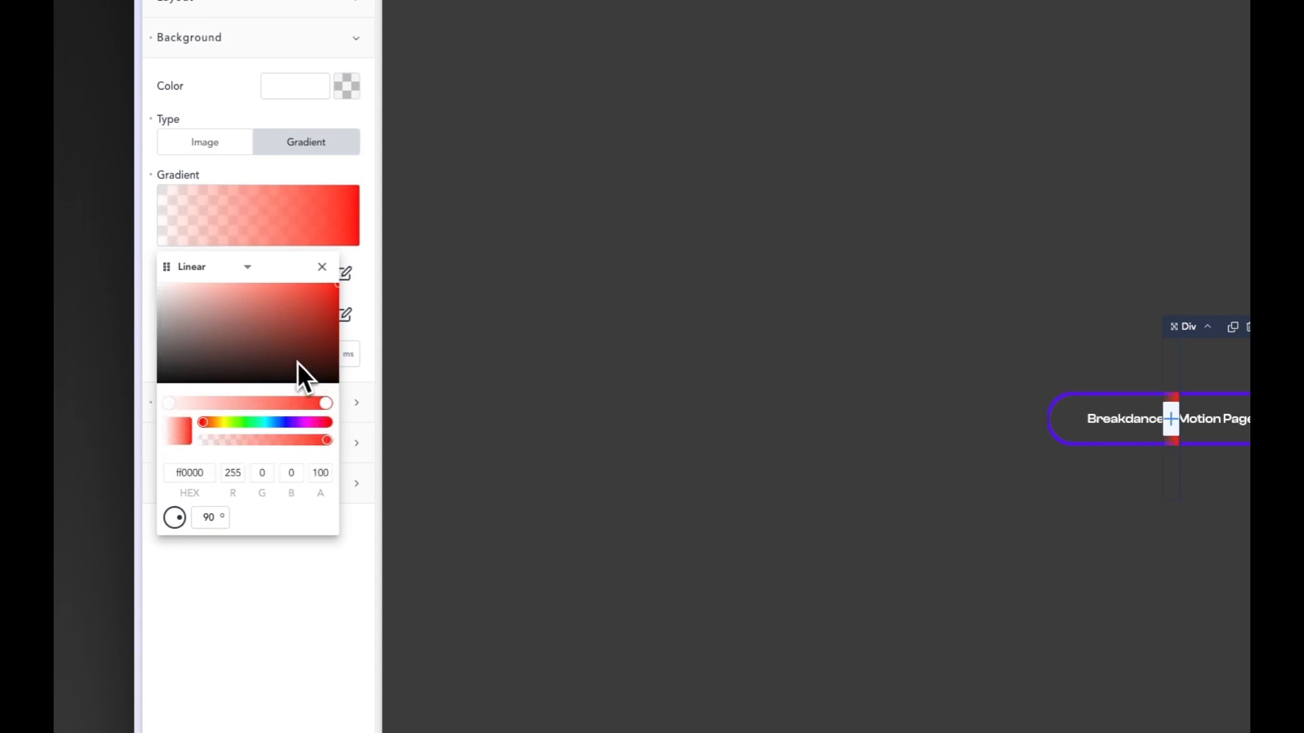
pyautogui.moveTo(299, 364); pyautogui.dragTo(136, 244)
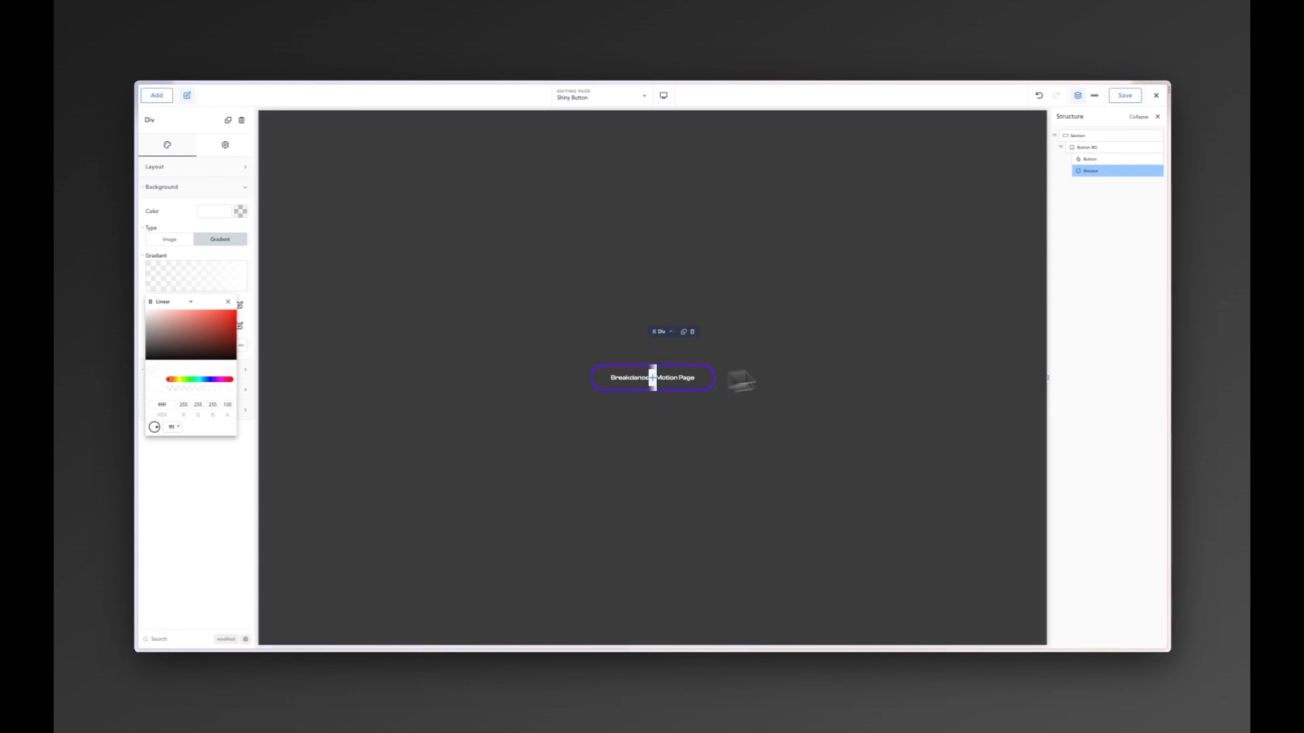
# Find the Button's z-index setting by searching its advanced controls for "index" and set it to 1
pyautogui.click(1090, 159)
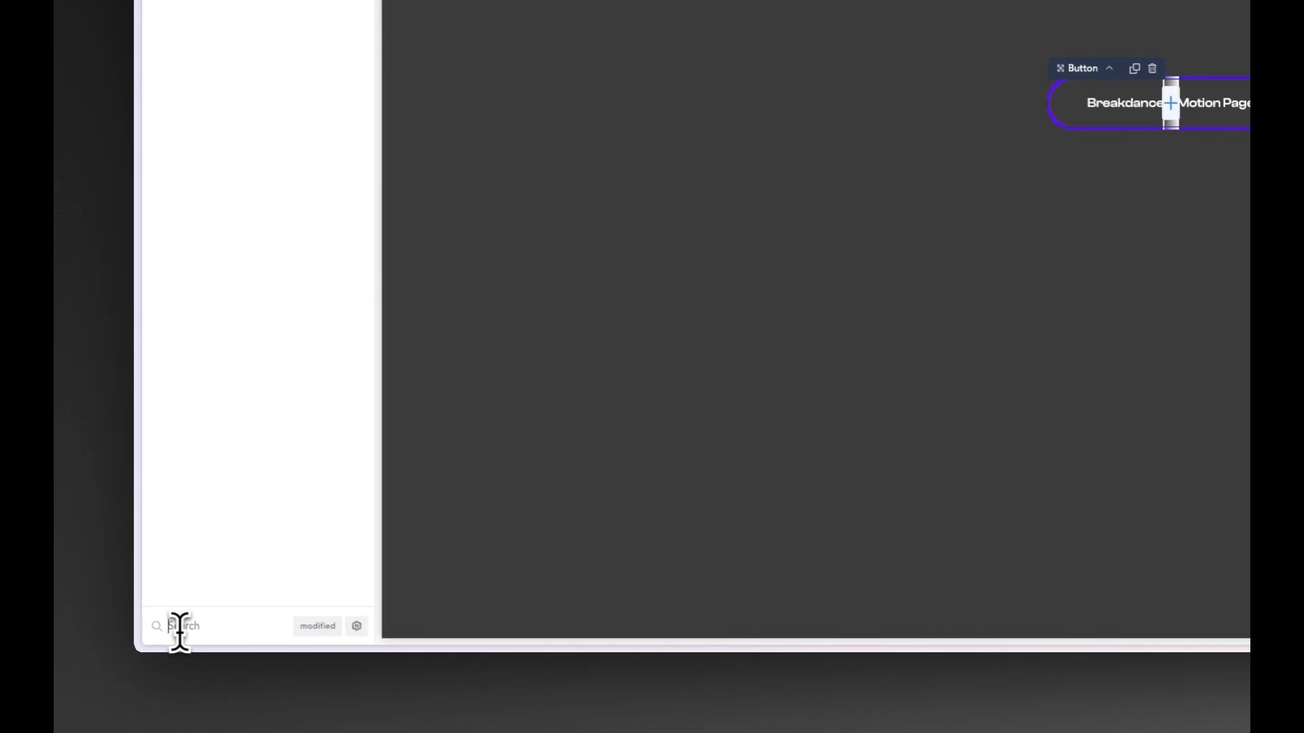
pyautogui.click(180, 626)
pyautogui.write('index')
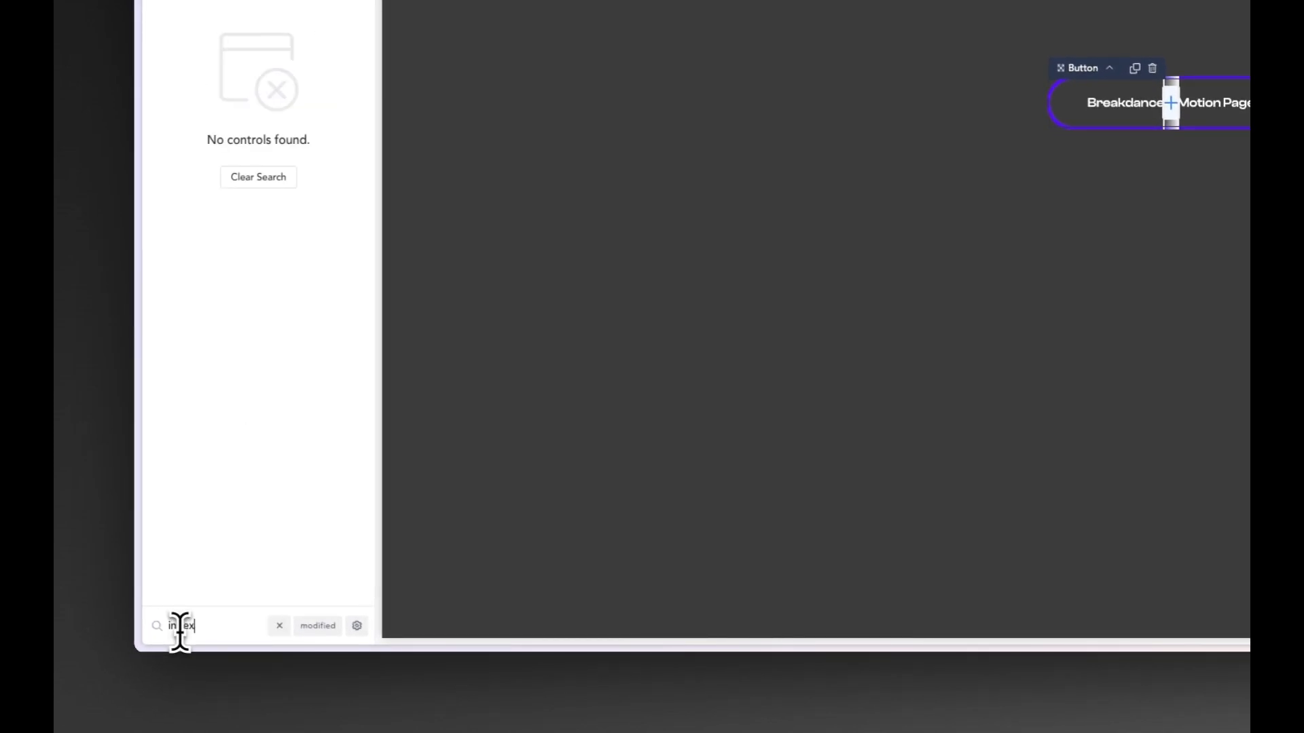
pyautogui.click(357, 625)
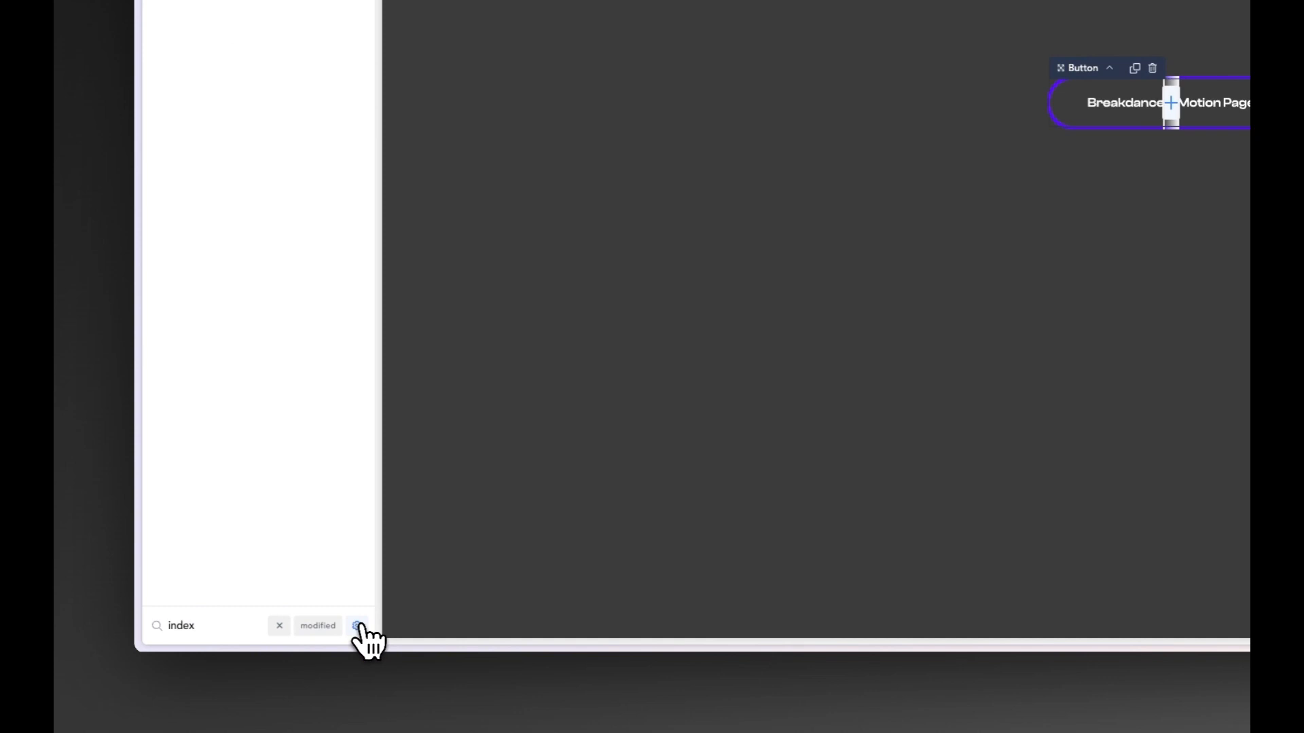
pyautogui.write('1')
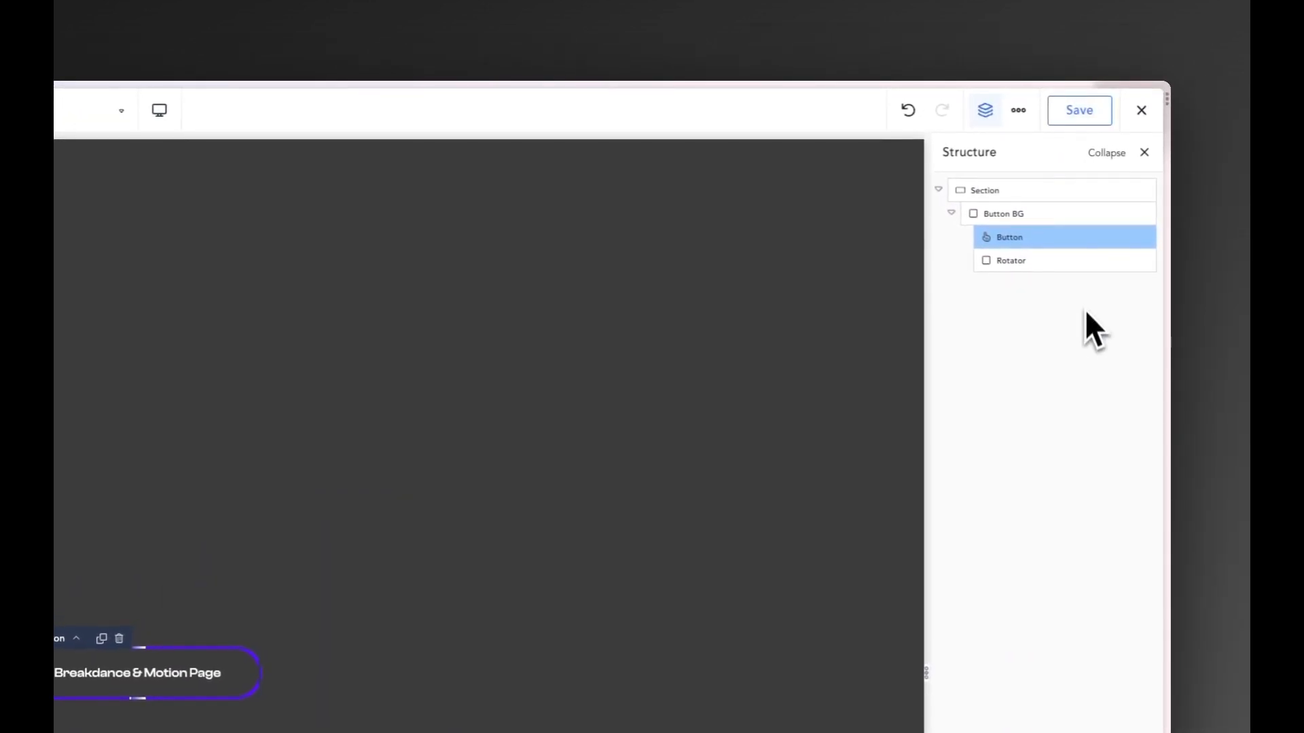
# Copy the Button's custom background color #313131 into Button BG's background color
pyautogui.click(1022, 215)
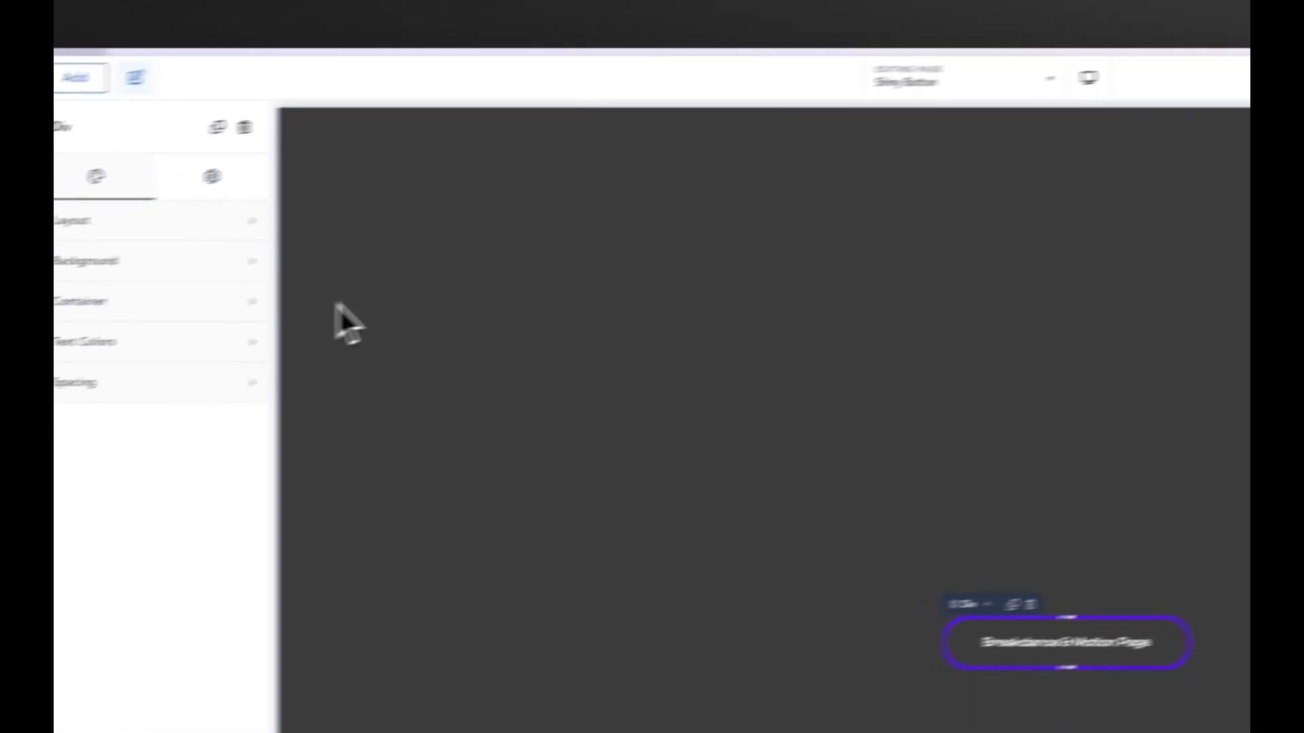
pyautogui.click(290, 248)
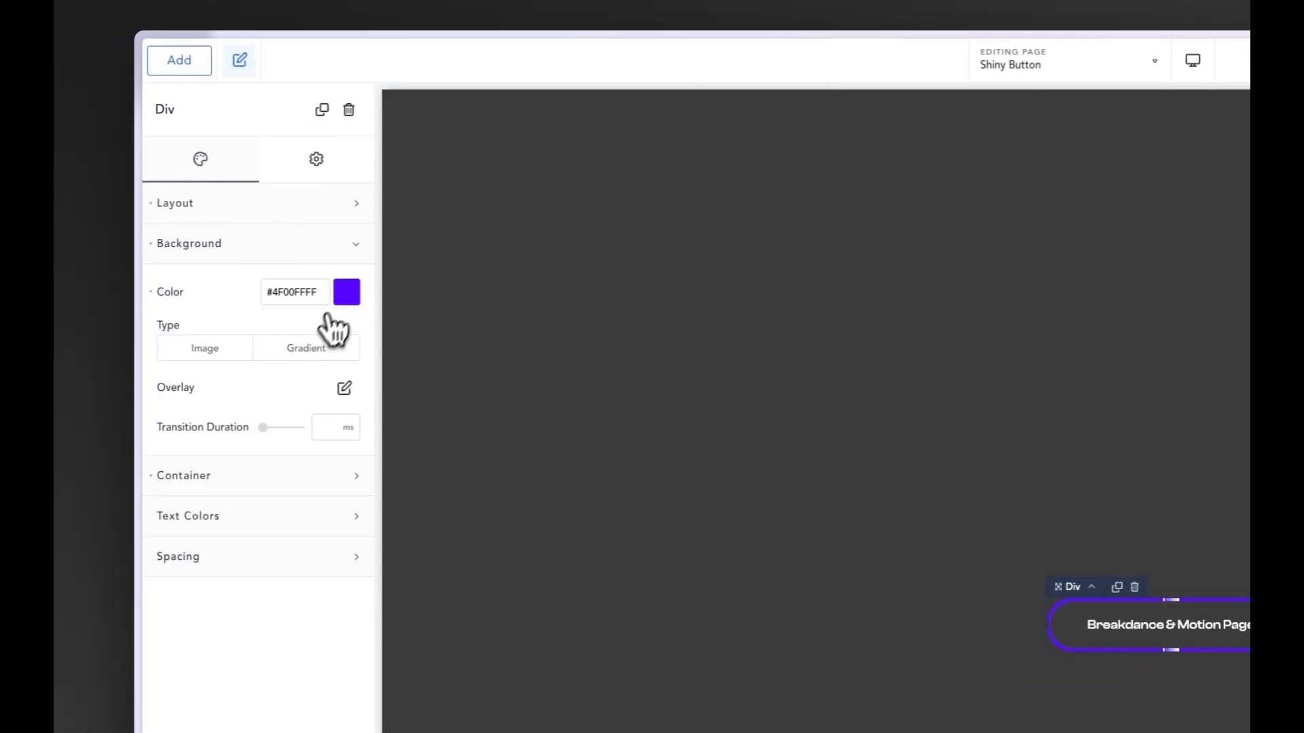
pyautogui.click(343, 291)
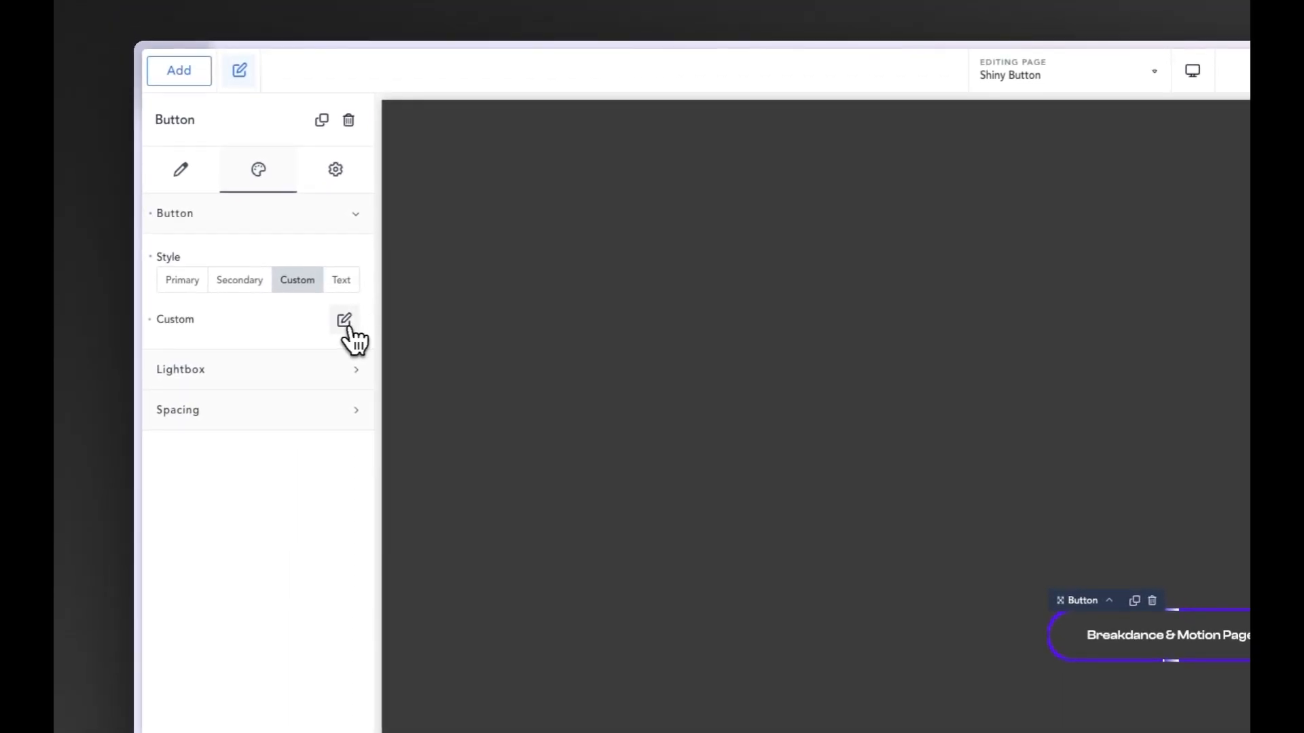
pyautogui.click(345, 322)
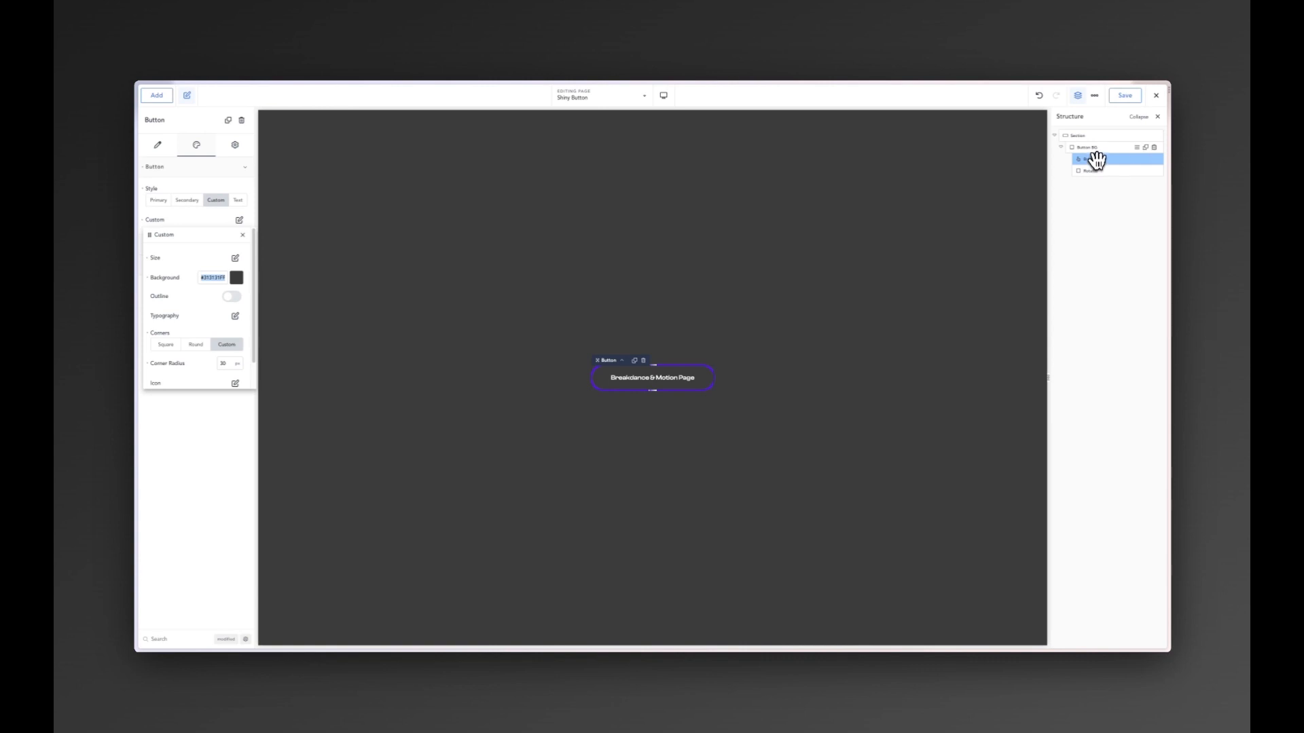
pyautogui.click(1096, 148)
pyautogui.doubleClick(212, 211)
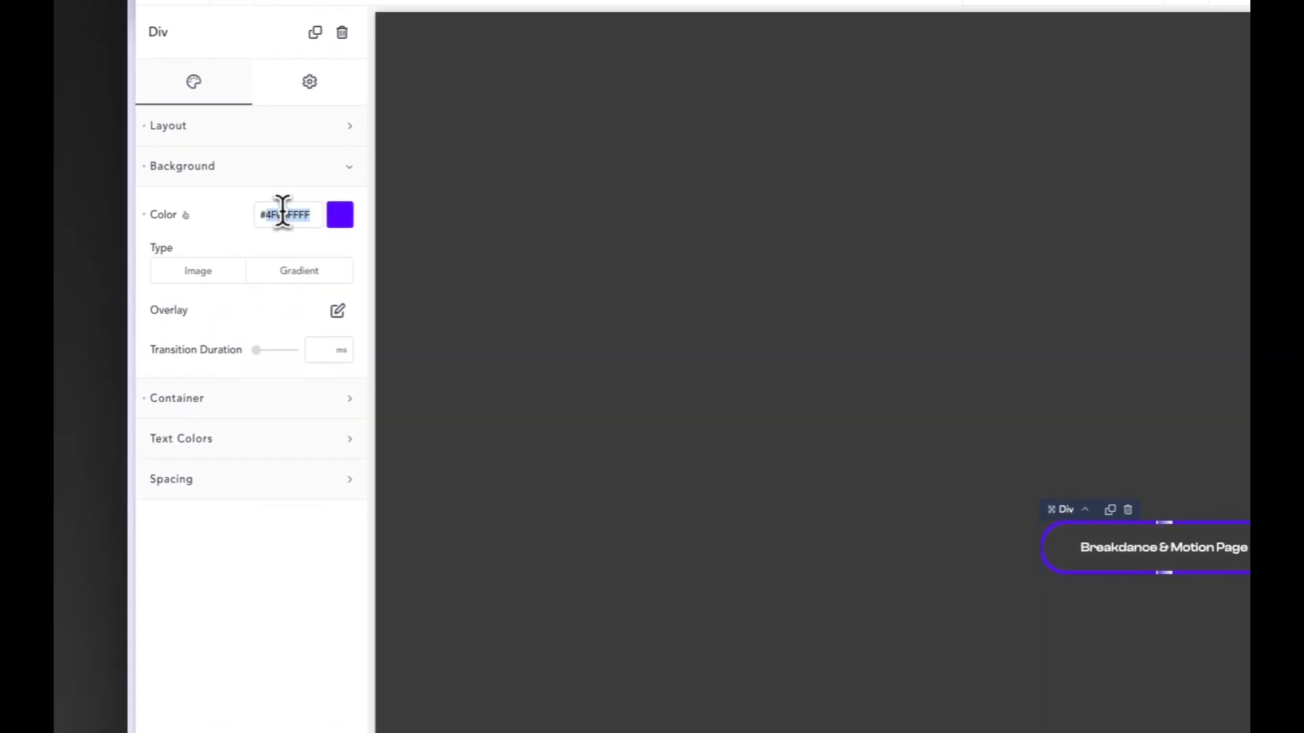
pyautogui.write('#313131')
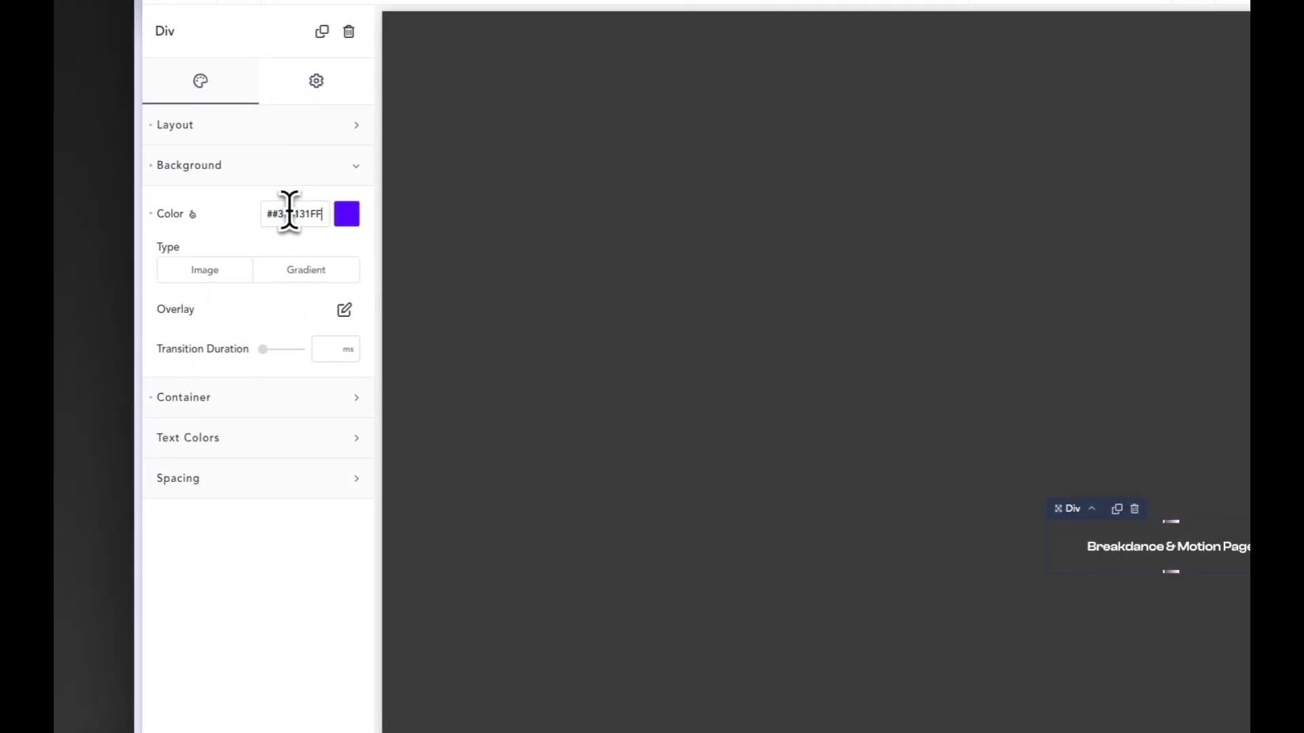
# Adjust Button BG's background to the slightly lighter gray #383737
pyautogui.click(338, 220)
pyautogui.click(189, 353)
pyautogui.moveTo(189, 353); pyautogui.dragTo(188, 349)
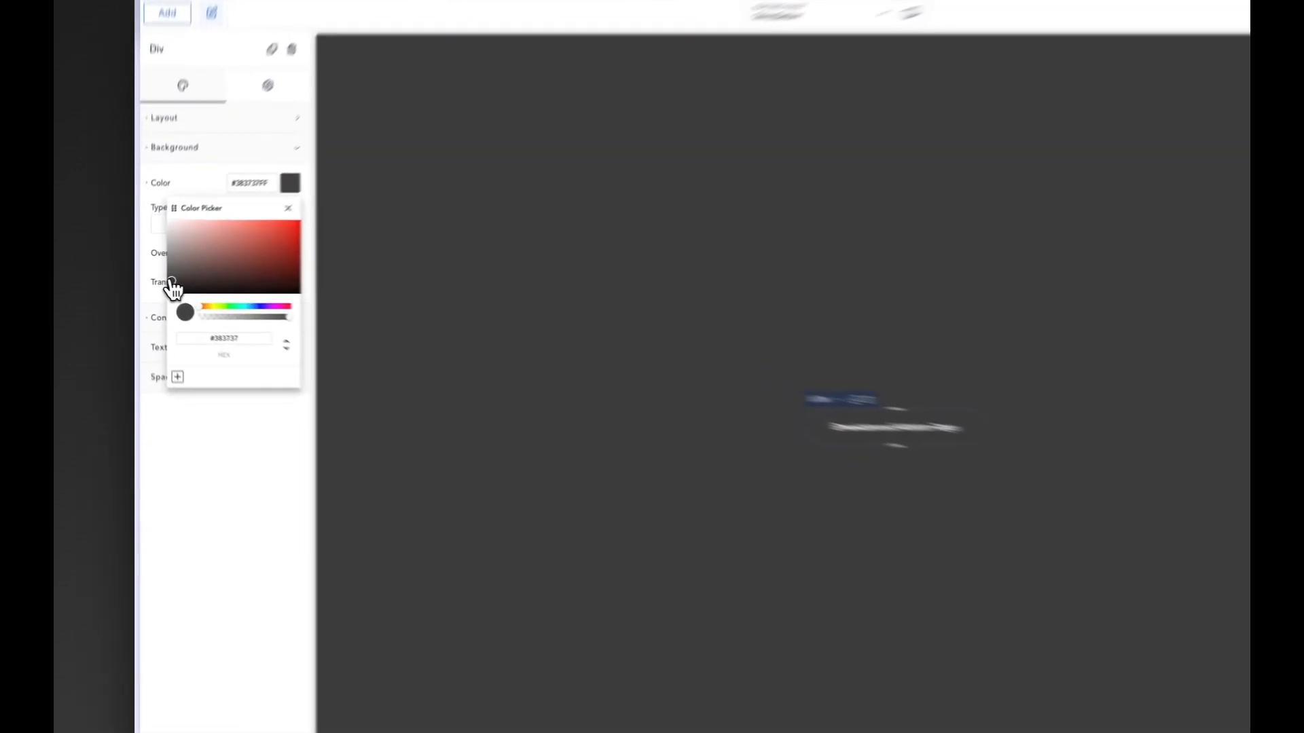
# Save the page and open its frontend in a new browser tab to view the button
pyautogui.click(584, 411)
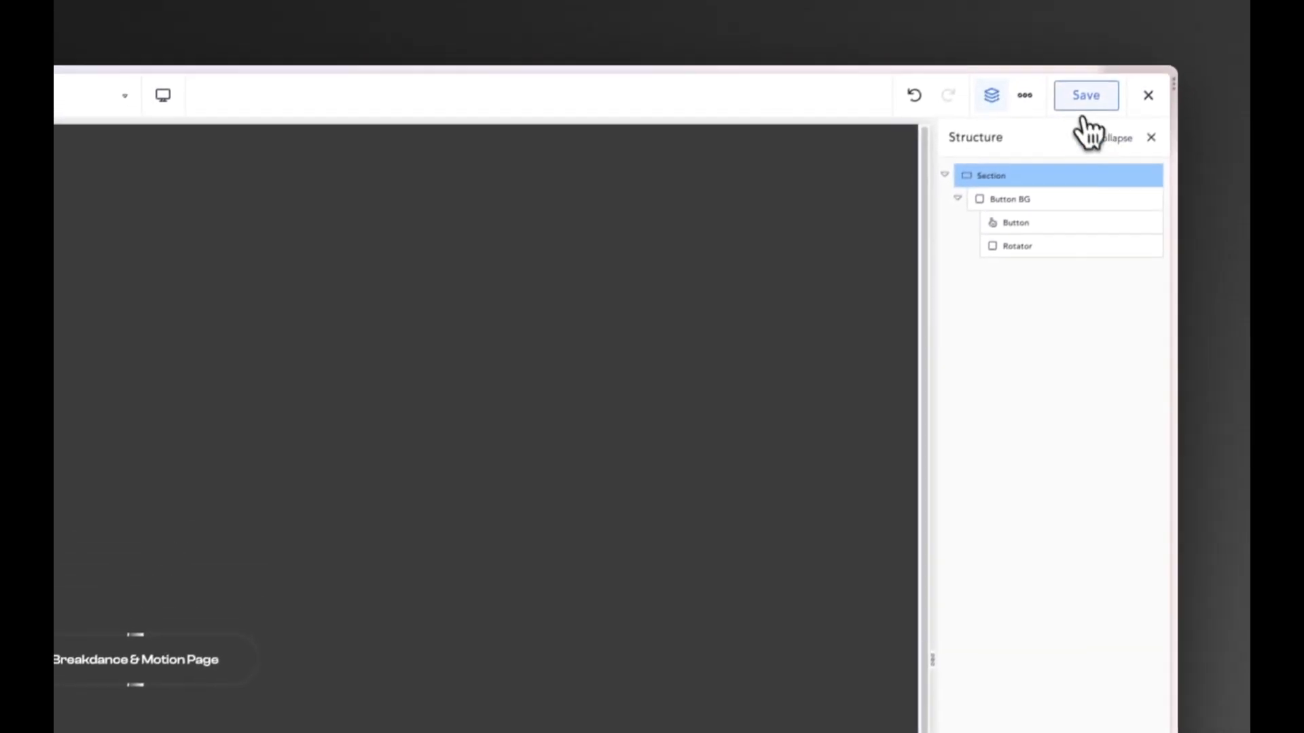
pyautogui.click(1066, 116)
pyautogui.click(1129, 121)
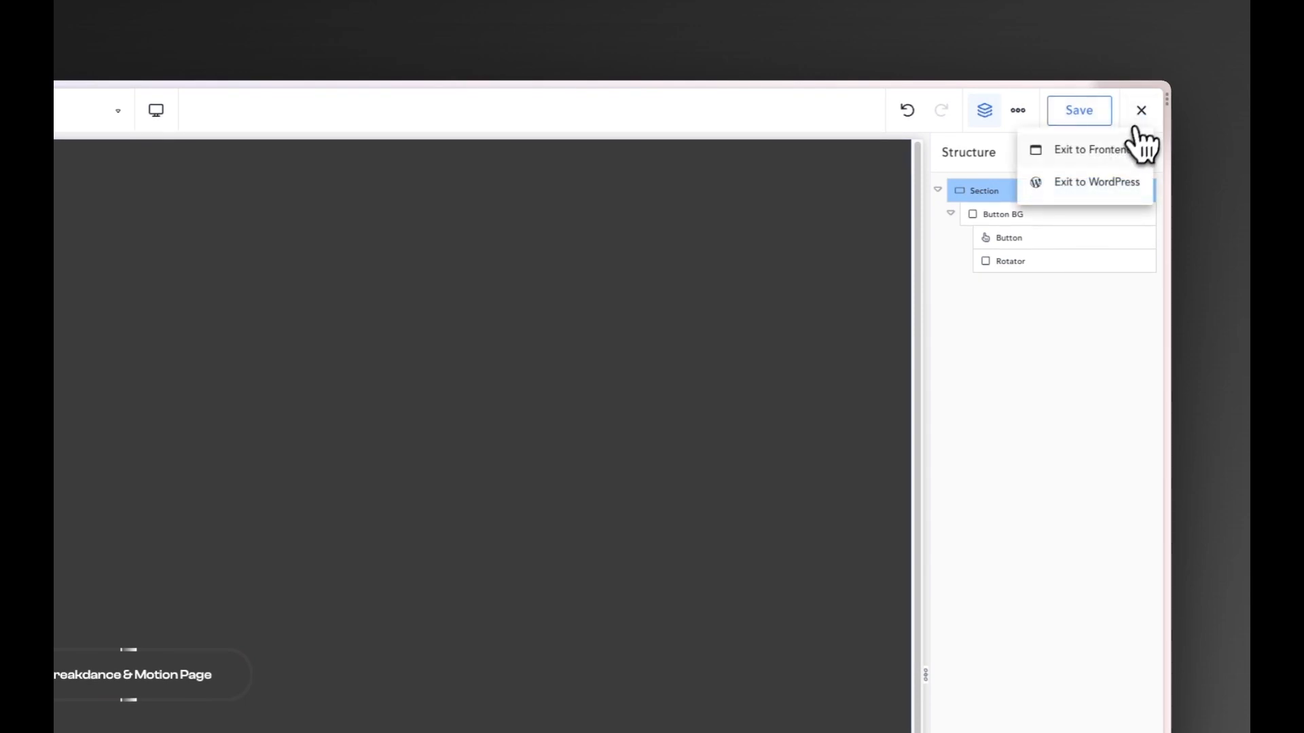
pyautogui.click(1095, 150)
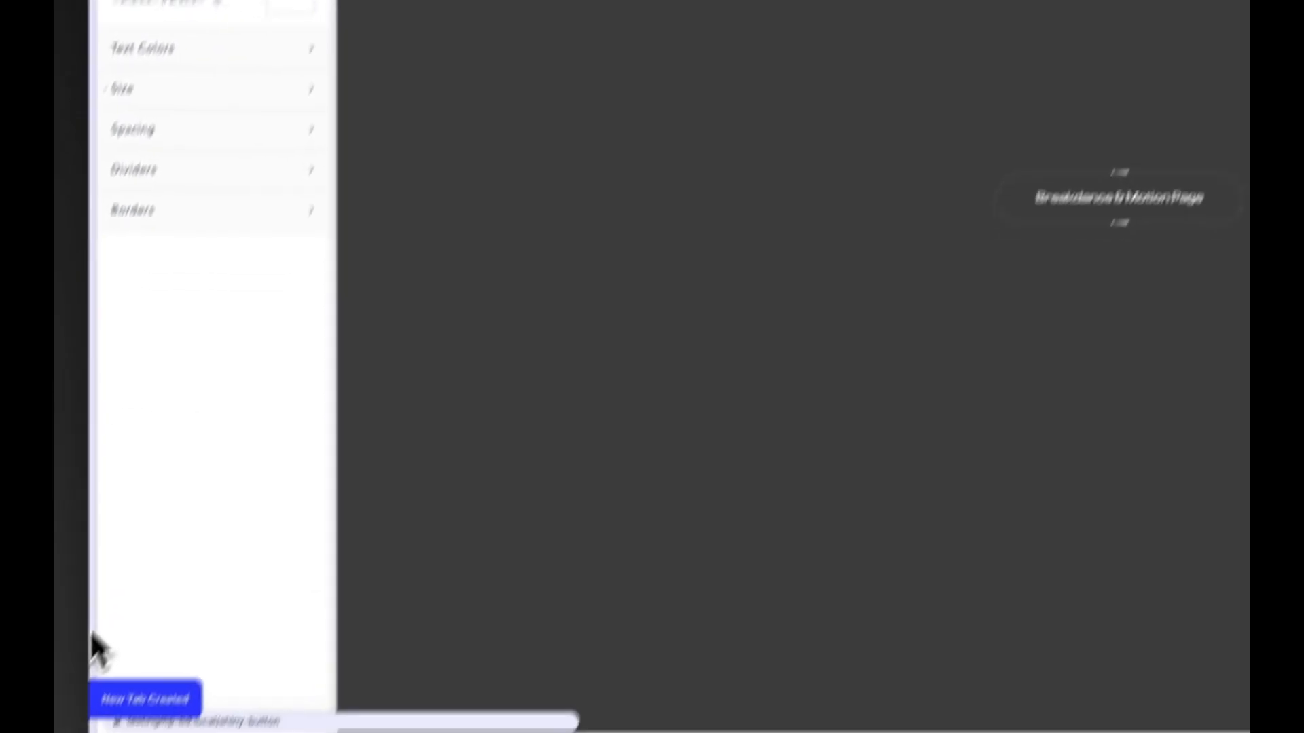
pyautogui.moveTo(94, 571)
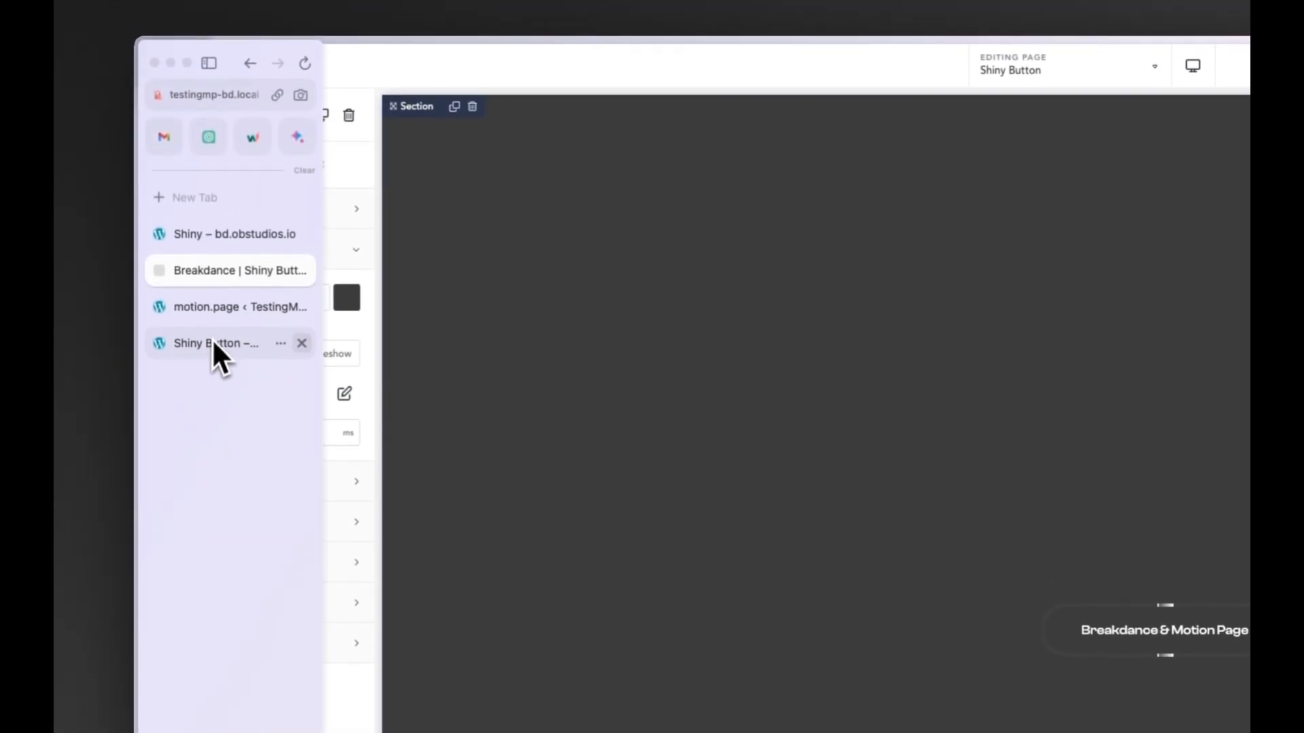
pyautogui.click(214, 343)
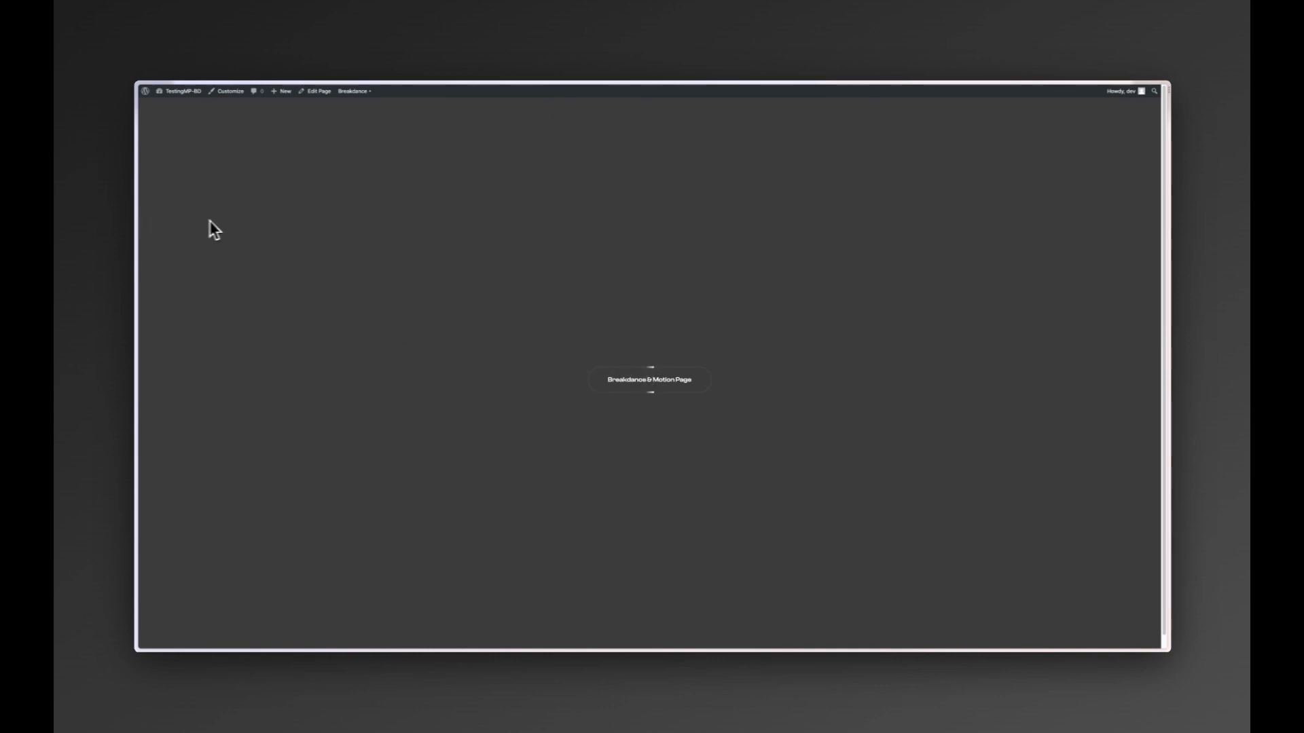
# Switch to the browser tab with the motion.page builder
pyautogui.moveTo(136, 231)
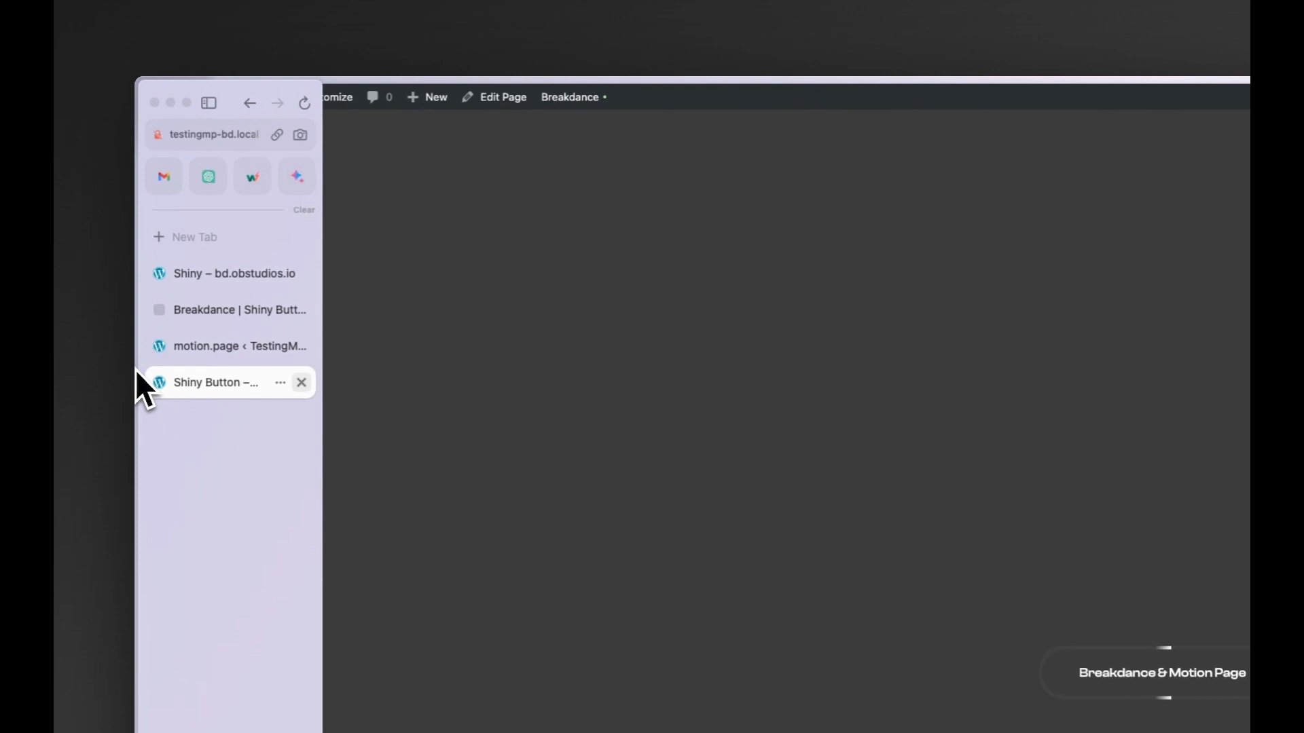
pyautogui.click(207, 347)
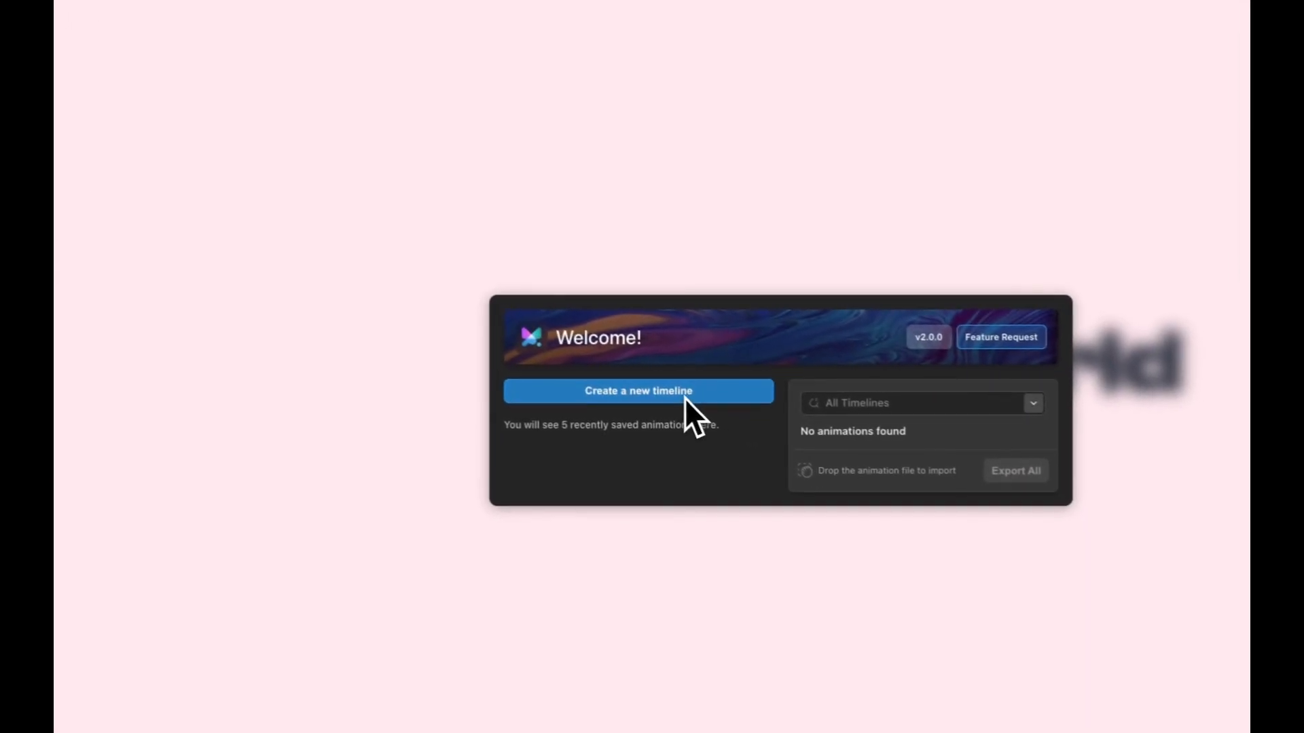
pyautogui.click(668, 398)
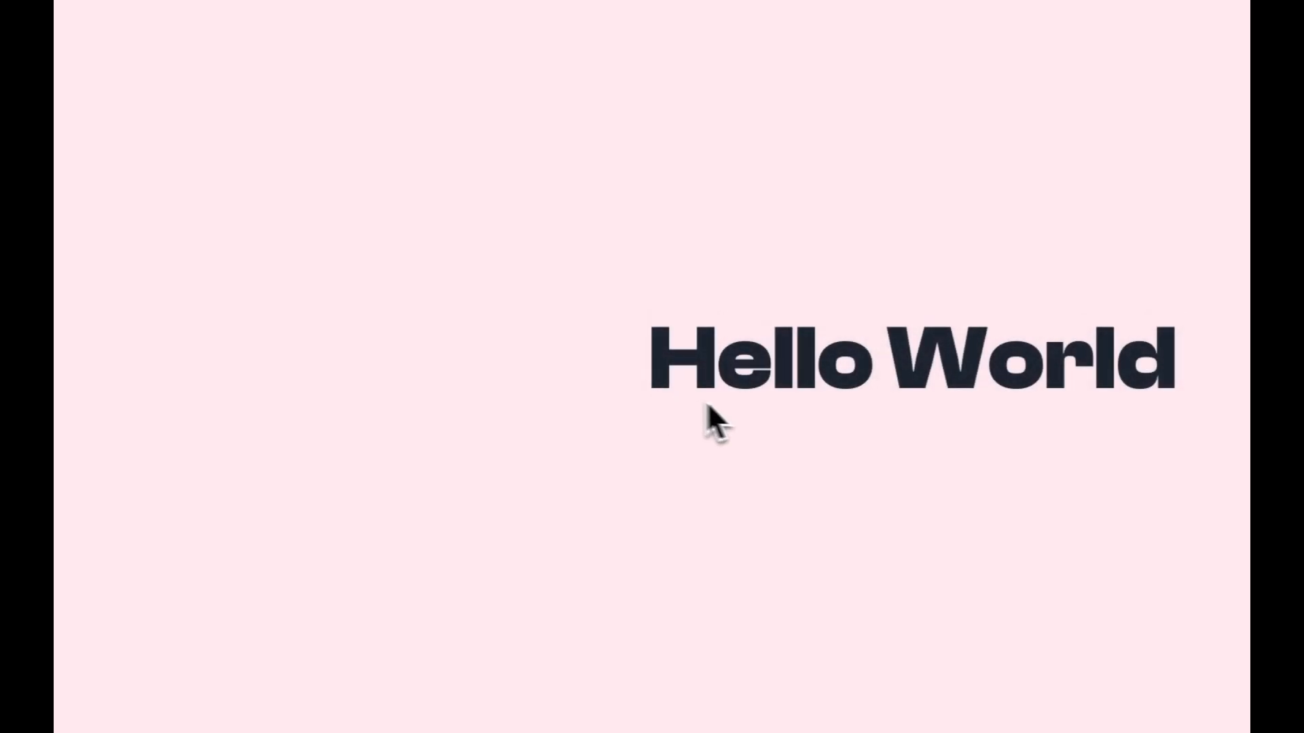
pyautogui.doubleClick(219, 108)
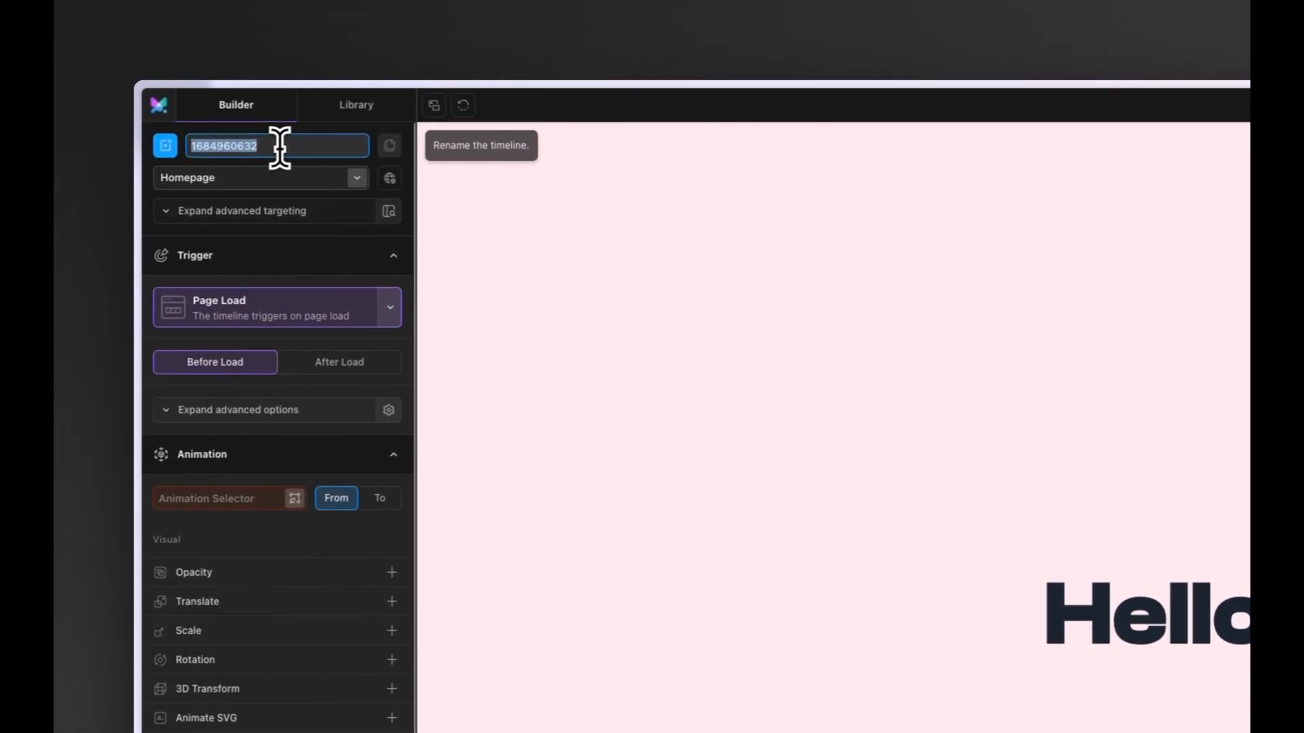
pyautogui.write('Shi')
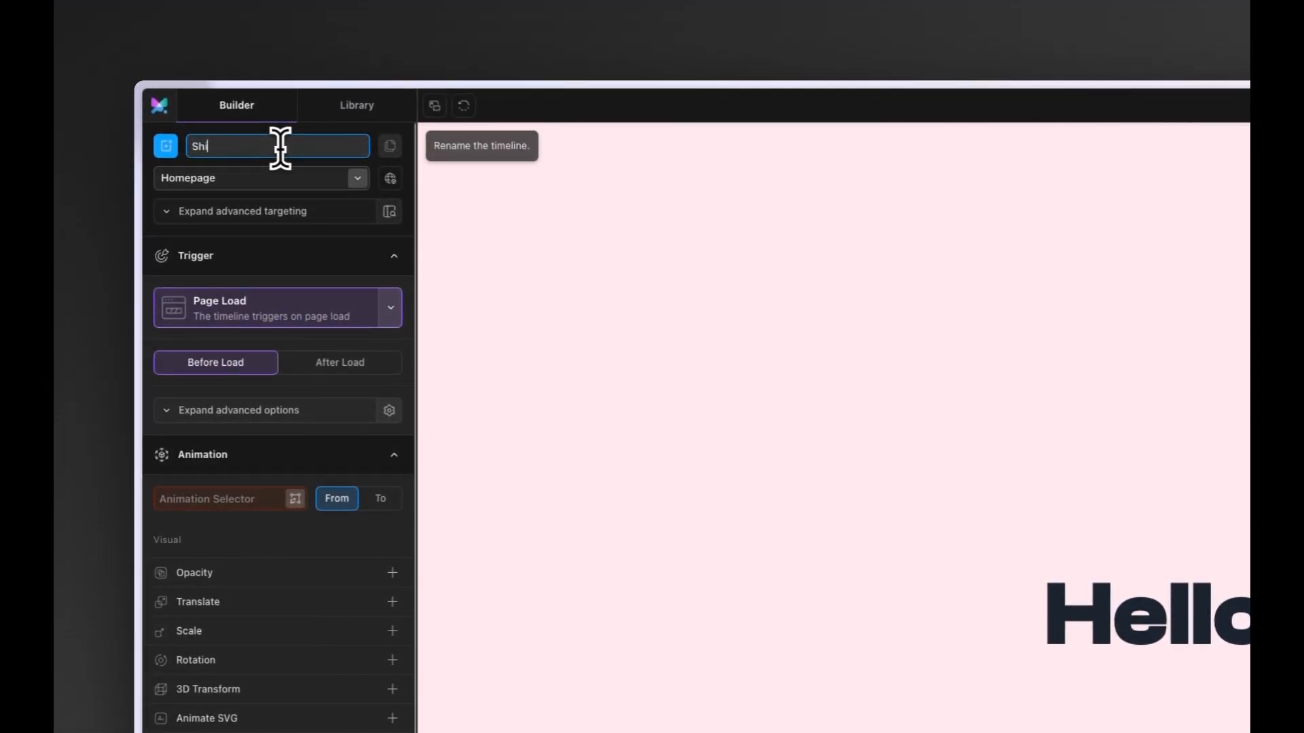
pyautogui.write('nny')
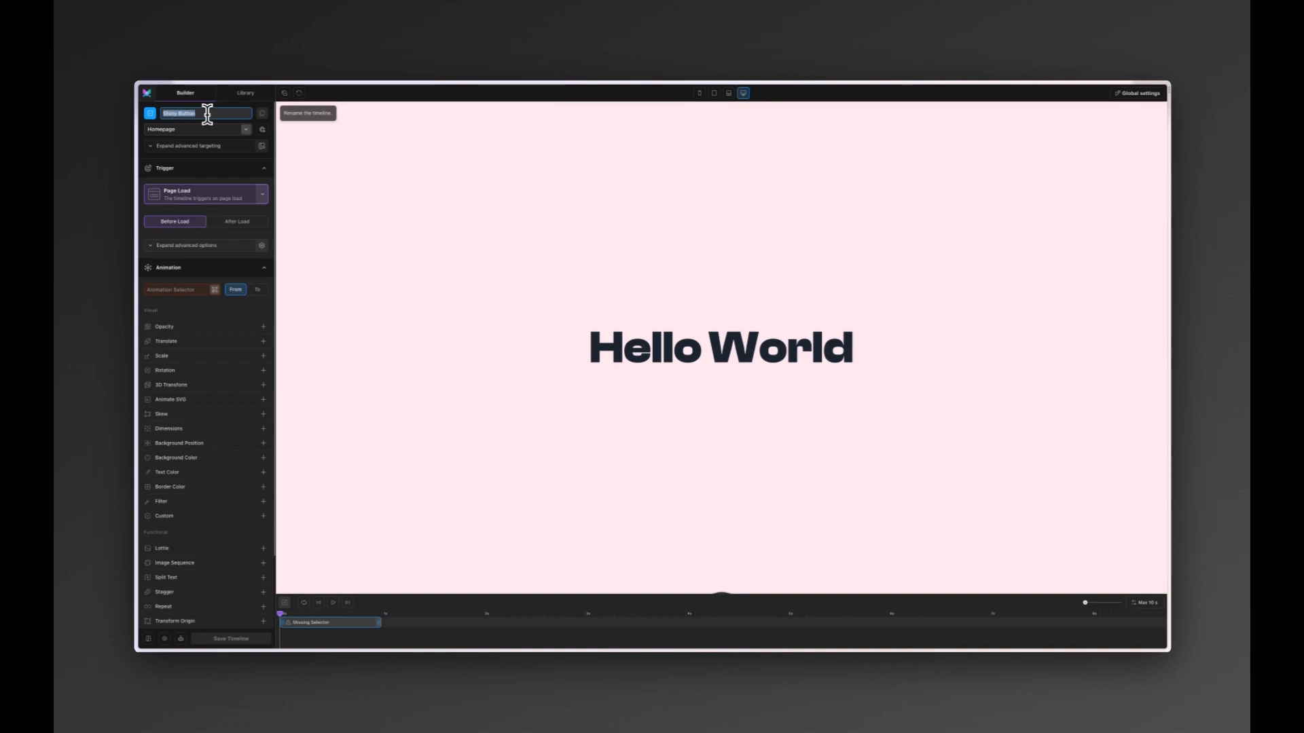
pyautogui.click(214, 129)
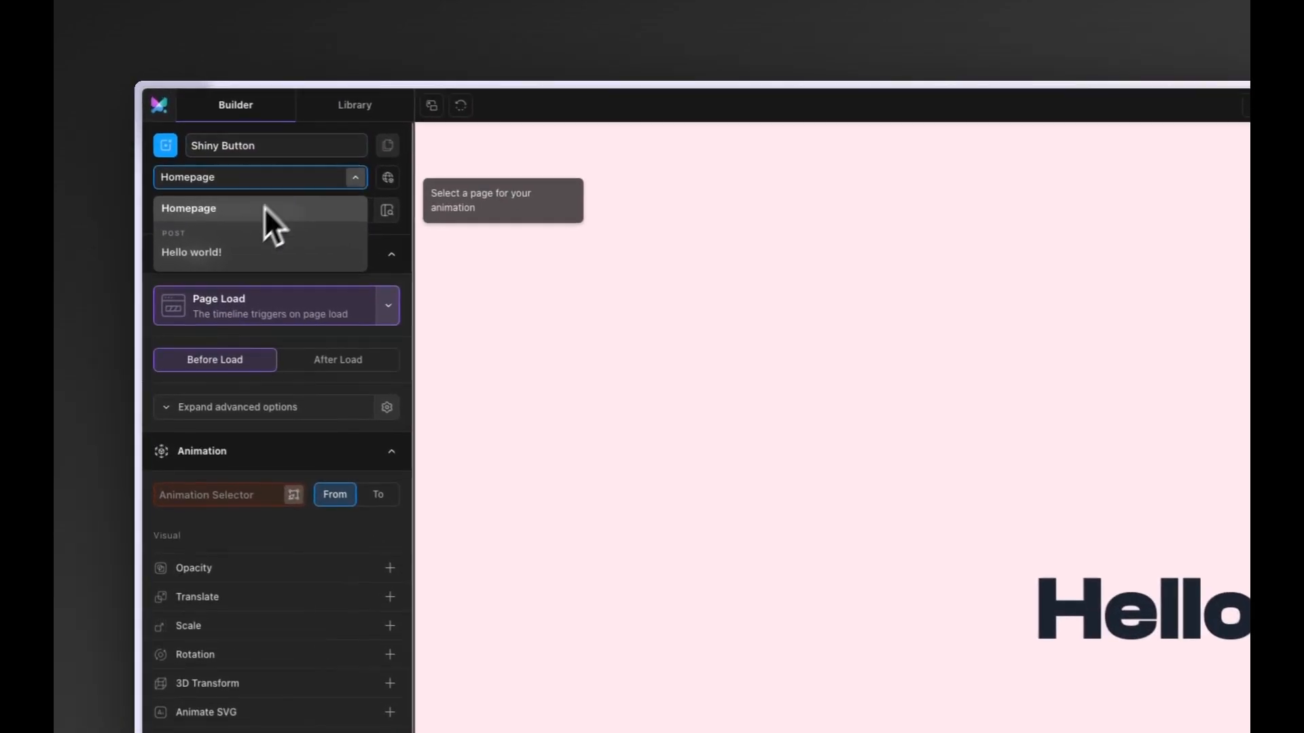
pyautogui.click(257, 195)
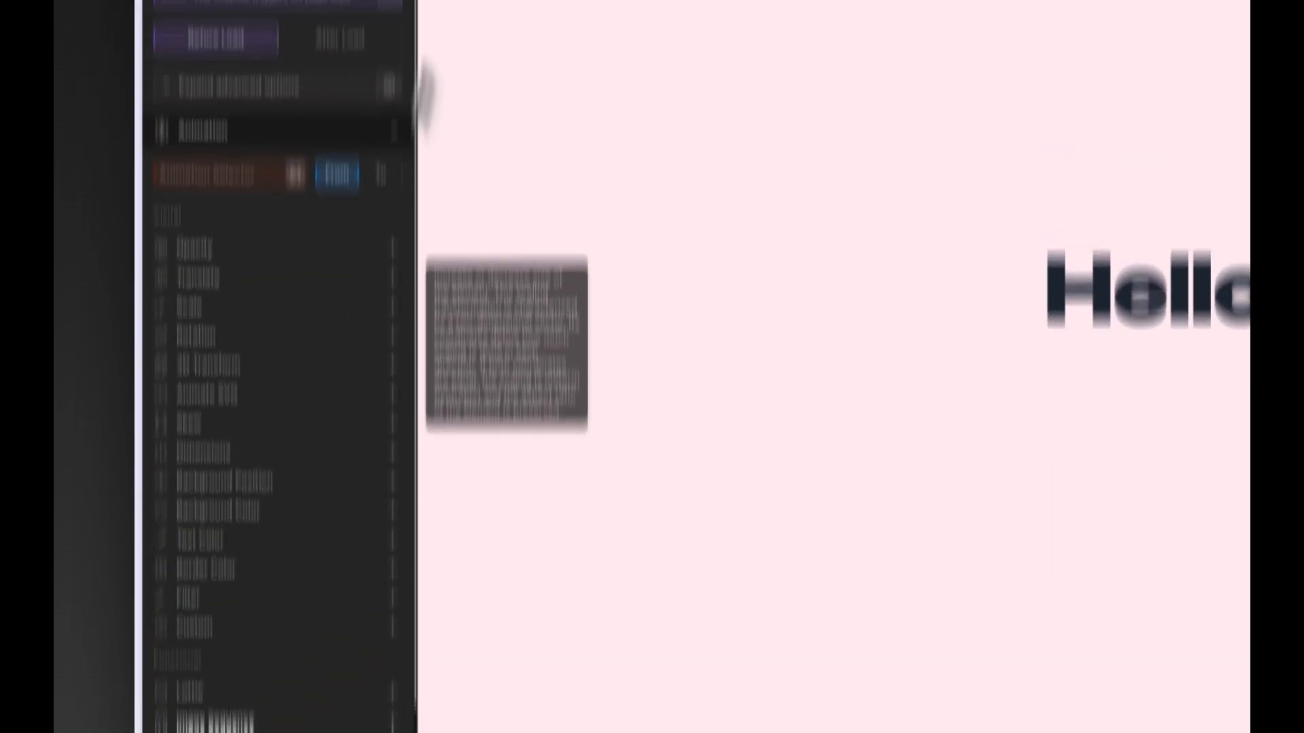
# Reload the motion.page builder, accept losing unsaved changes, and create a new timeline
pyautogui.click(305, 104)
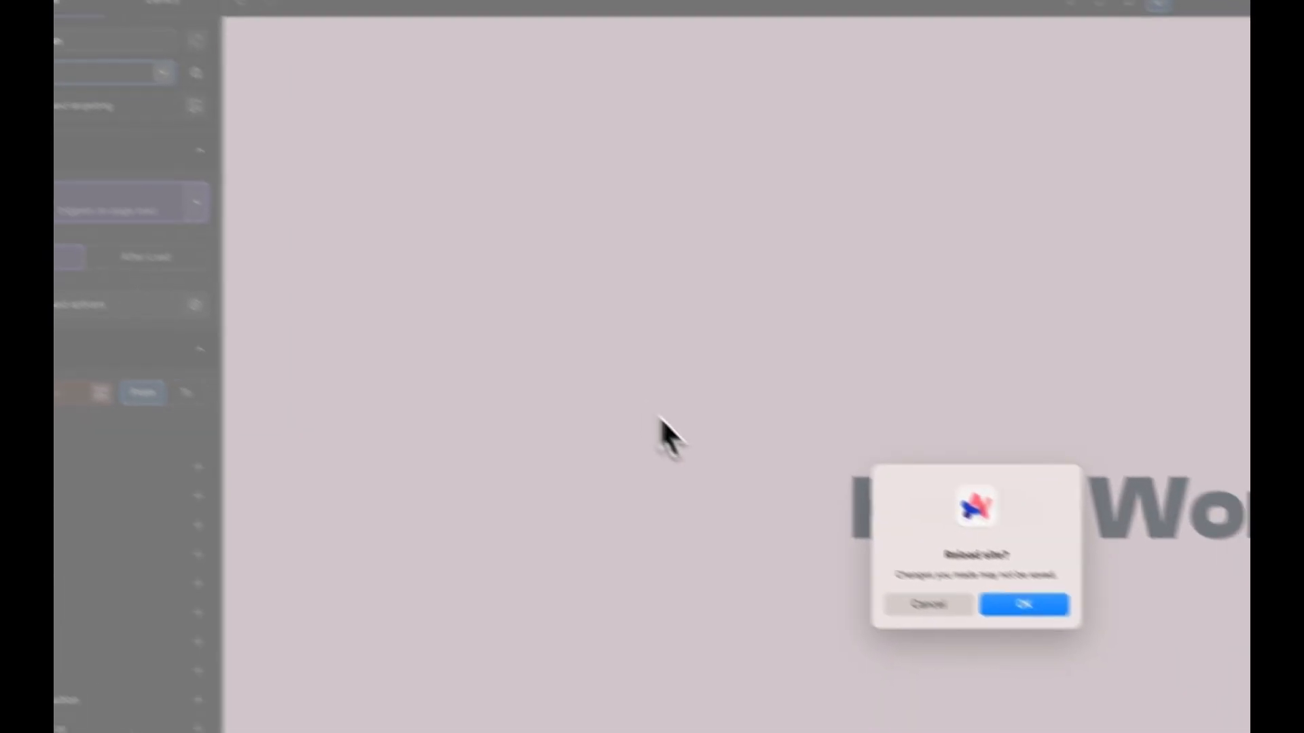
pyautogui.click(1217, 706)
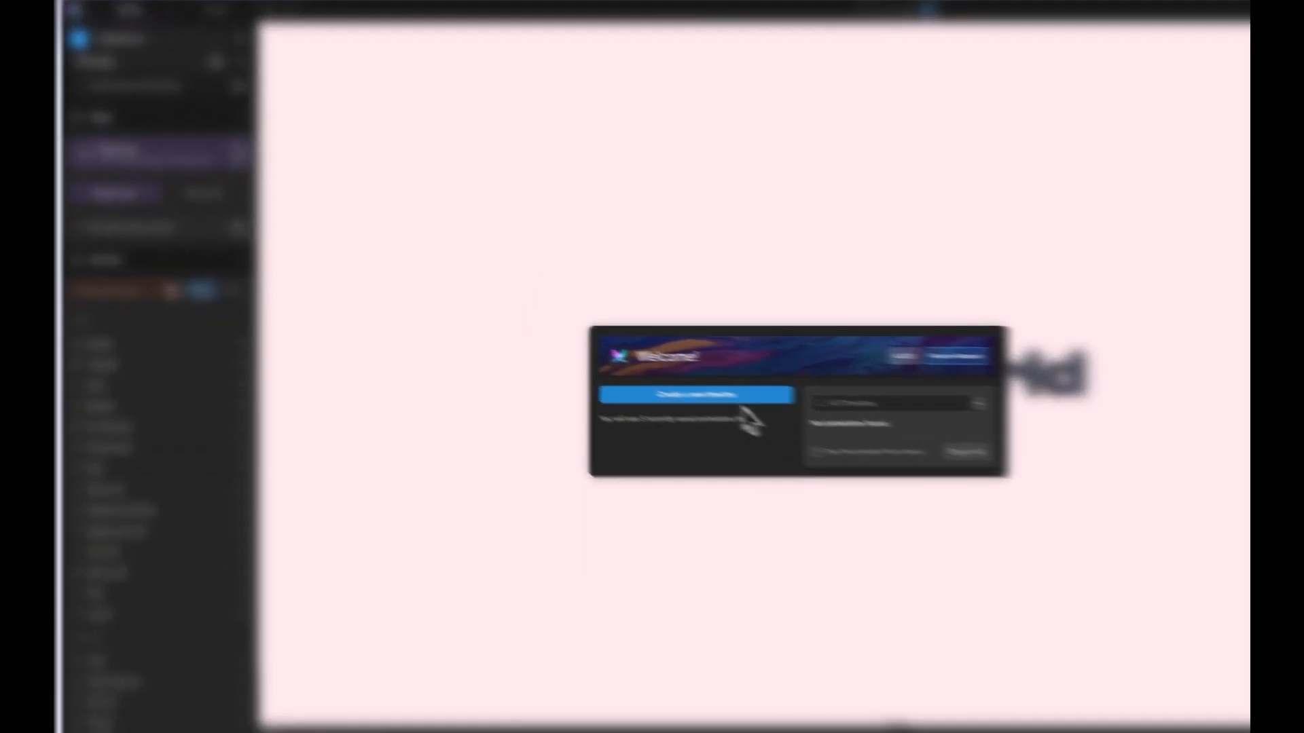
pyautogui.click(593, 362)
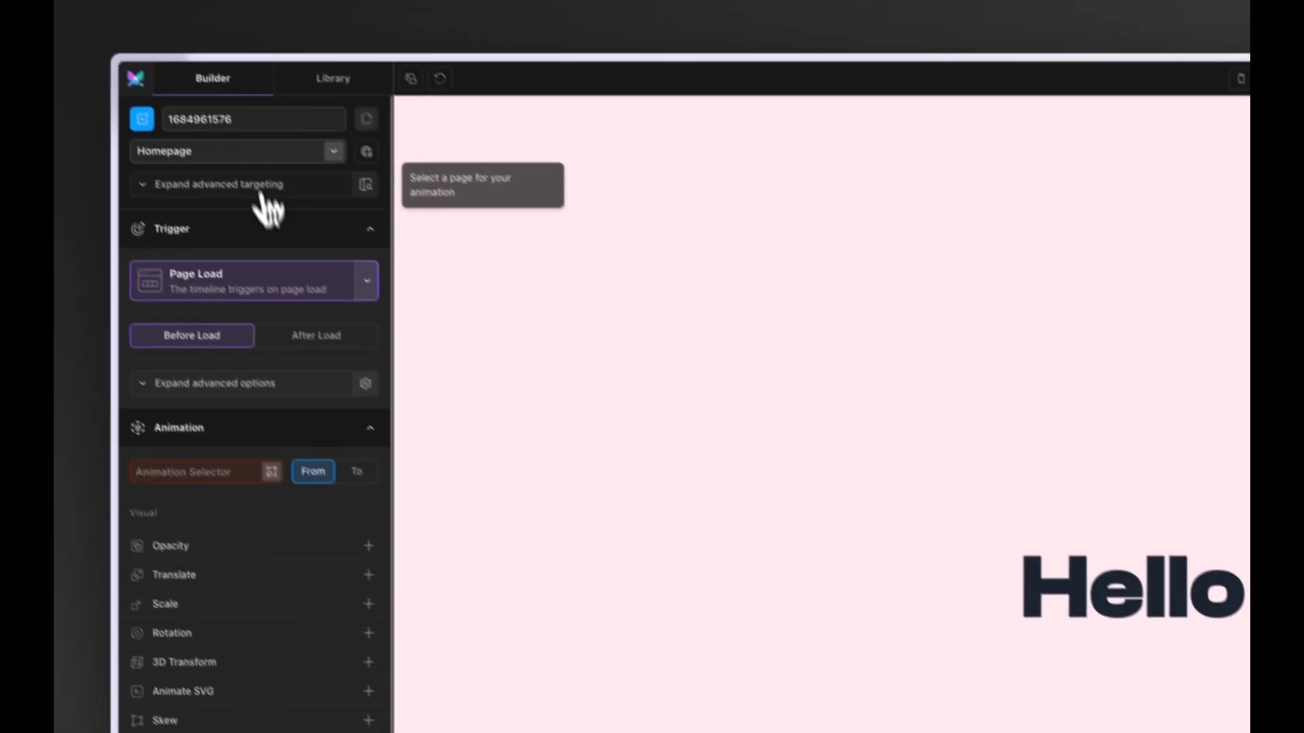
# Assign the timeline to the Shiny Button page and name it Shiny Button
pyautogui.click(264, 178)
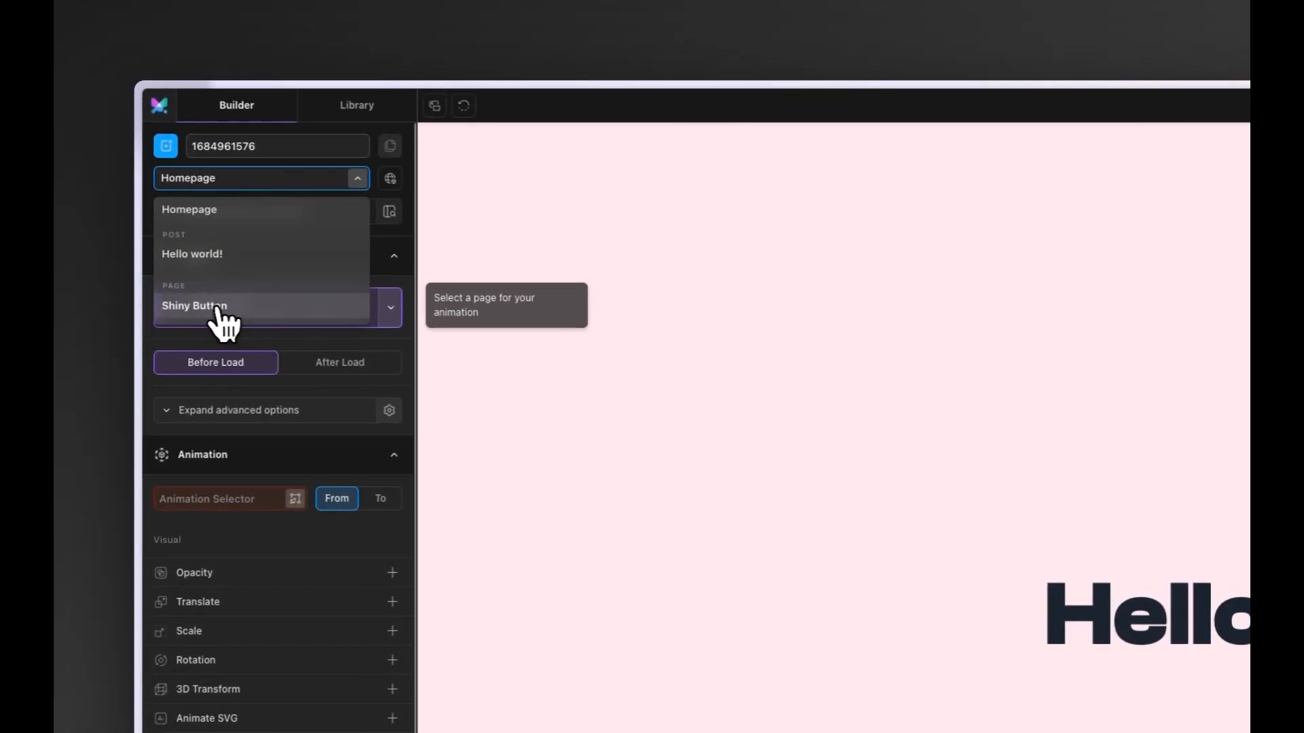
pyautogui.click(211, 309)
pyautogui.doubleClick(264, 145)
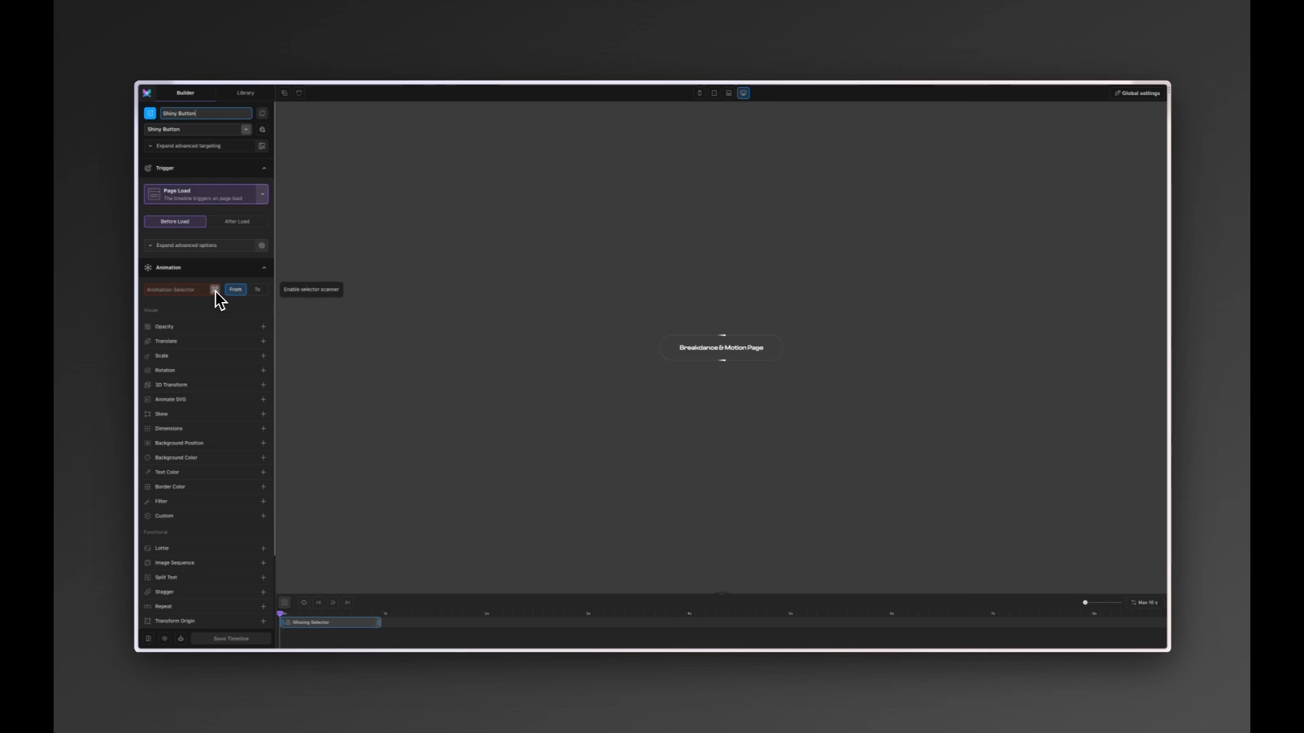
# Switch back to the Breakdance tab and add a new class button-bg to the Button BG Div
pyautogui.moveTo(139, 264)
pyautogui.click(173, 198)
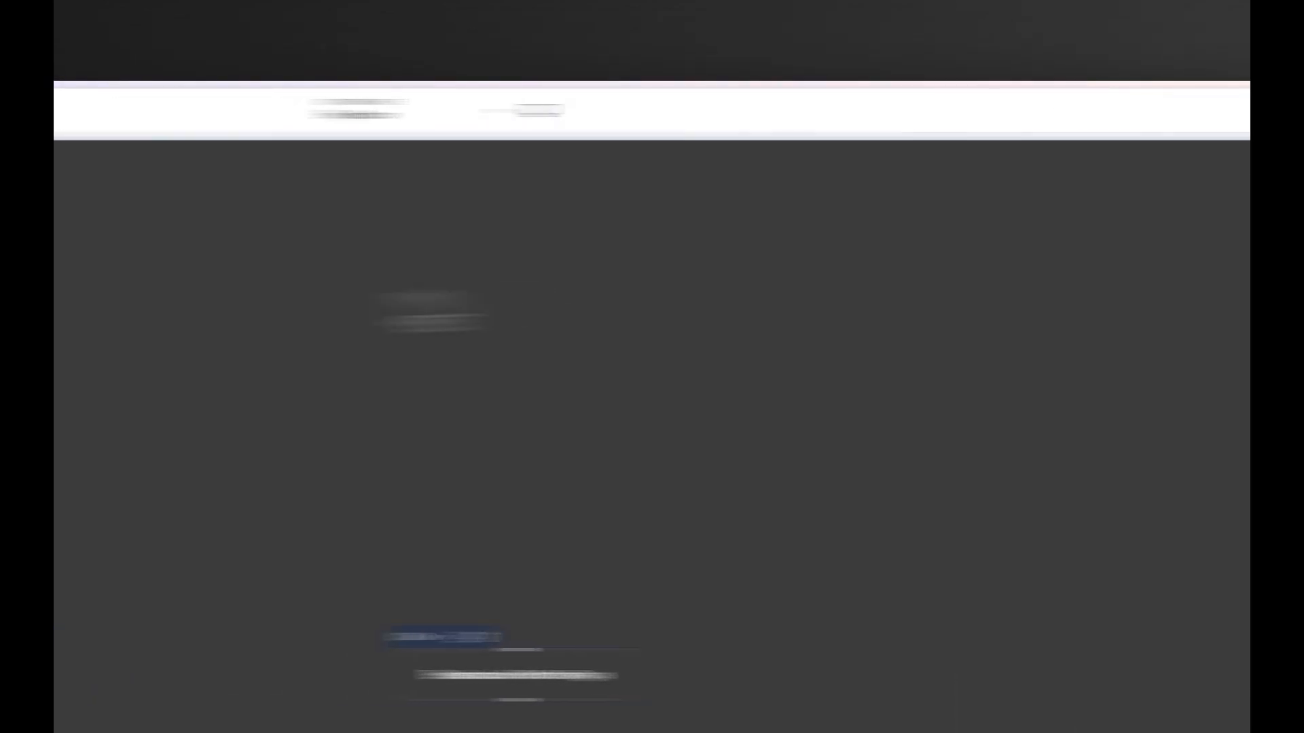
pyautogui.click(237, 209)
pyautogui.click(204, 256)
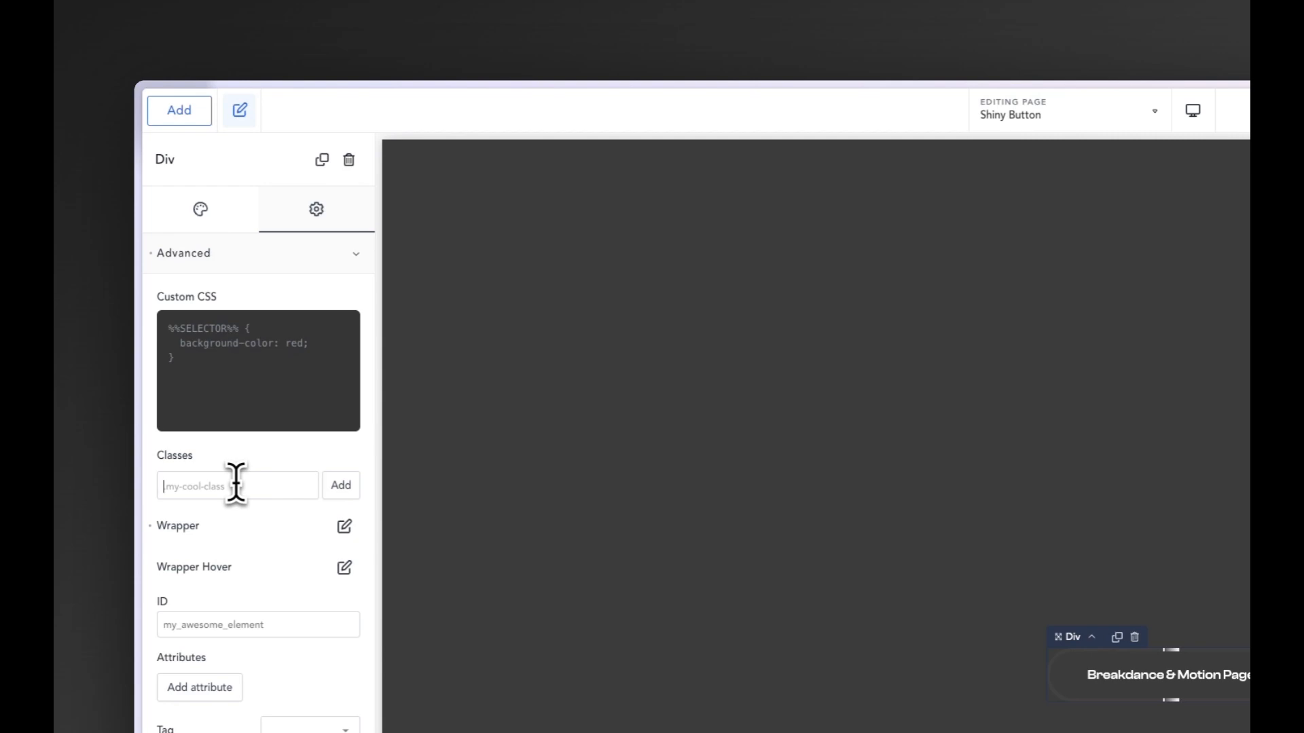
pyautogui.write('butt')
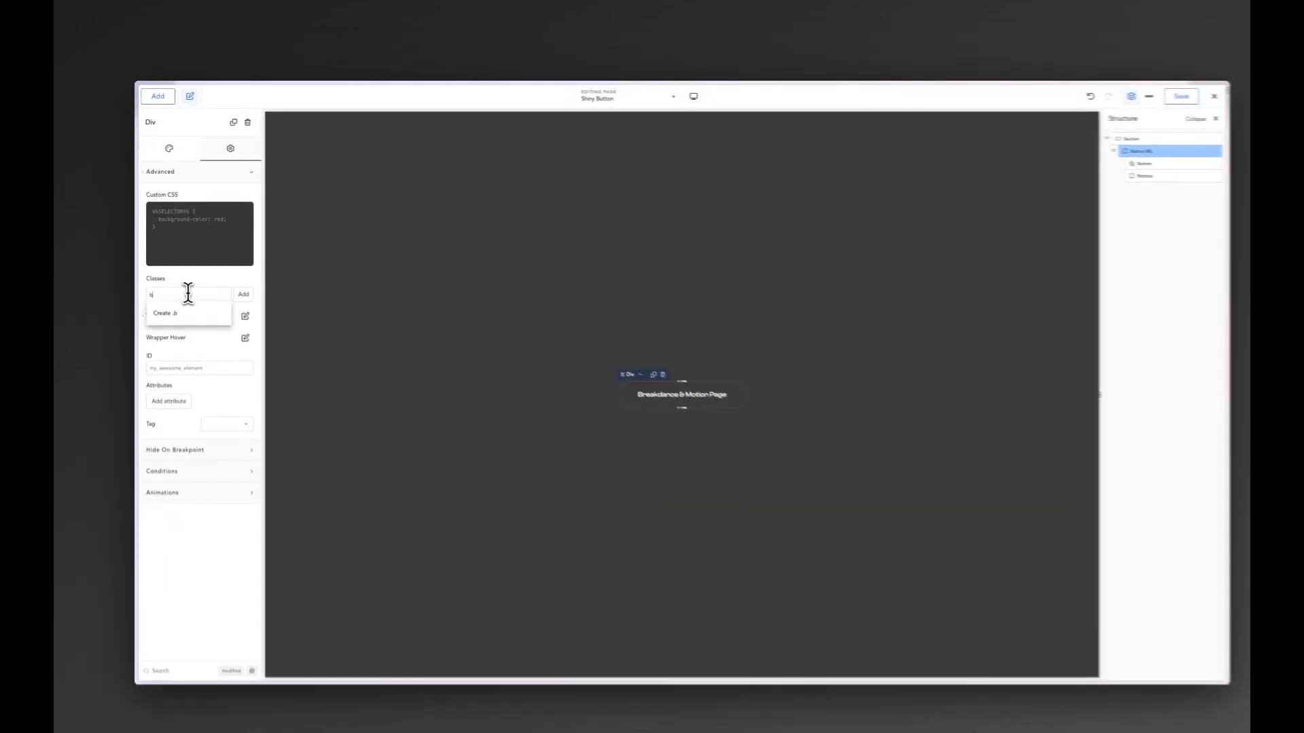
pyautogui.write('on-bg')
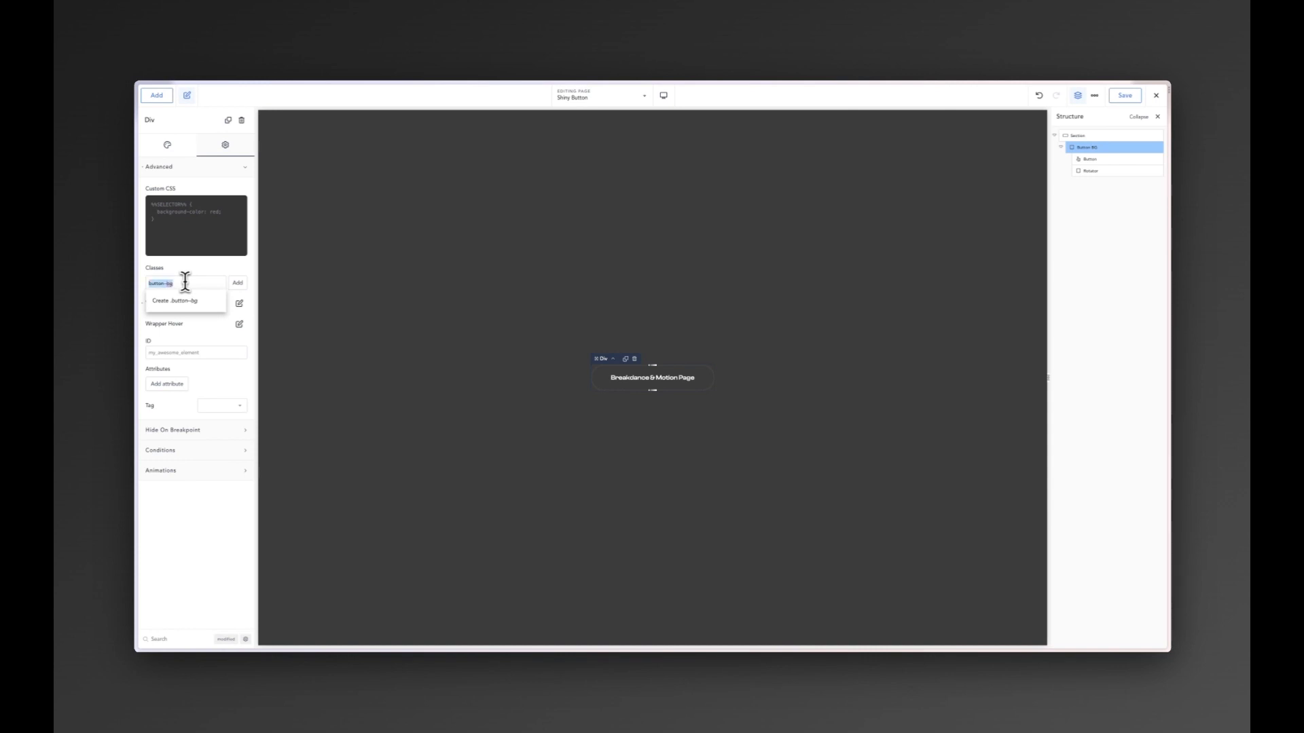
pyautogui.click(178, 301)
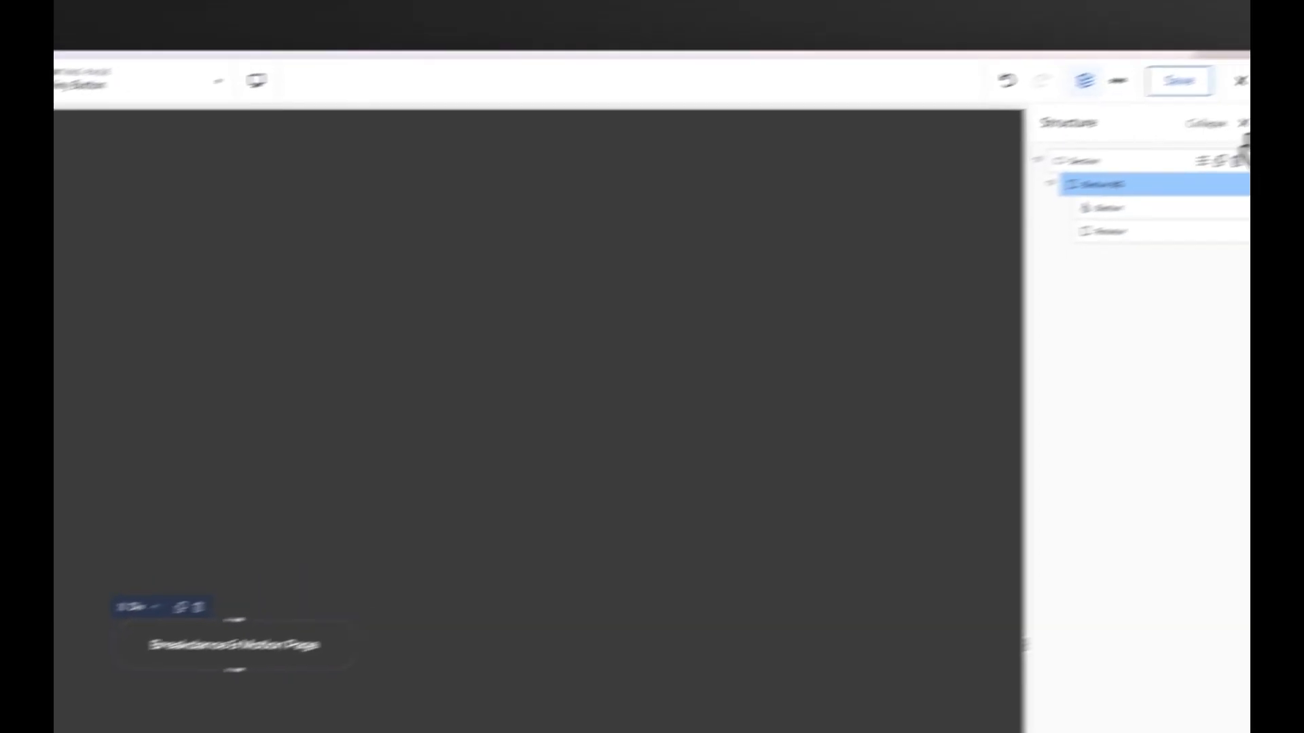
# Create the class button--main and assign it to the Button element
pyautogui.click(1148, 205)
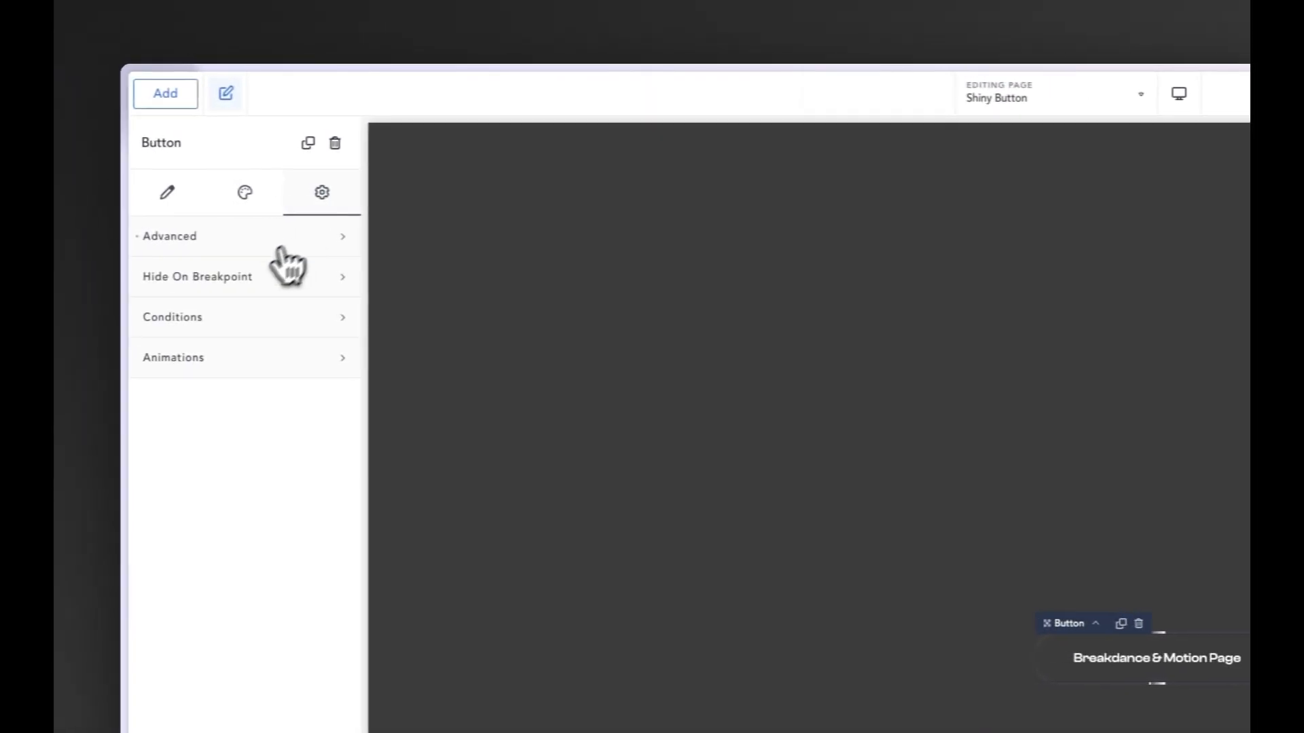
pyautogui.click(284, 246)
pyautogui.click(228, 470)
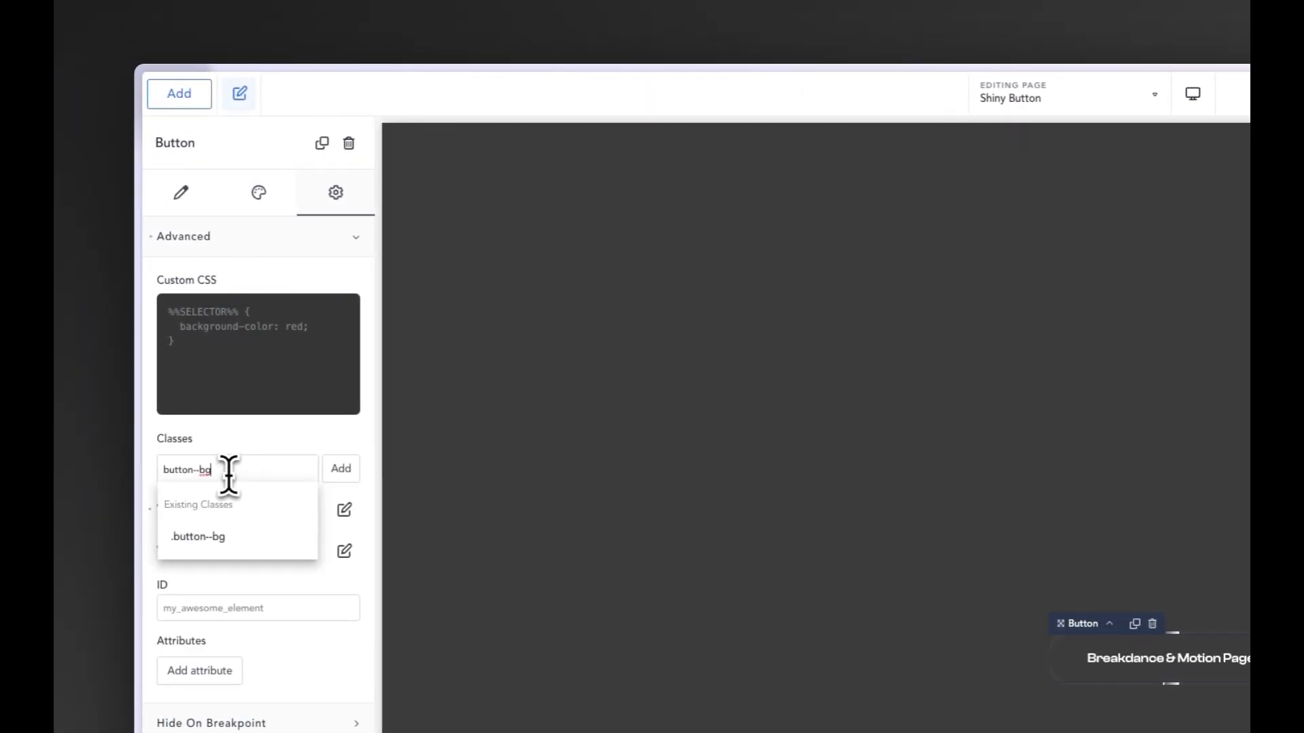
pyautogui.write('button--bg')
pyautogui.press('BackSpace')
pyautogui.press('BackSpace')
pyautogui.write('m')
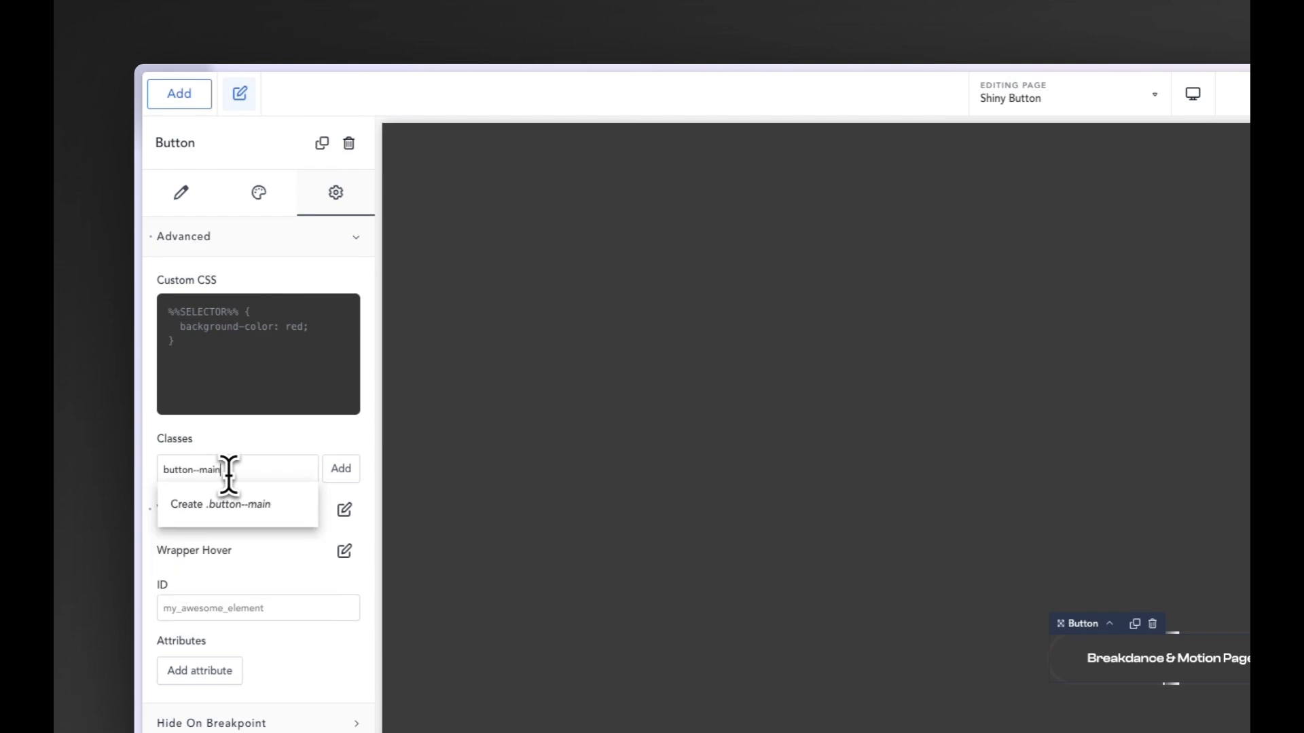
pyautogui.write('ain')
pyautogui.click(239, 504)
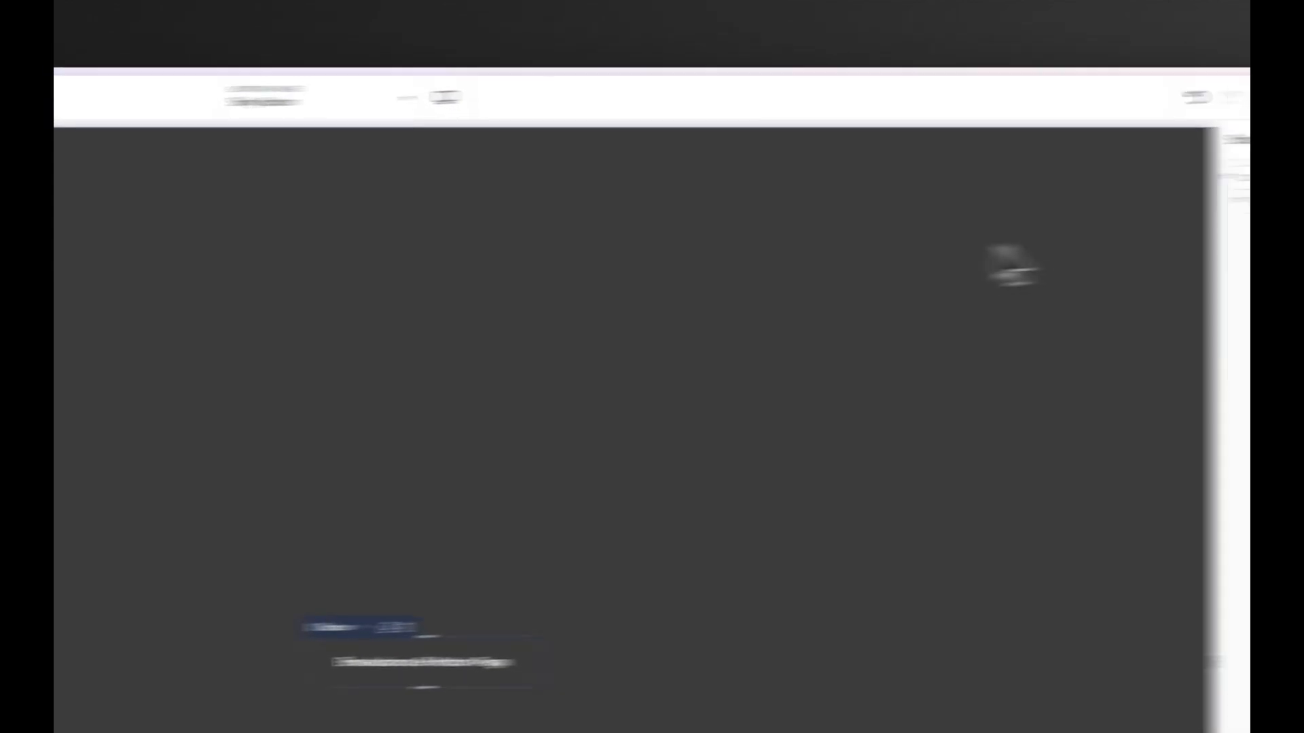
# Create the class button--rt and assign it to the Rotator Div
pyautogui.click(1058, 259)
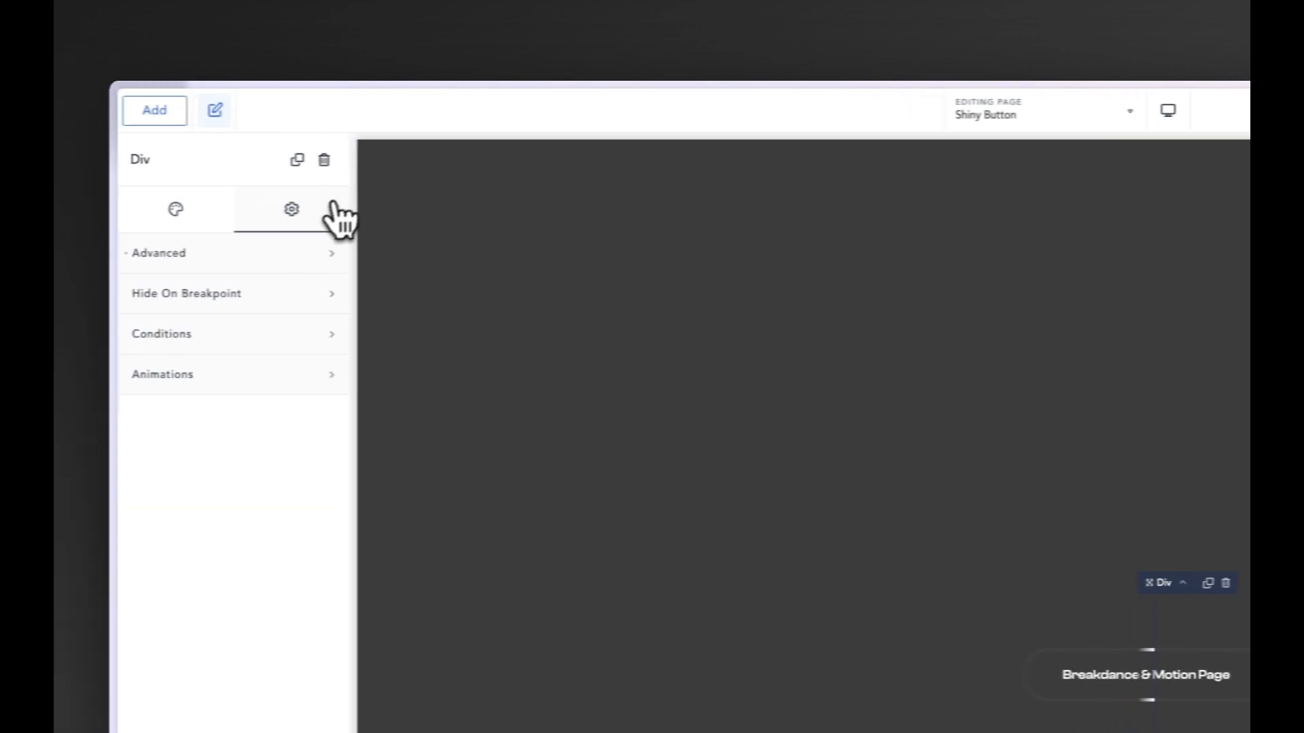
pyautogui.click(204, 487)
pyautogui.write('button--b')
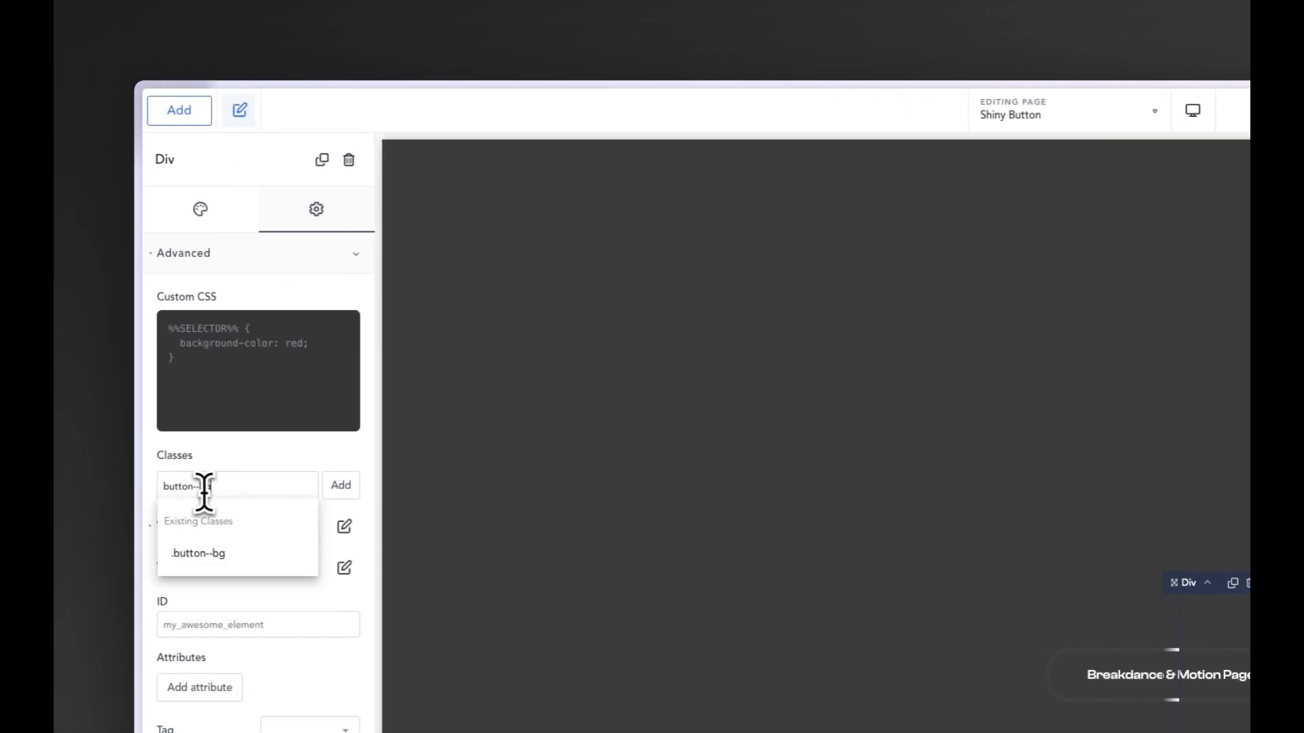
pyautogui.press('BackSpace')
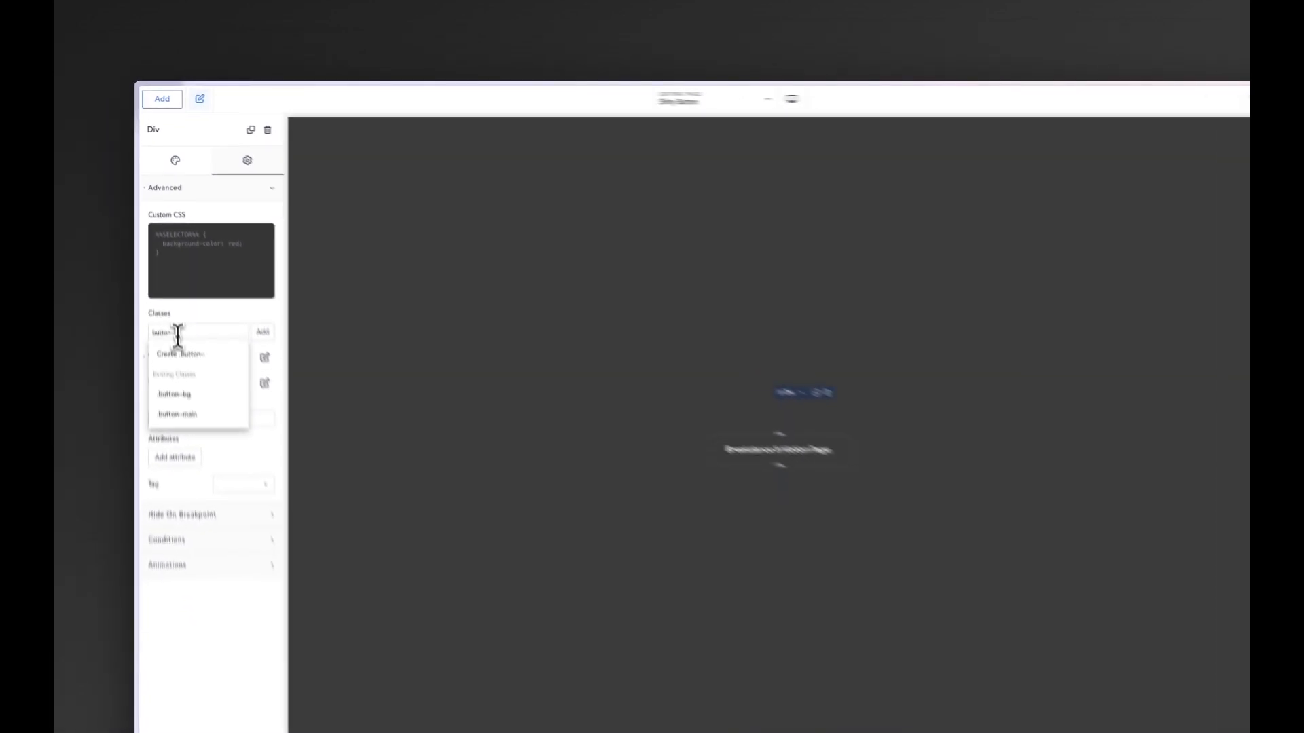
pyautogui.write('rt')
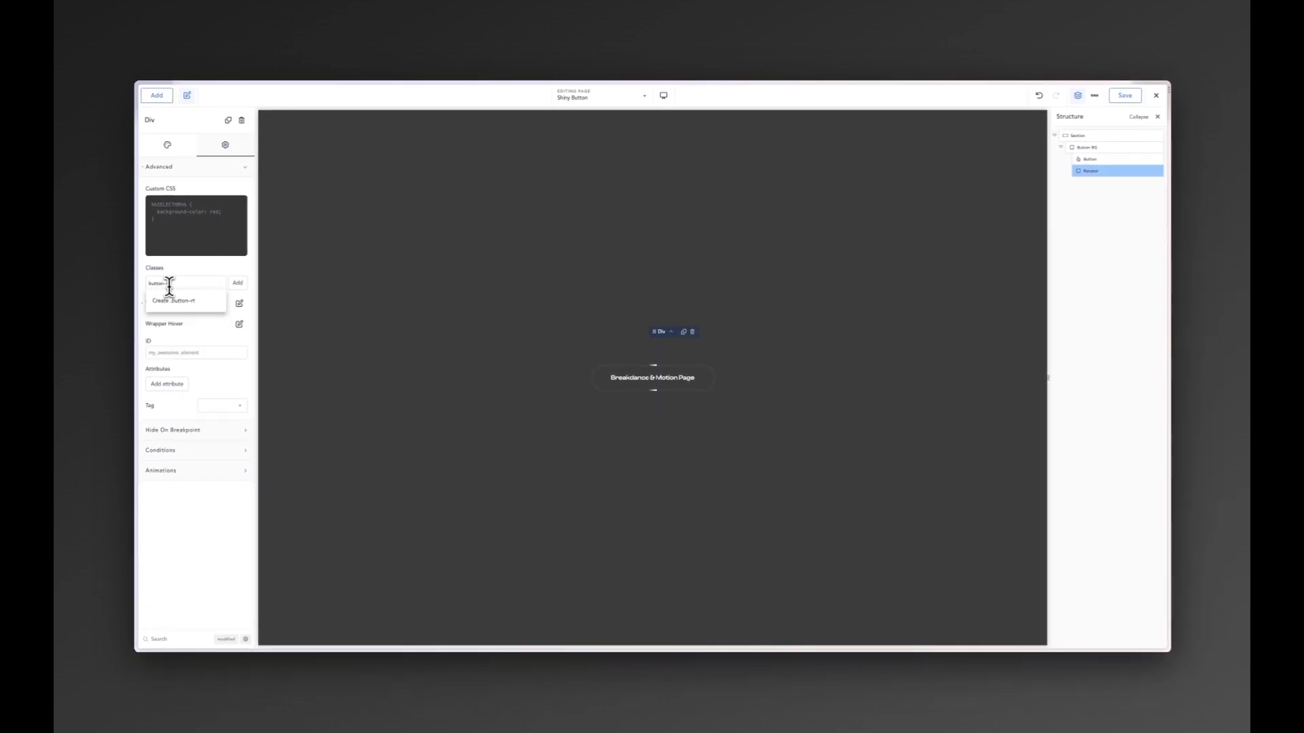
pyautogui.click(171, 300)
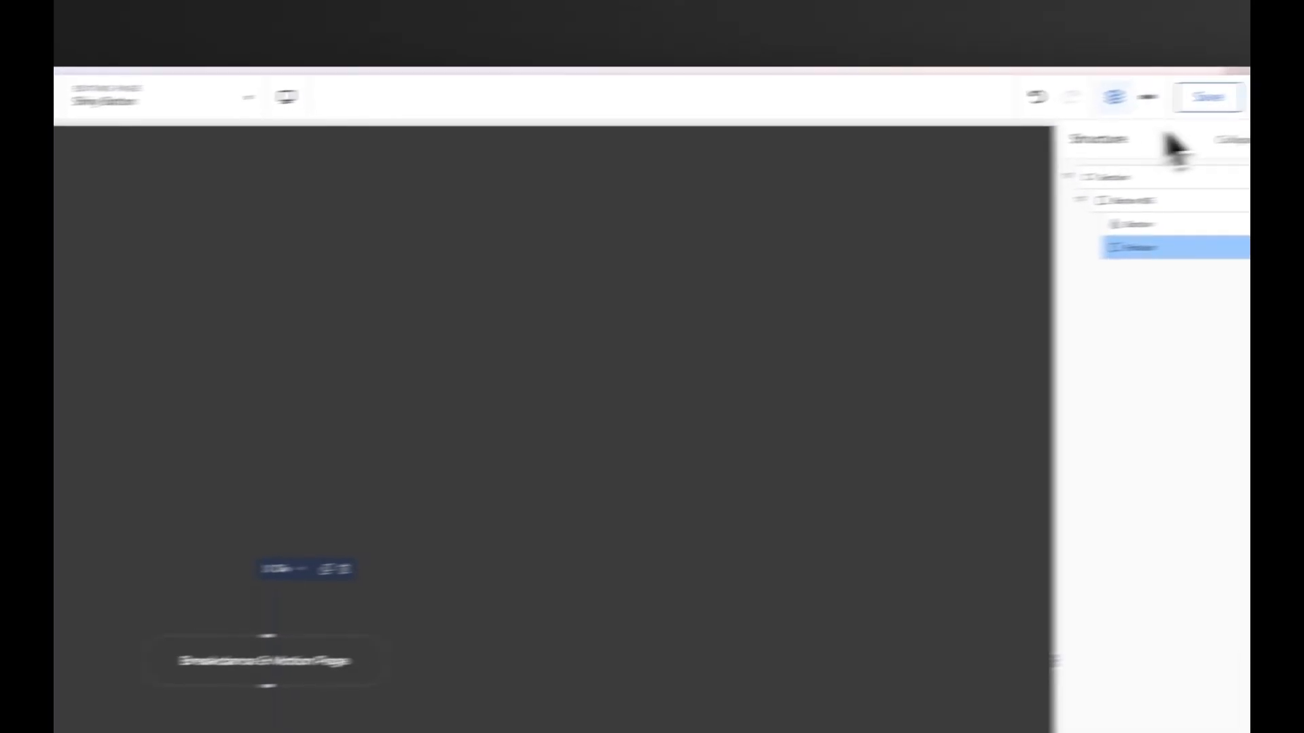
# Switch to the motion.page browser tab and pick the rotator's .button--rt class as the animation selector
pyautogui.moveTo(162, 328)
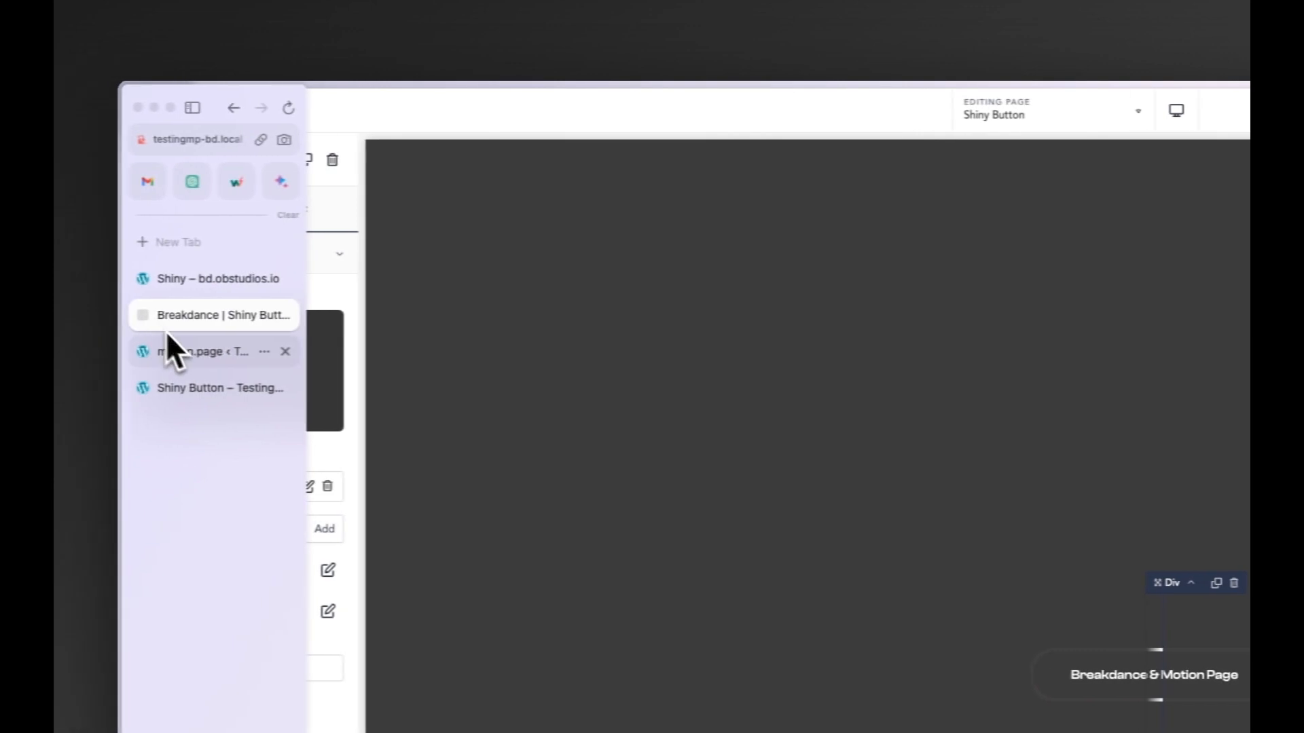
pyautogui.click(201, 355)
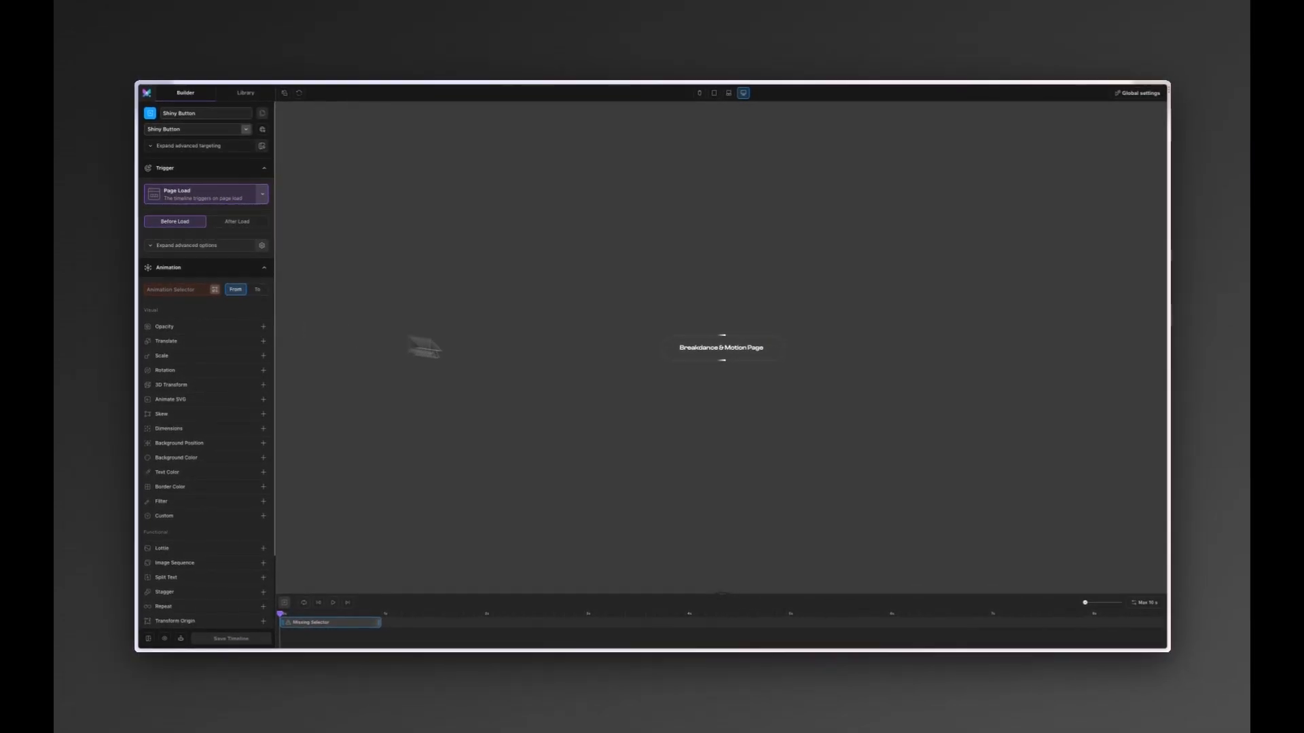
pyautogui.click(215, 289)
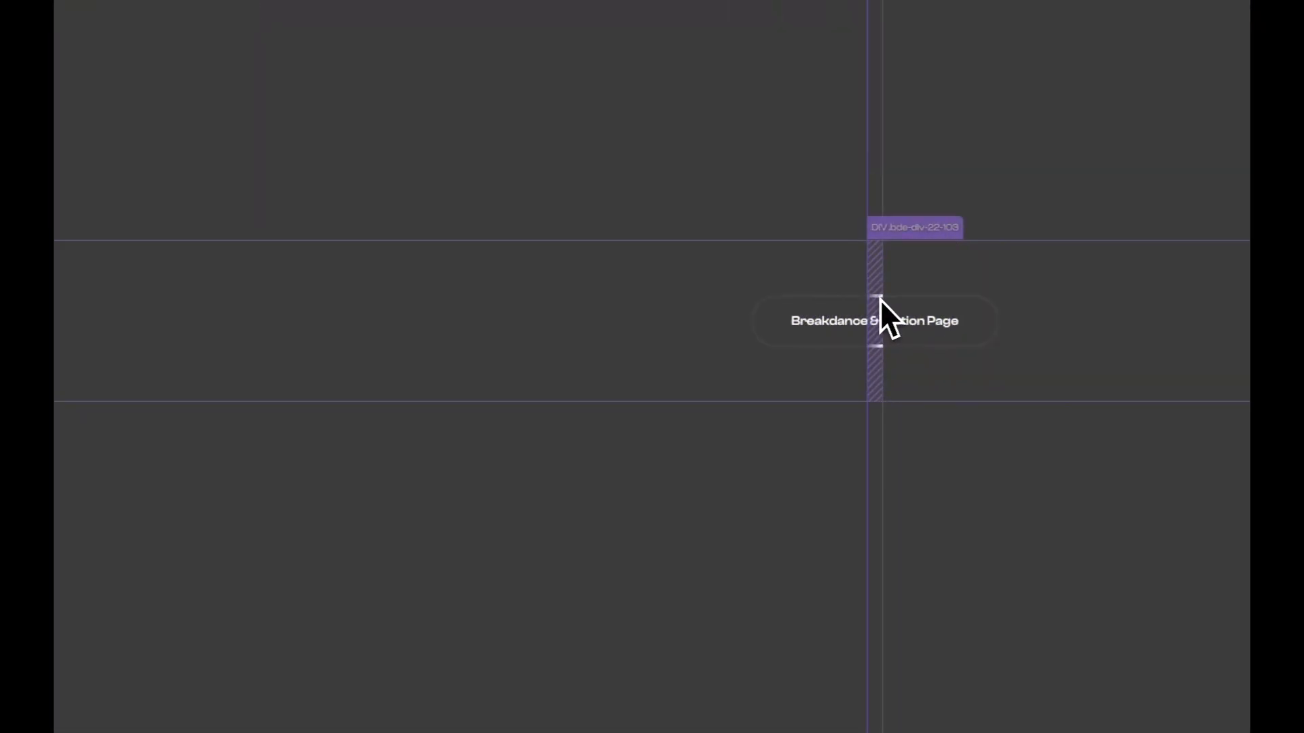
pyautogui.click(880, 300)
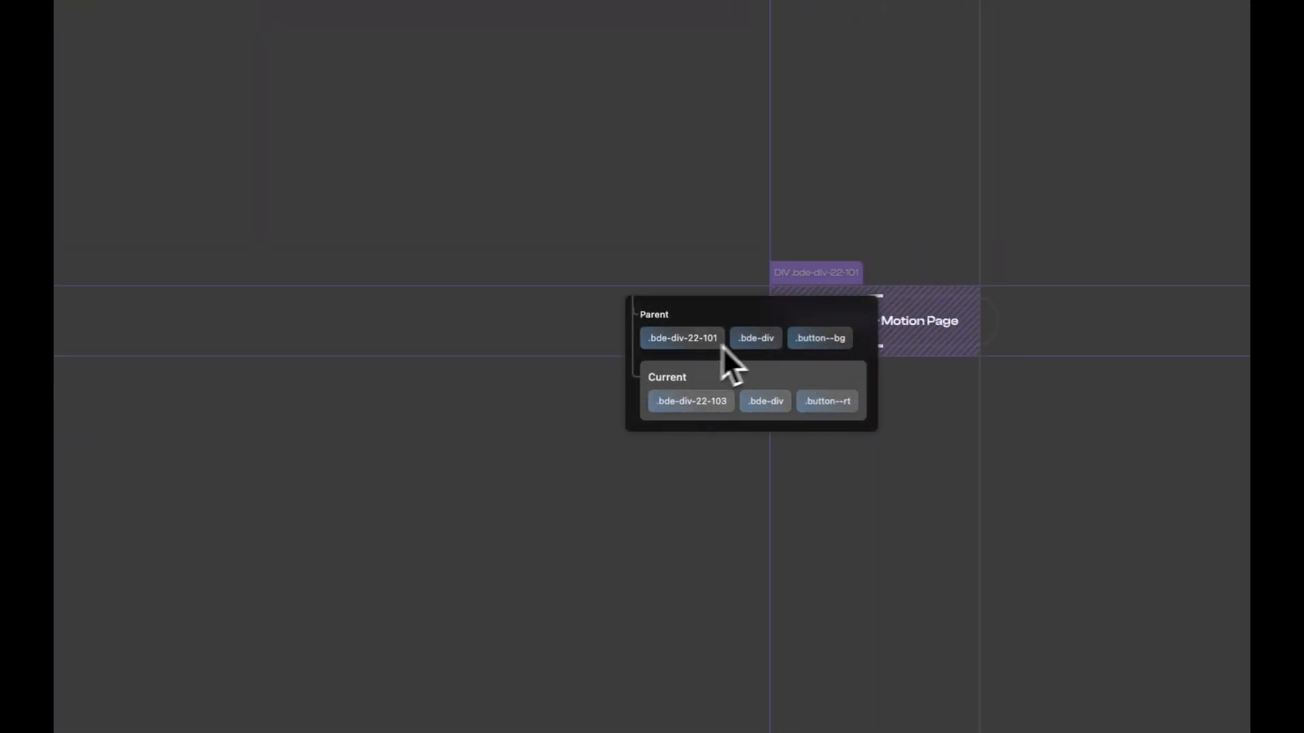
pyautogui.click(829, 406)
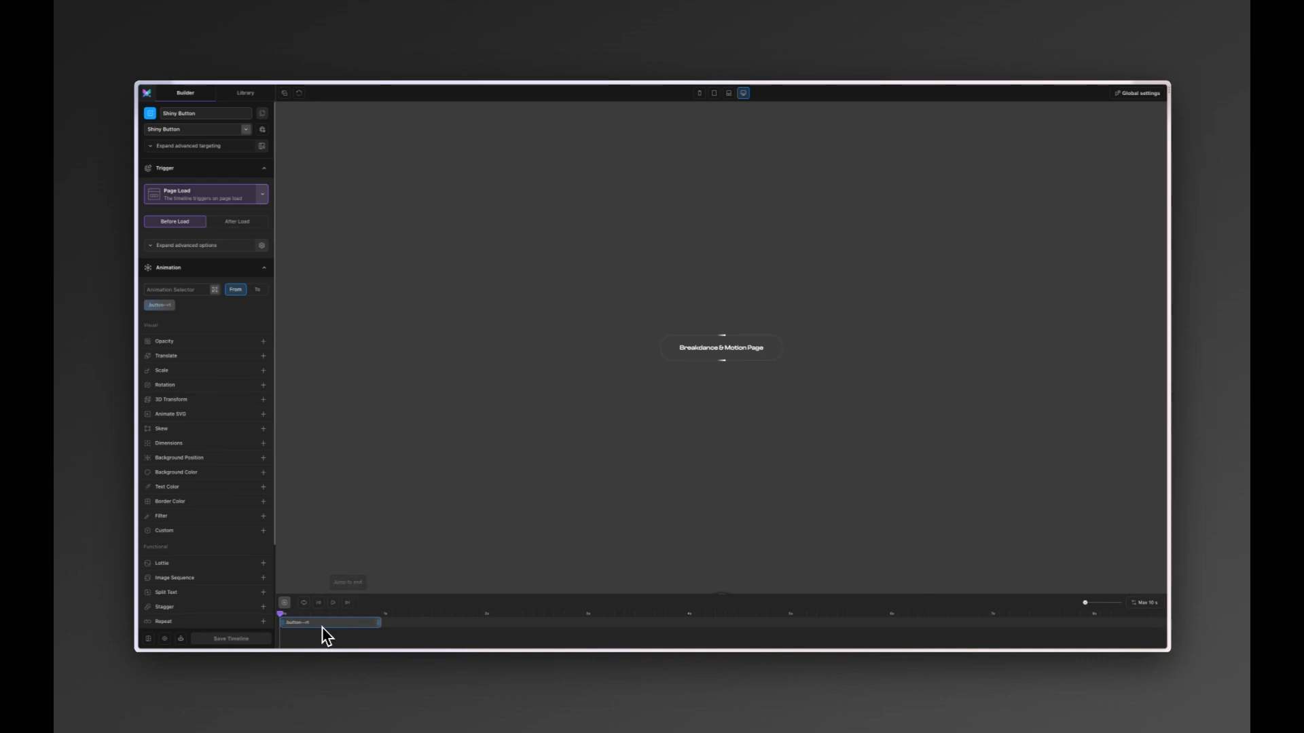
# Add a Translate property to the animation's From state with Y set to -50%
pyautogui.click(198, 357)
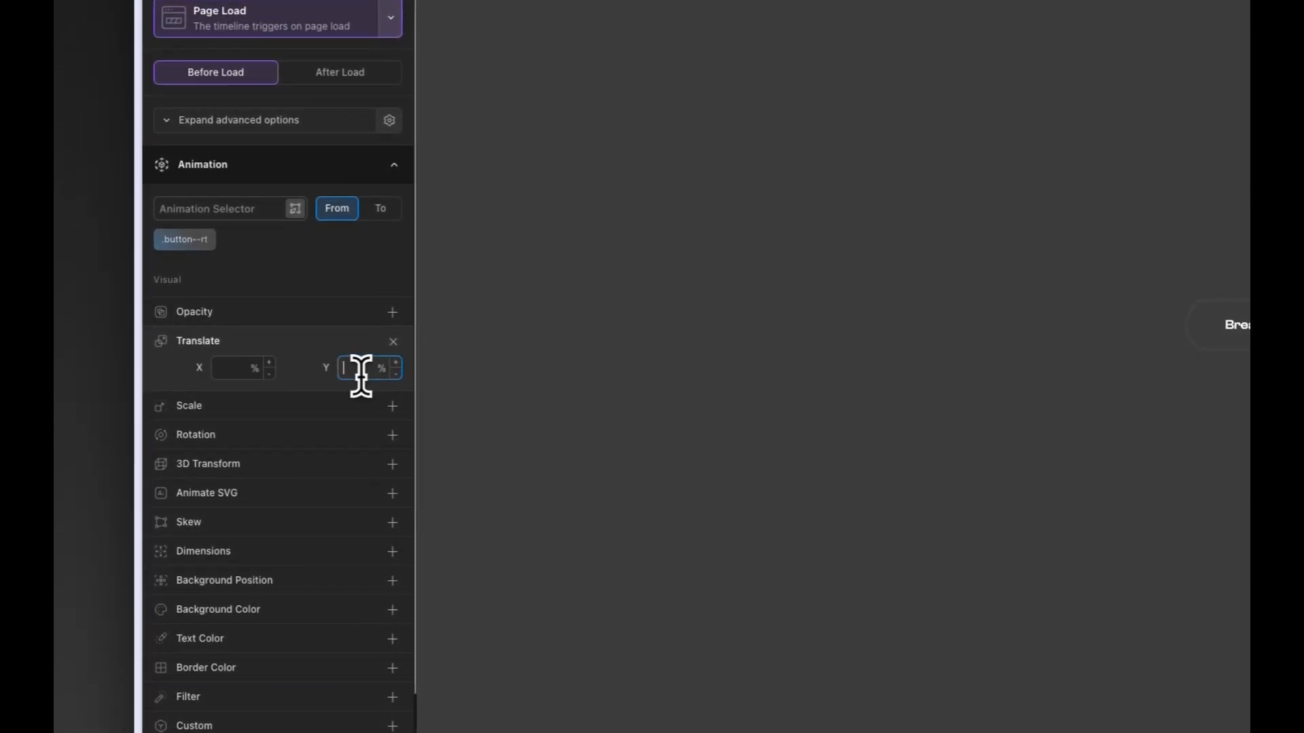
pyautogui.write('50')
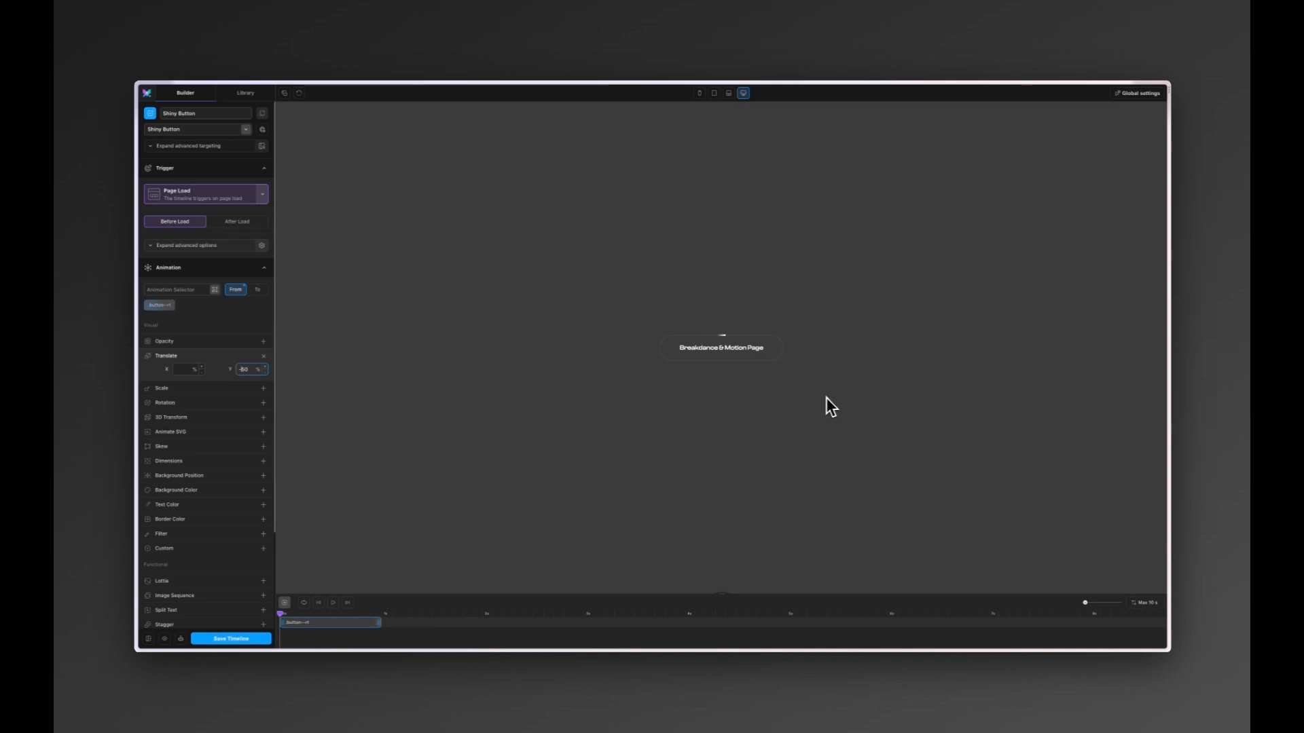
pyautogui.press('super+a')
pyautogui.click(258, 290)
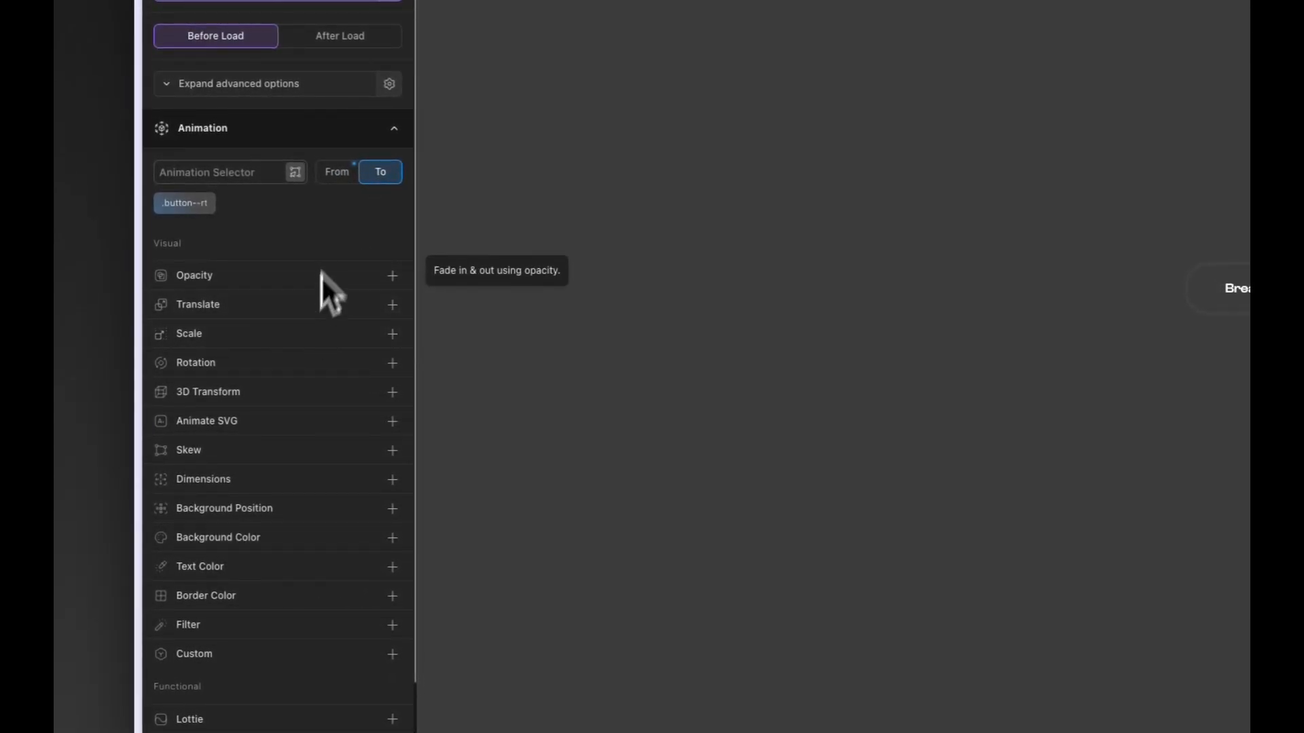
pyautogui.click(326, 197)
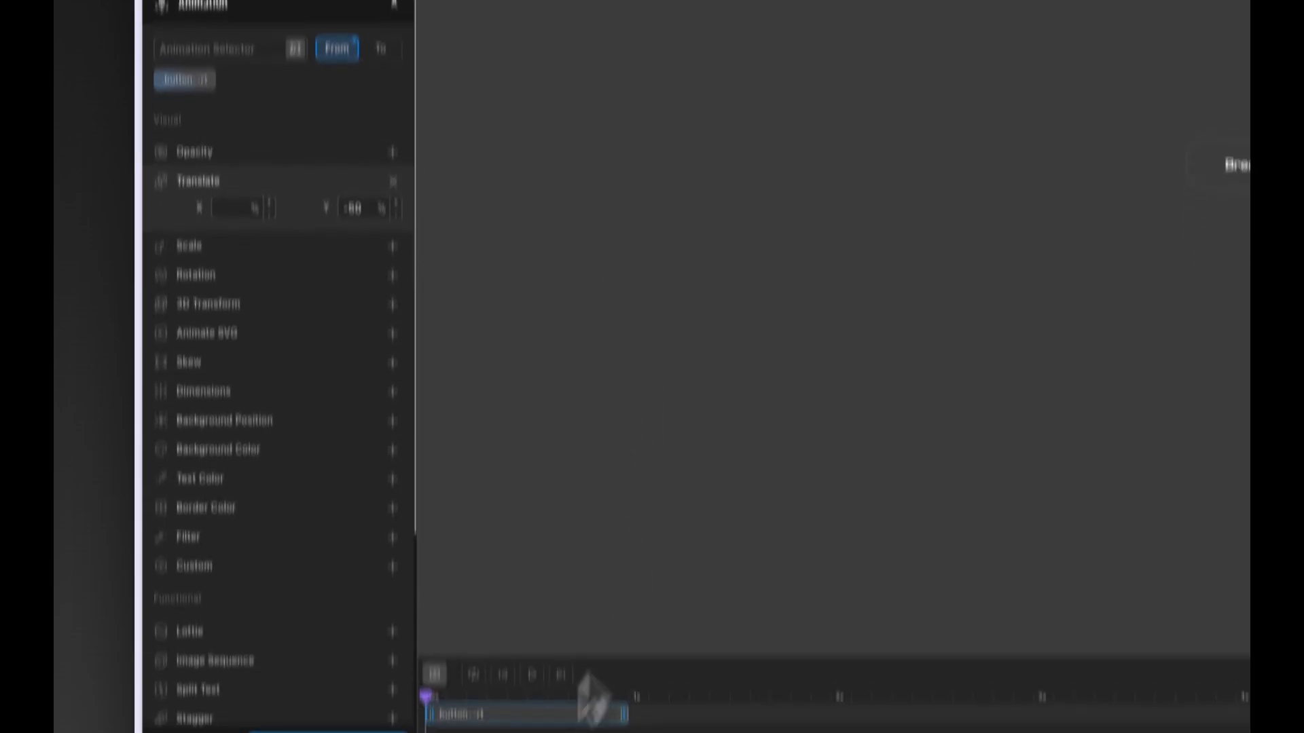
# Save the timeline and switch to the animation's To properties
pyautogui.click(367, 635)
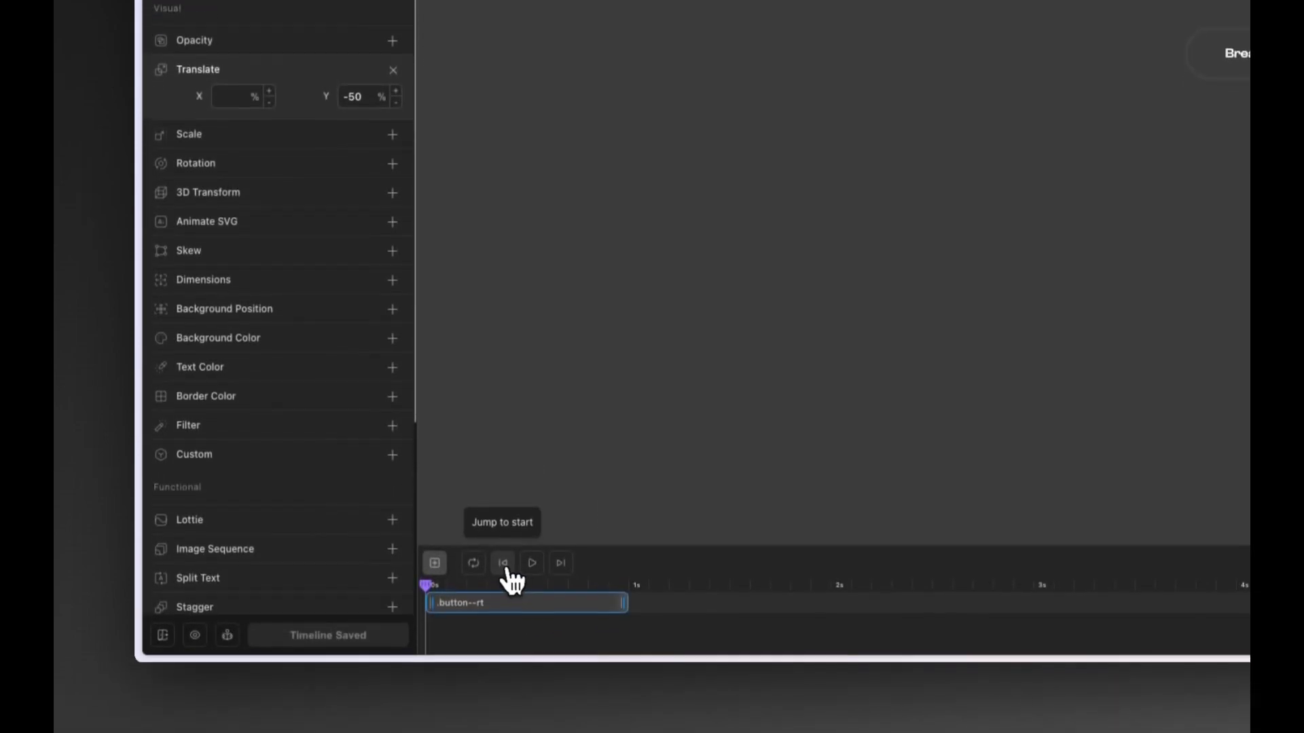
pyautogui.click(439, 582)
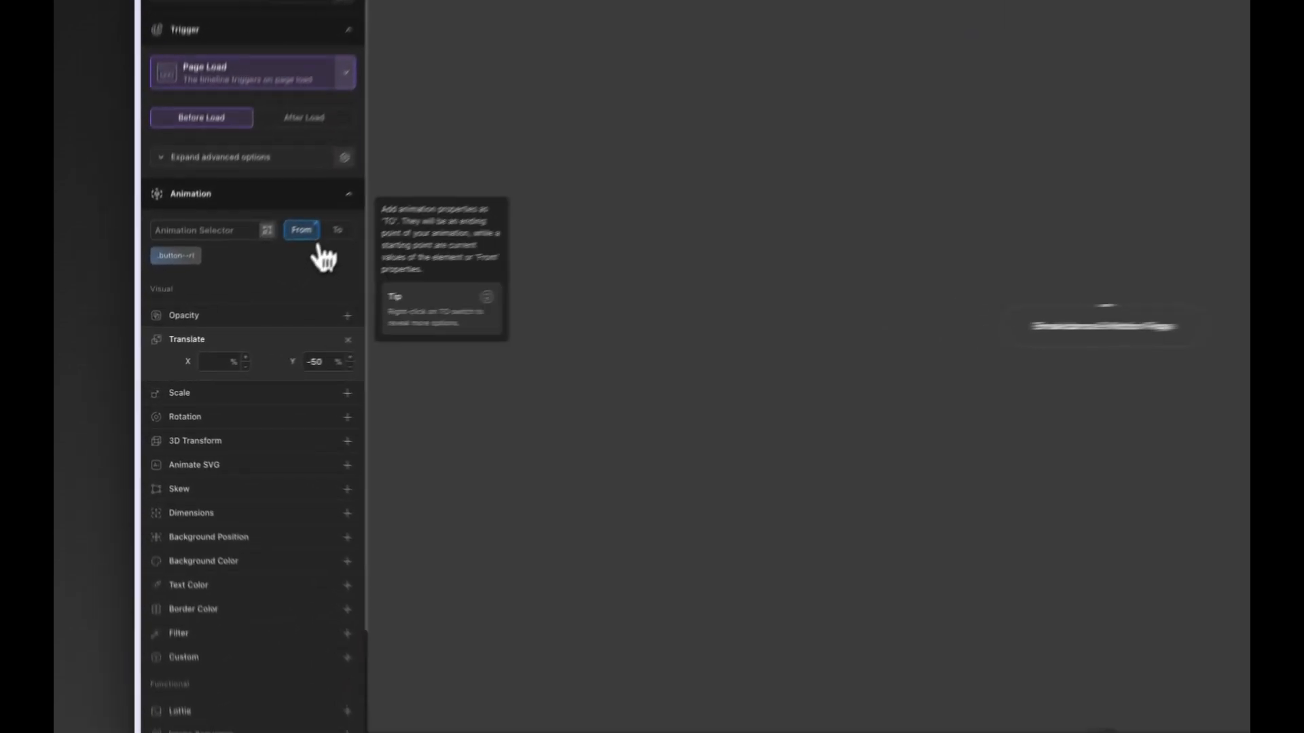
pyautogui.click(337, 230)
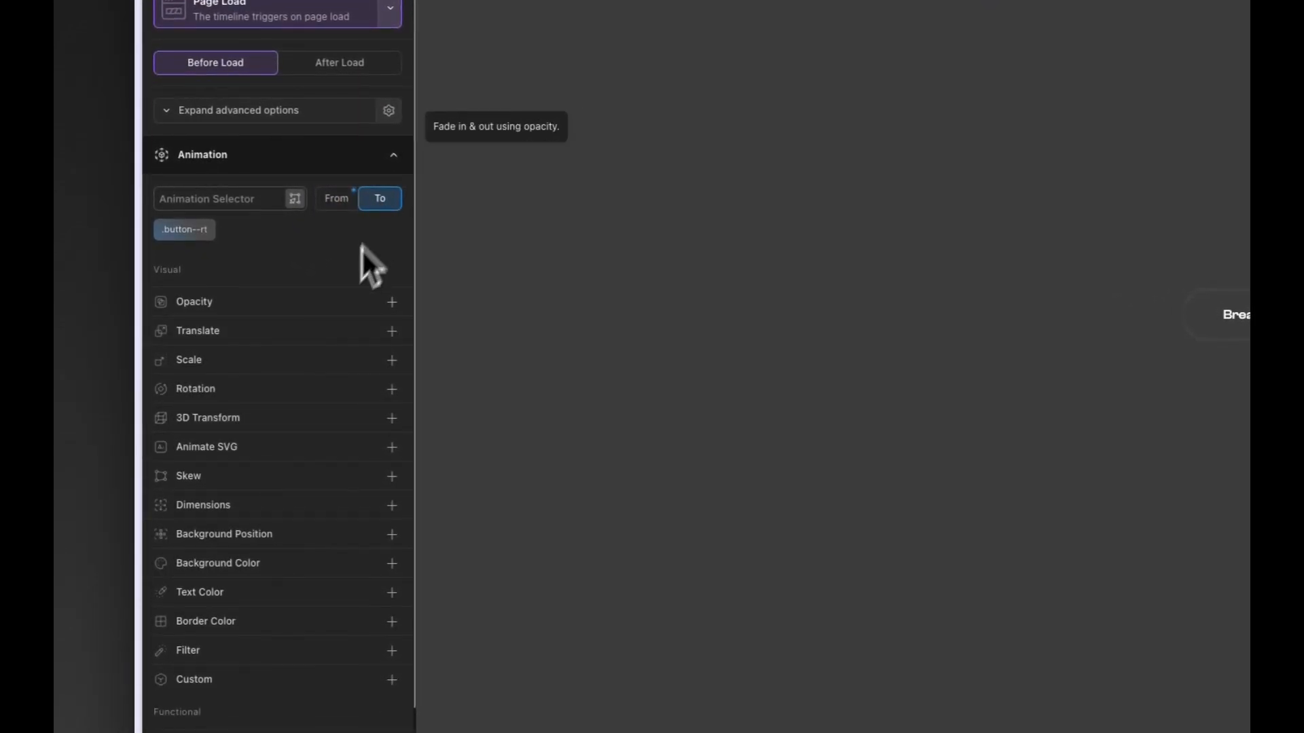
pyautogui.click(271, 388)
pyautogui.click(362, 415)
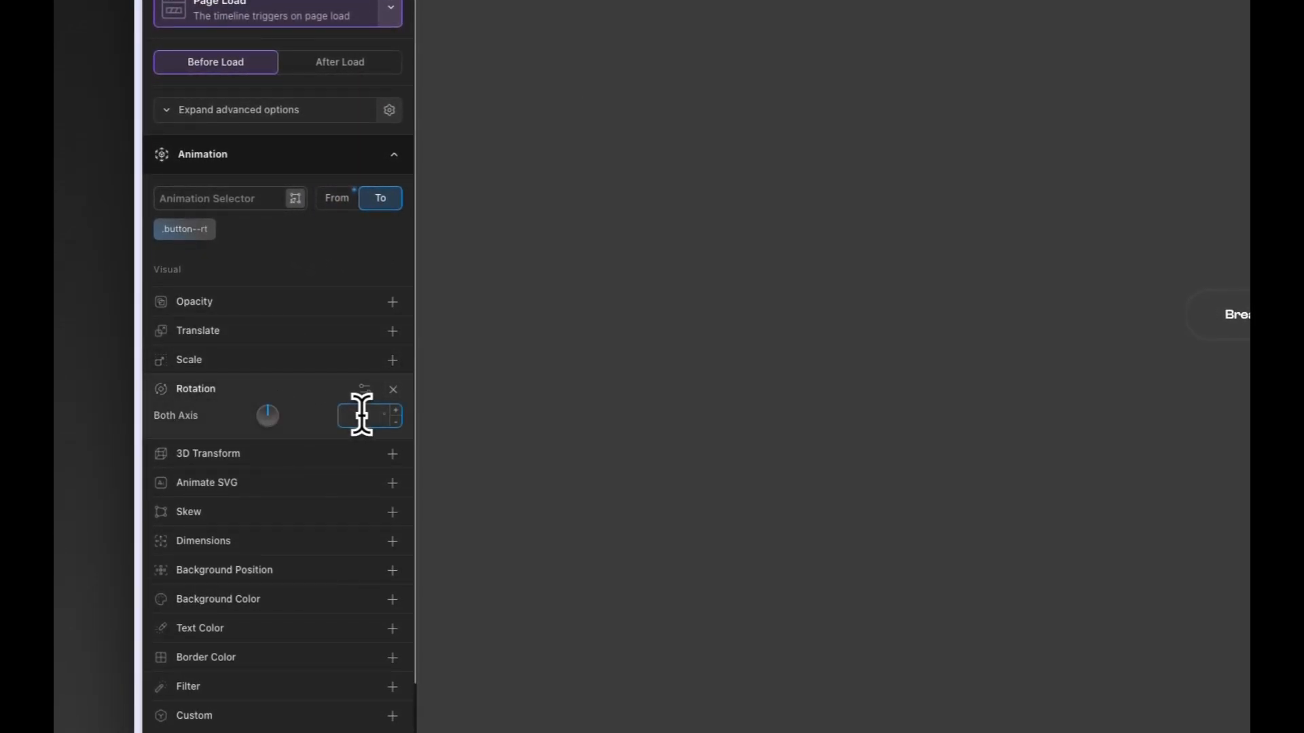
pyautogui.click(393, 389)
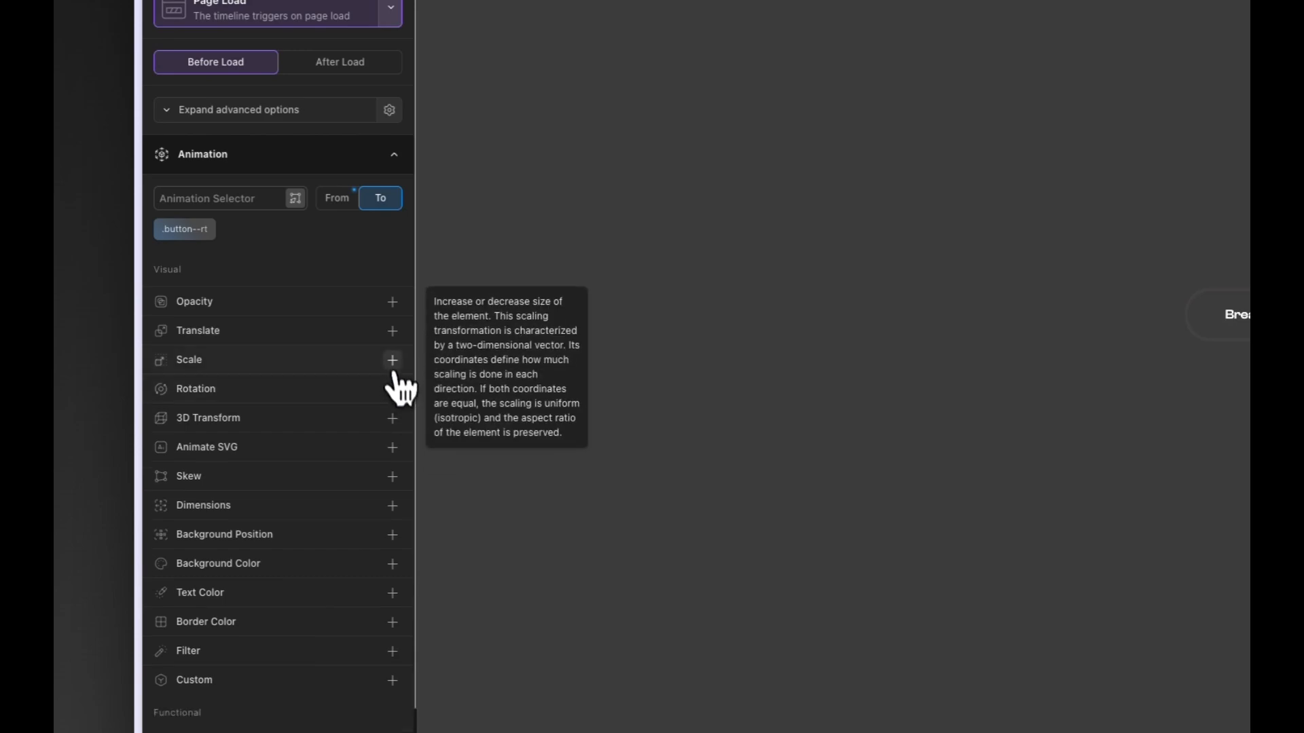
# Set the To translation to -50% on Y, then save the timeline and preview it
pyautogui.click(367, 333)
pyautogui.click(362, 360)
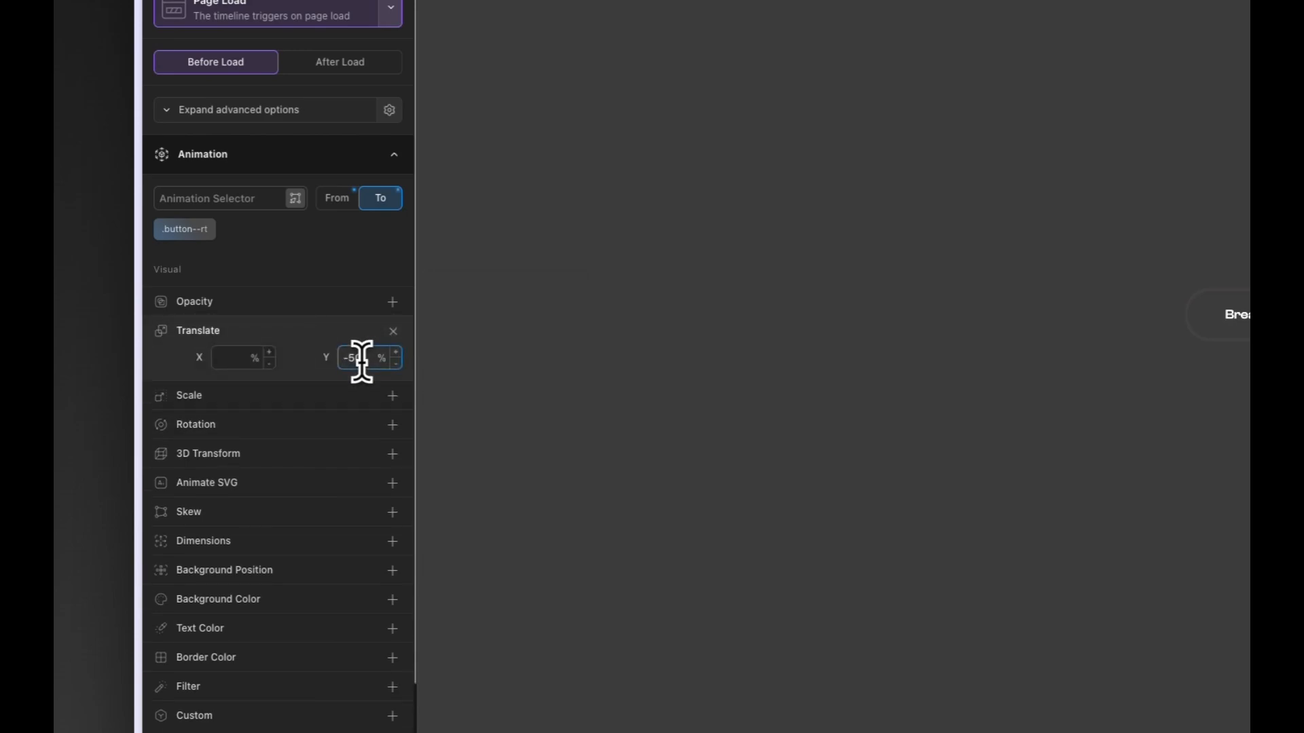
pyautogui.click(349, 639)
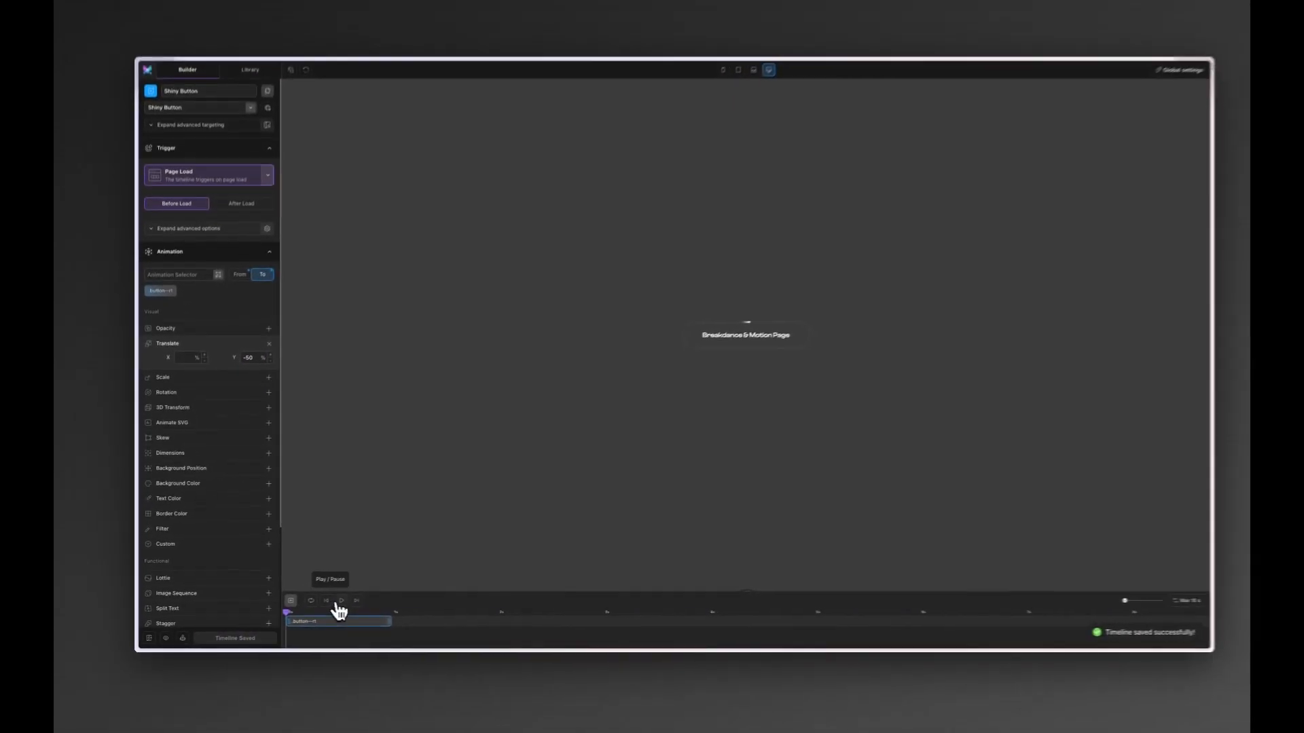
pyautogui.click(339, 602)
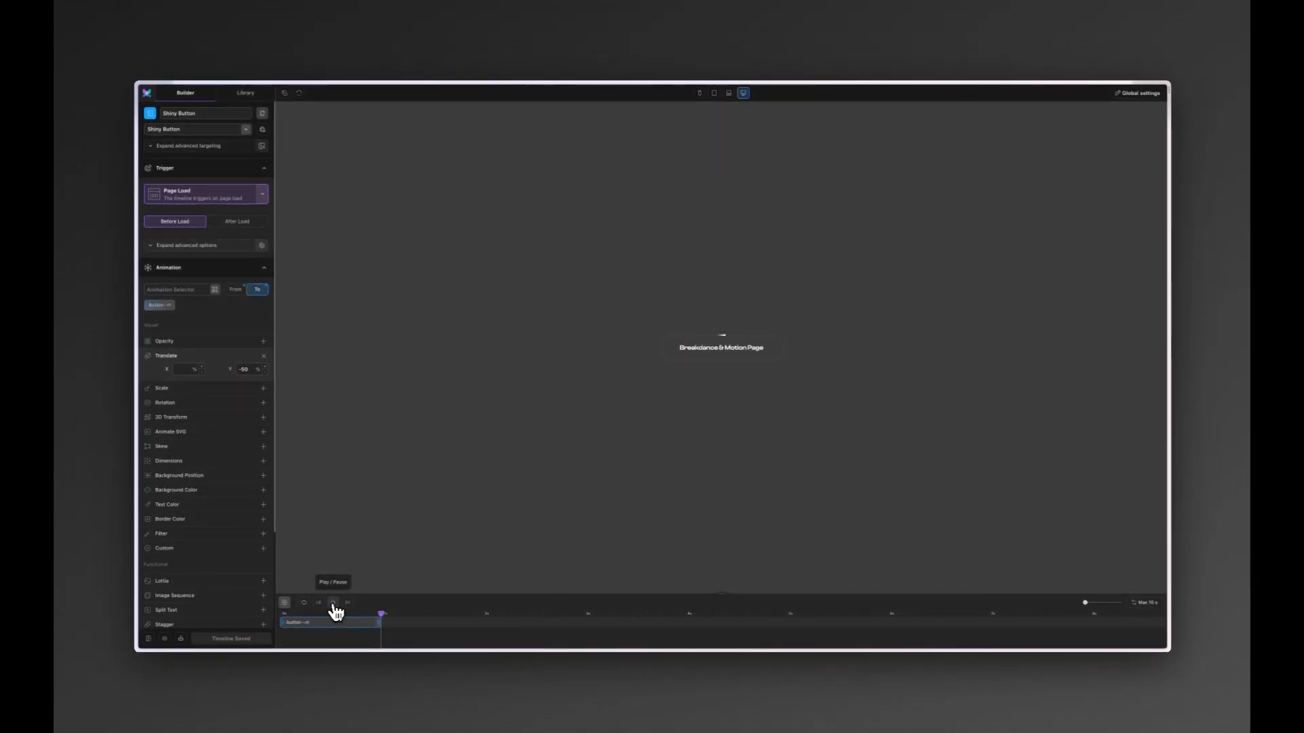
pyautogui.click(319, 603)
# Add a To rotation of 360° on both axes, then save the timeline and play it
pyautogui.moveTo(222, 352)
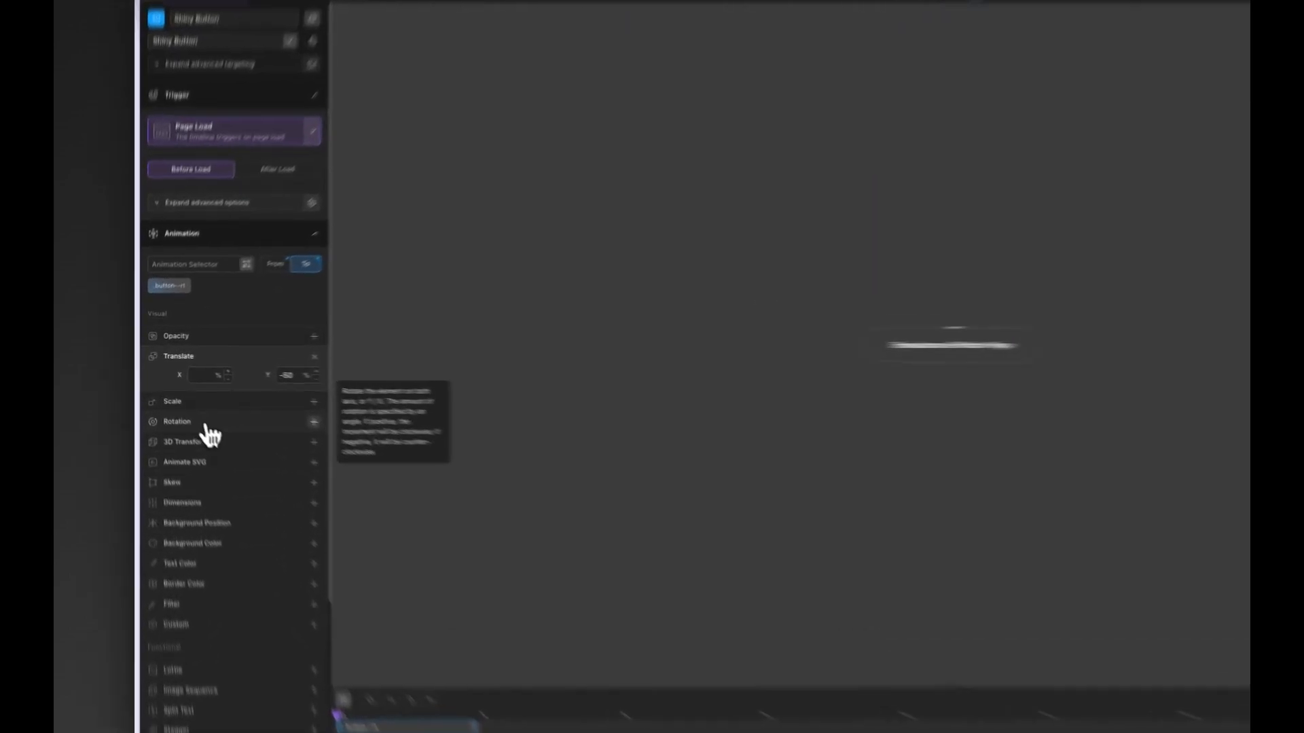
pyautogui.click(192, 403)
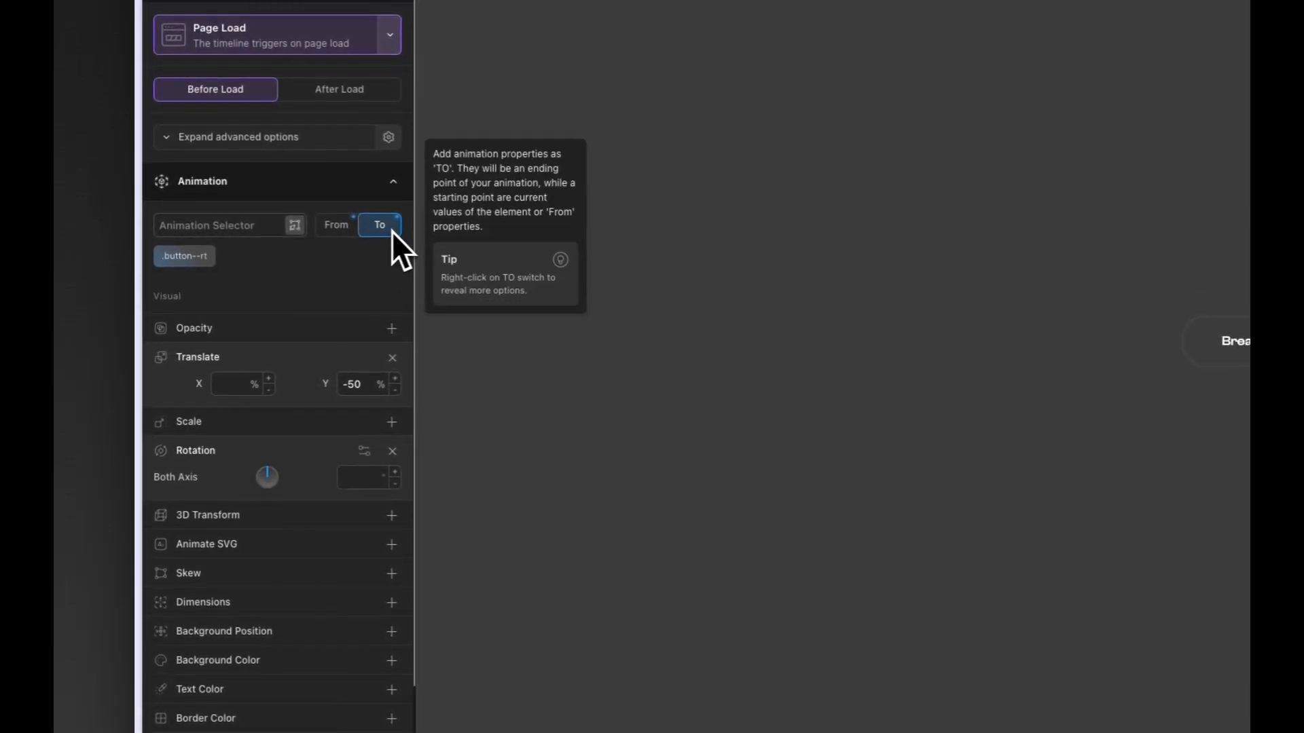
pyautogui.click(356, 477)
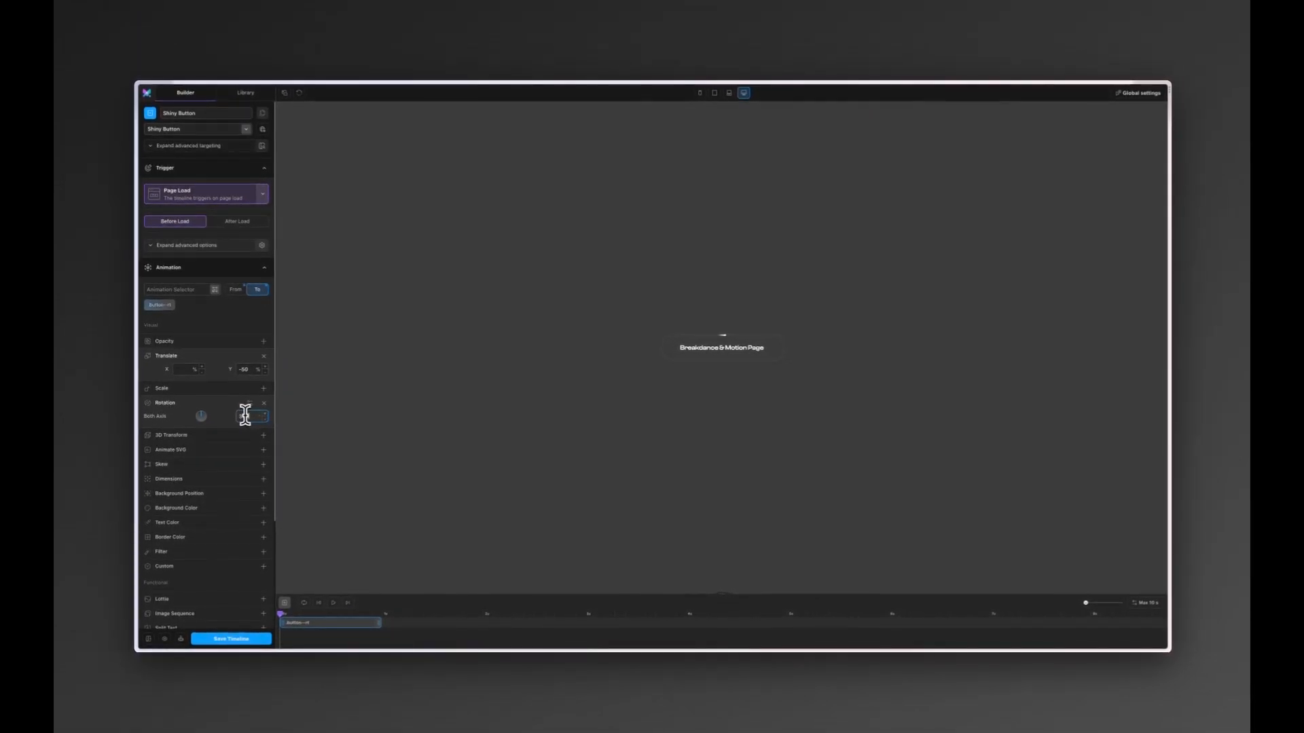
pyautogui.click(231, 639)
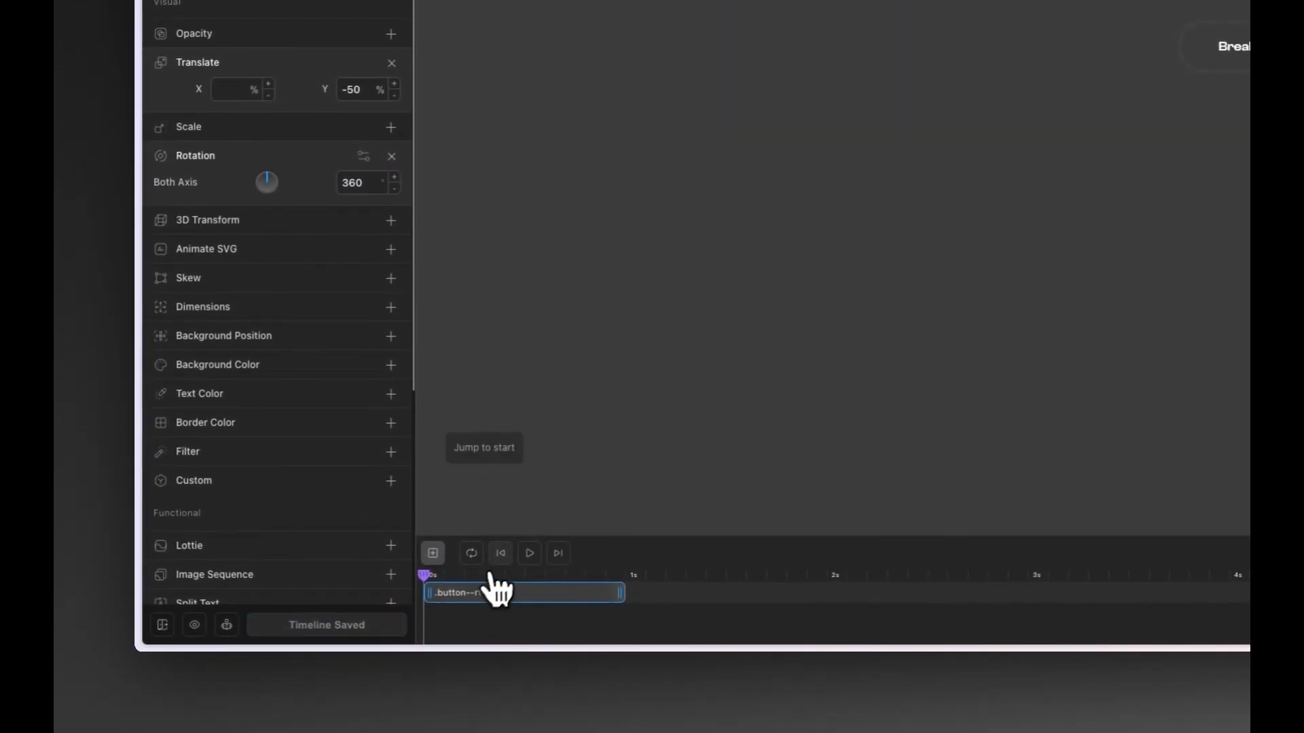
pyautogui.click(530, 553)
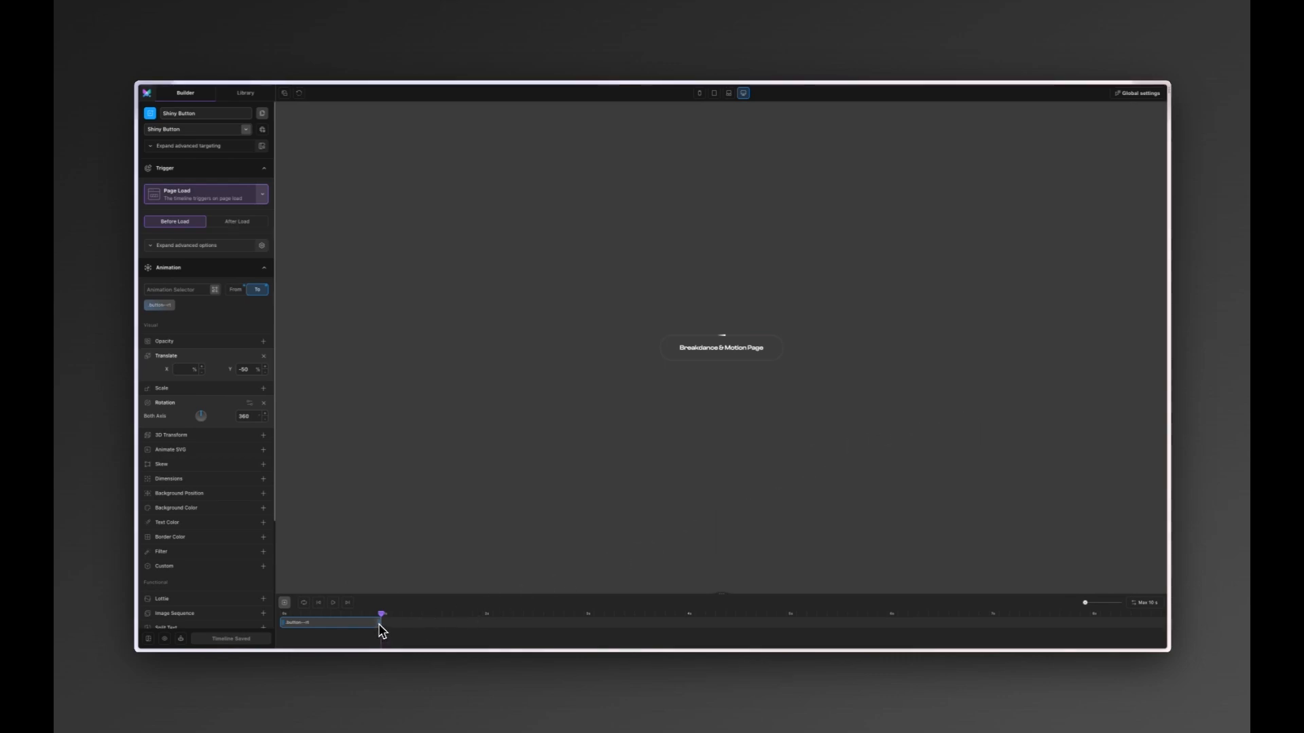
# Extend the .button--rt animation on the timeline to about 5 s and replay it from the start
pyautogui.click(454, 623)
pyautogui.moveTo(380, 622); pyautogui.dragTo(784, 622)
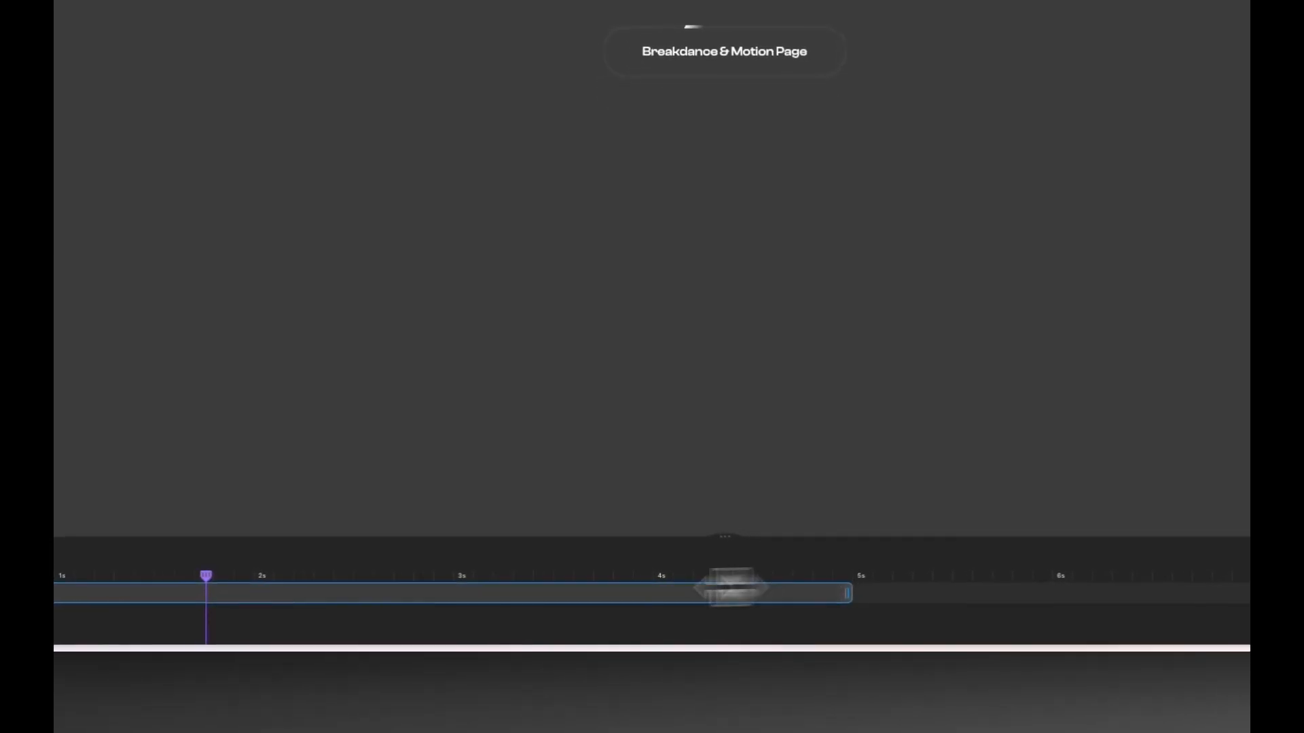
pyautogui.click(374, 553)
pyautogui.click(403, 553)
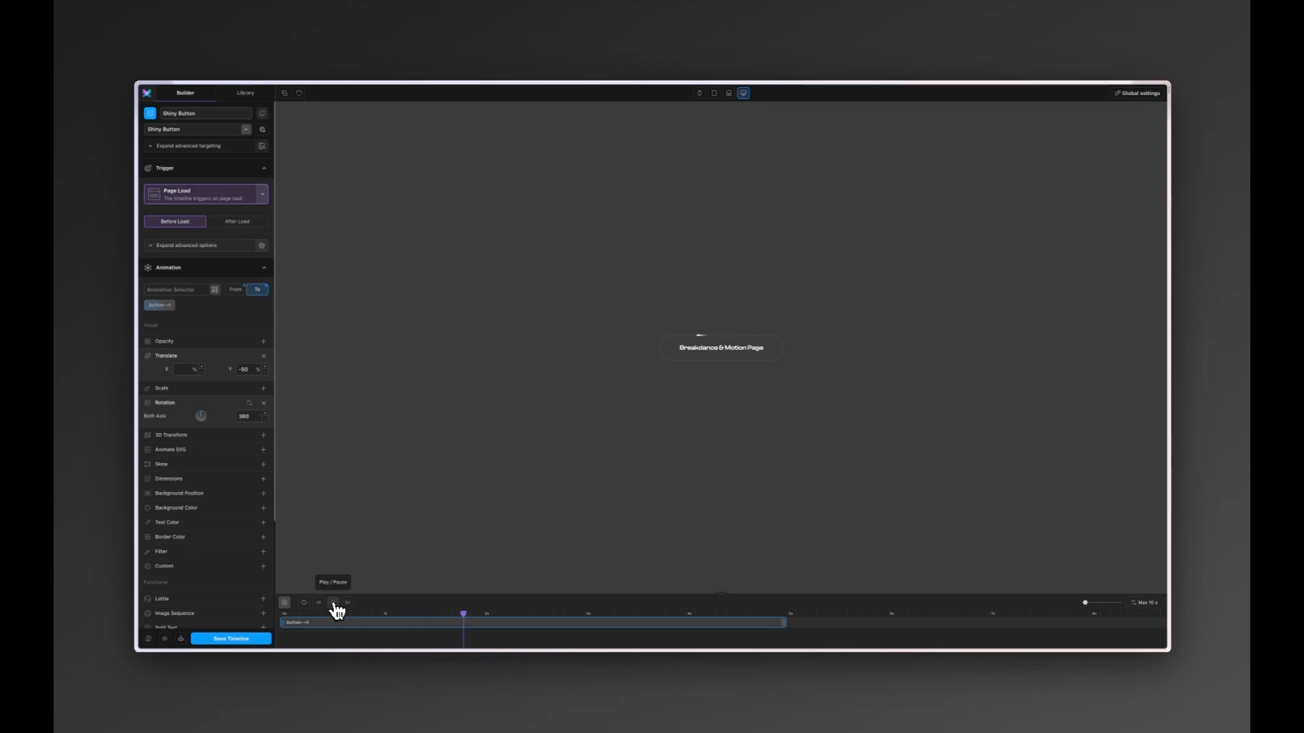
# Set the To rotation to -360° and play the timeline to preview the reversed direction
pyautogui.click(335, 609)
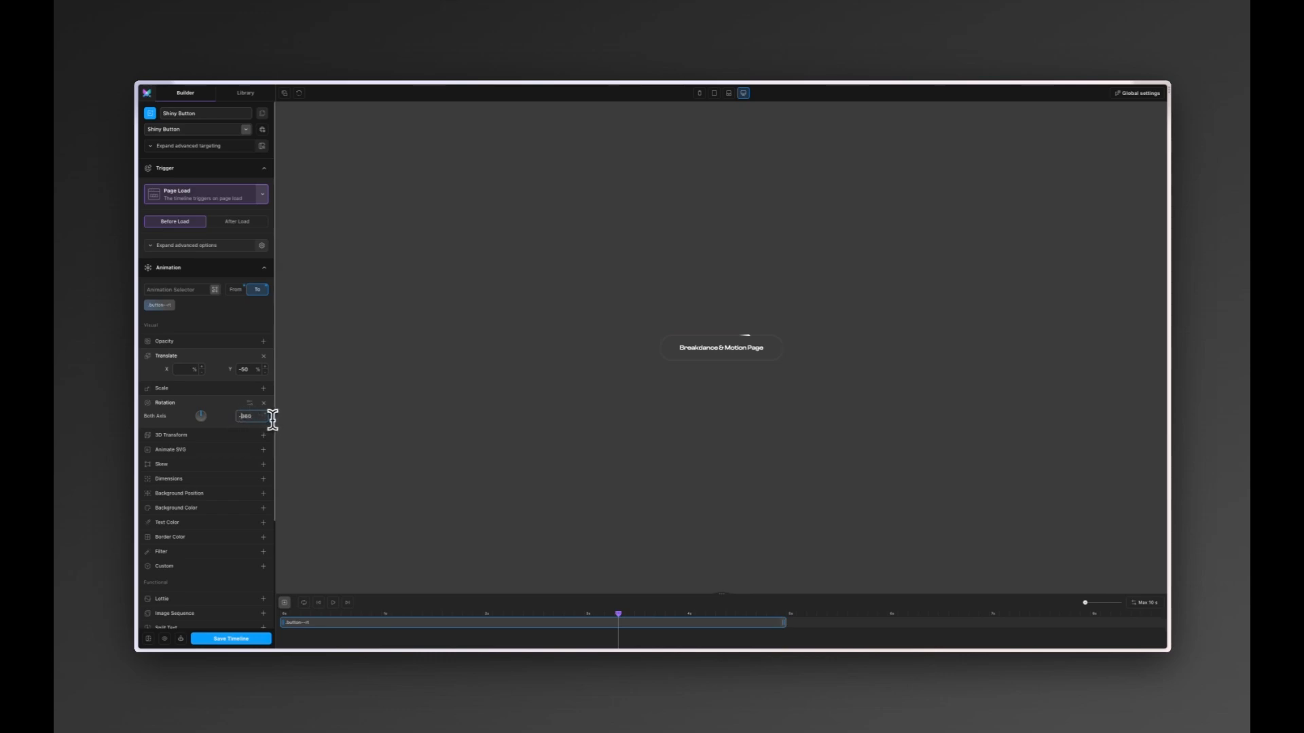
pyautogui.click(334, 604)
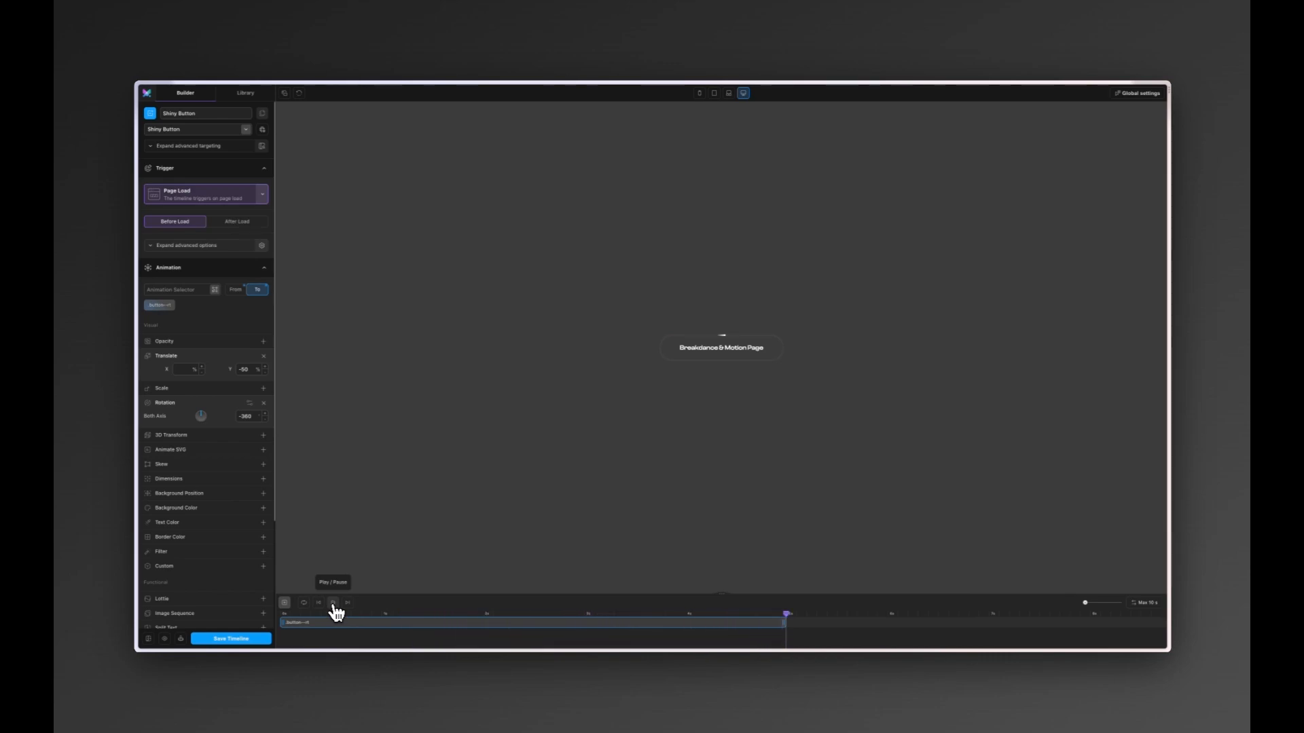
# Save the timeline, then give the From state a transform origin of X 50% and Y 100%
pyautogui.click(261, 639)
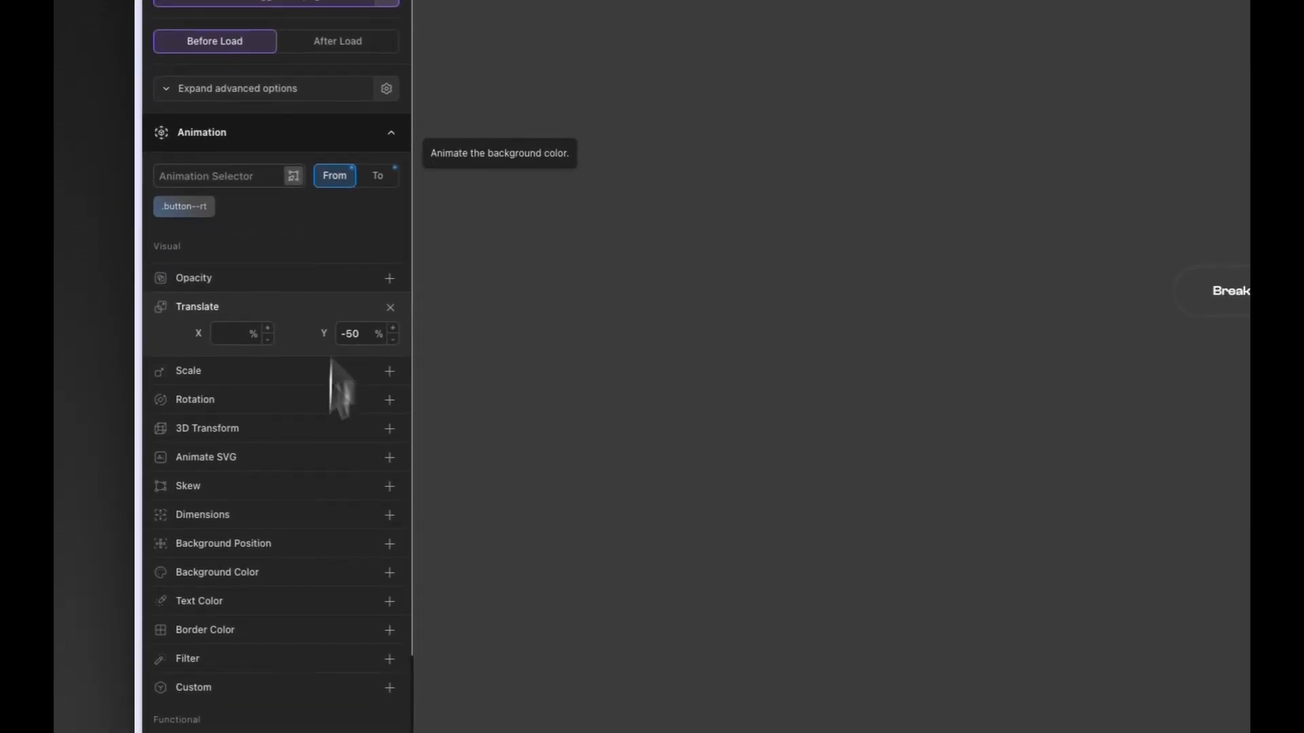
pyautogui.scroll(-5, 207, 516)
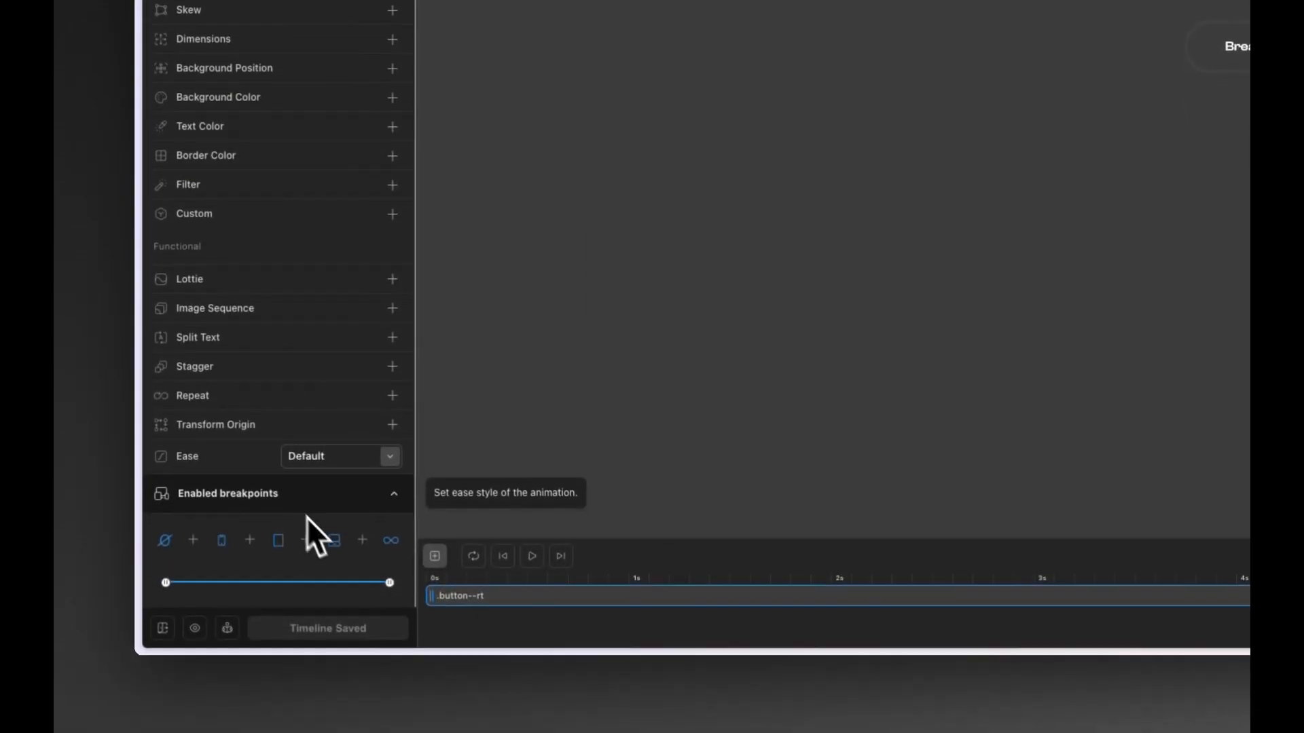
pyautogui.click(299, 427)
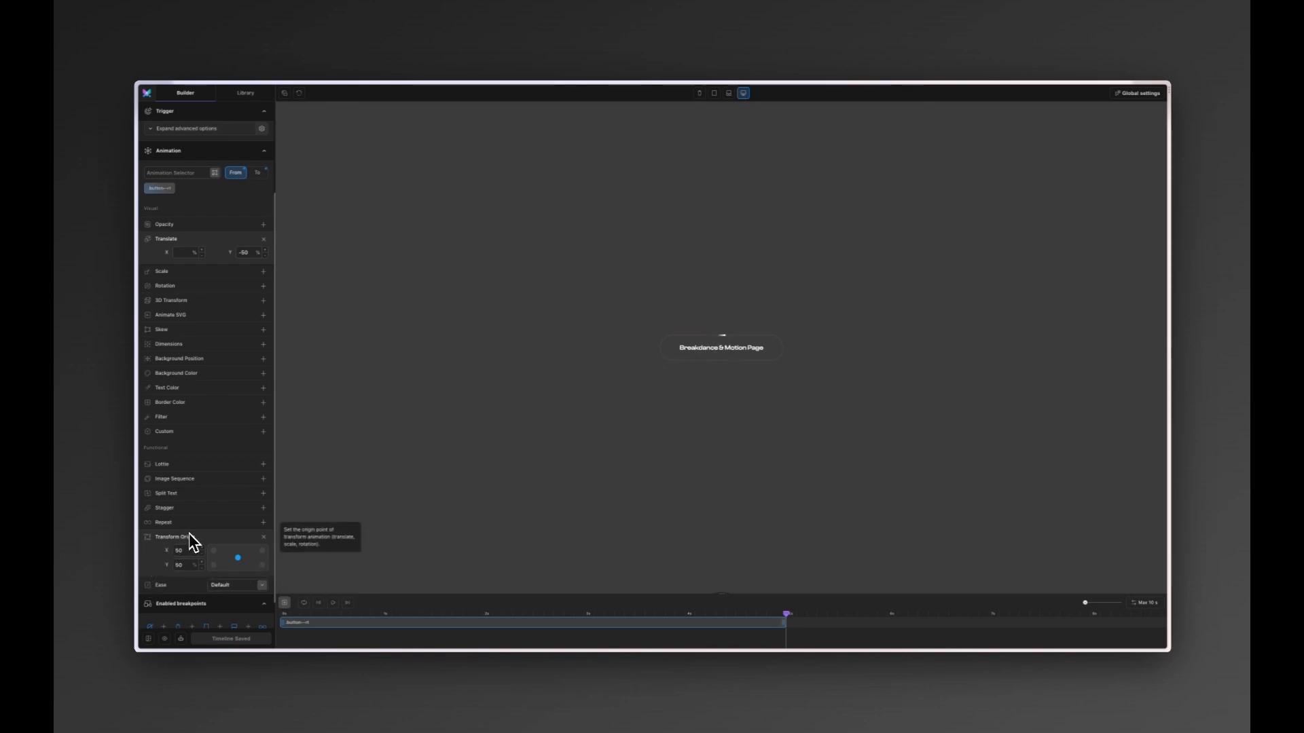
pyautogui.moveTo(233, 556); pyautogui.dragTo(239, 571)
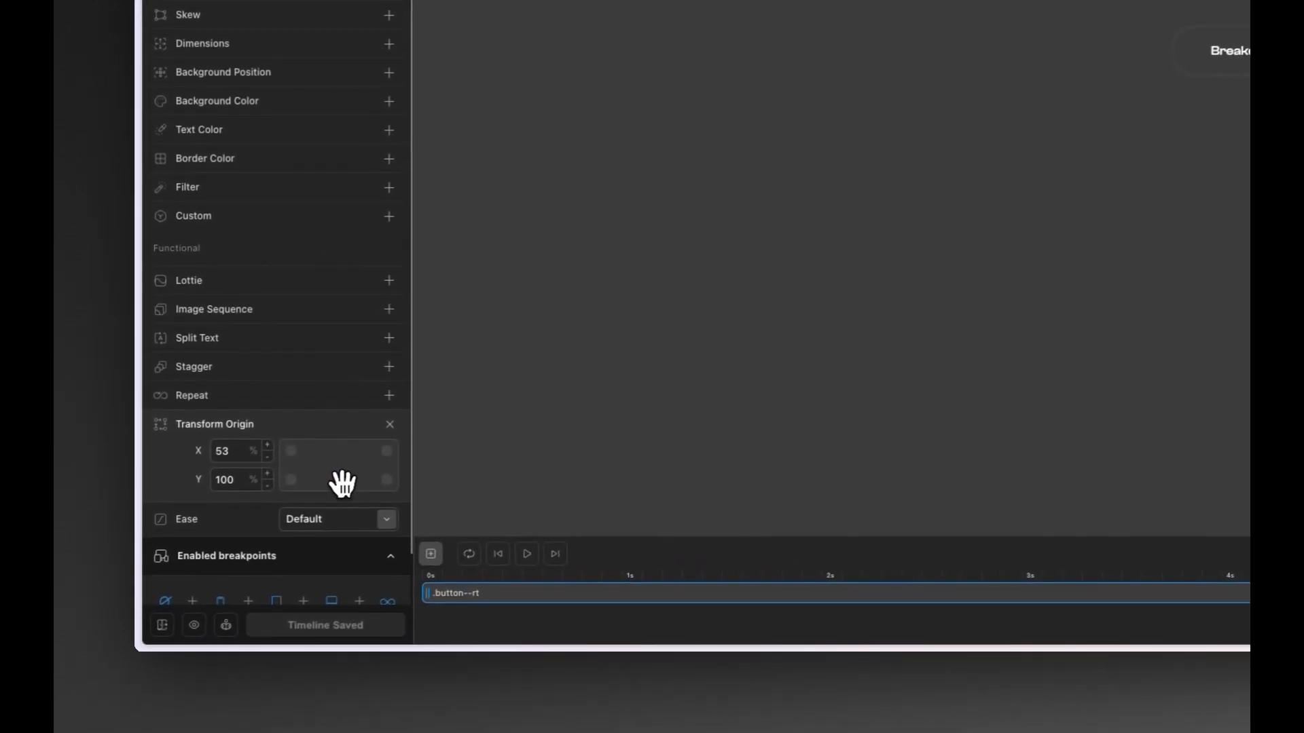
pyautogui.moveTo(345, 489); pyautogui.dragTo(342, 493)
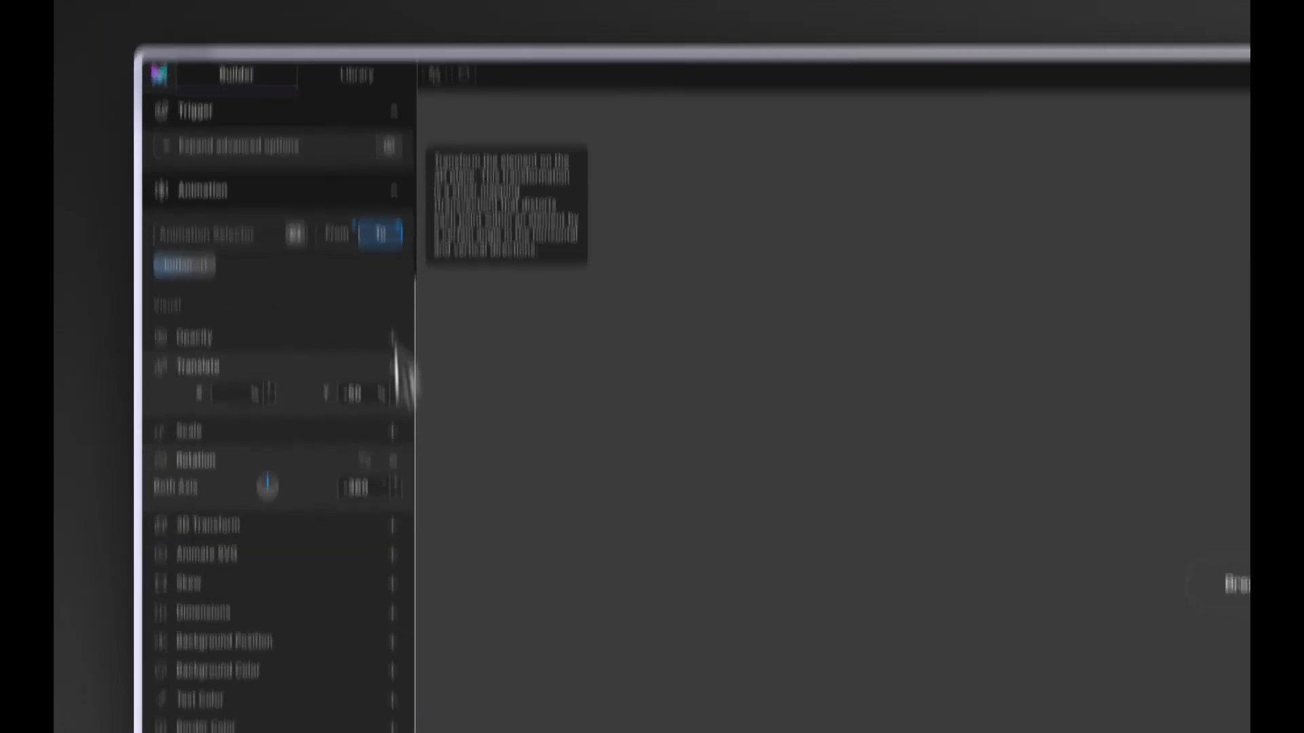
# Set the To transform origin to X 50% and Y 100%, then save the timeline and play it
pyautogui.click(326, 477)
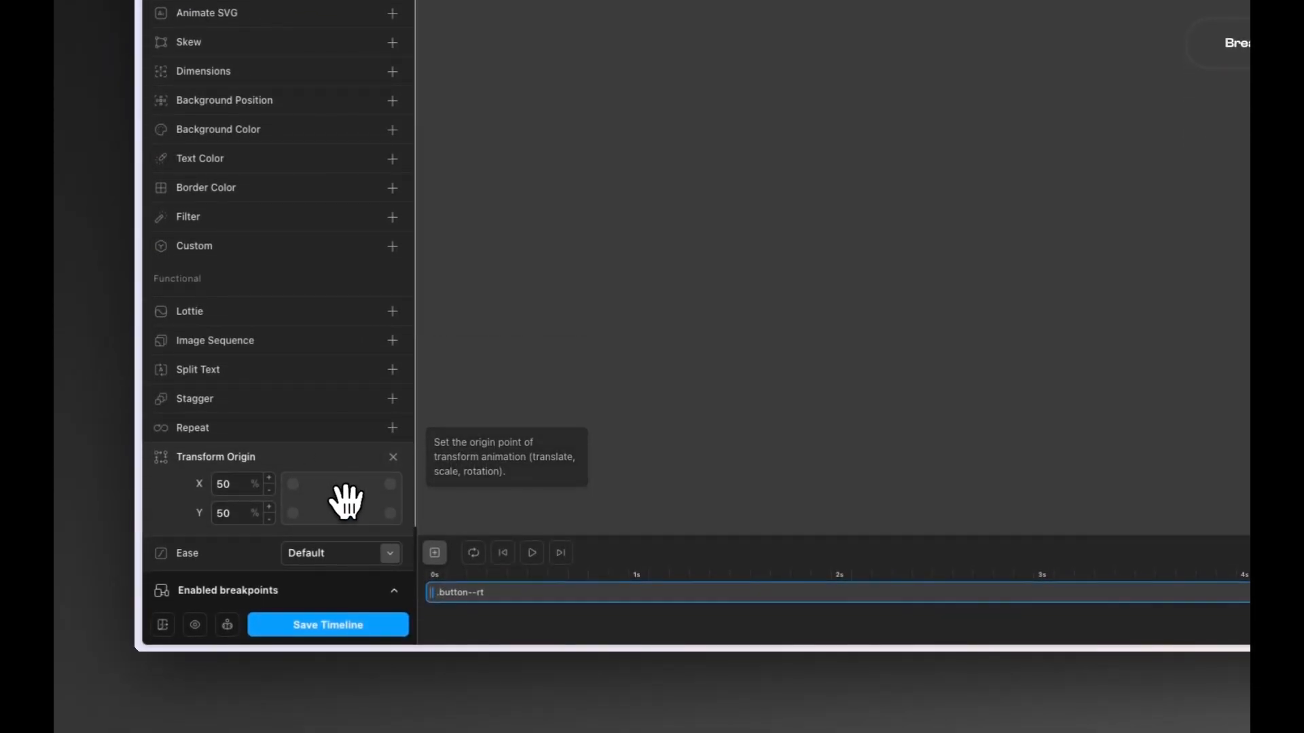
pyautogui.moveTo(343, 501); pyautogui.dragTo(344, 532)
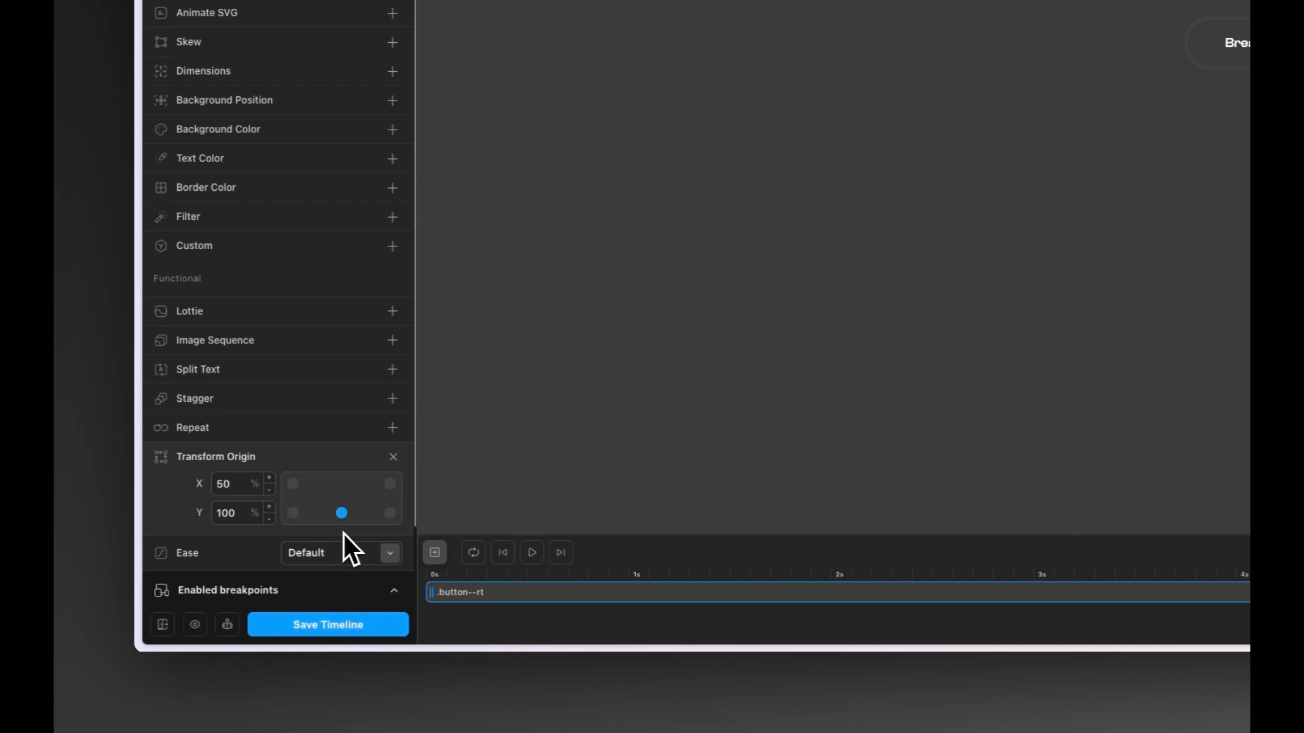
pyautogui.click(336, 625)
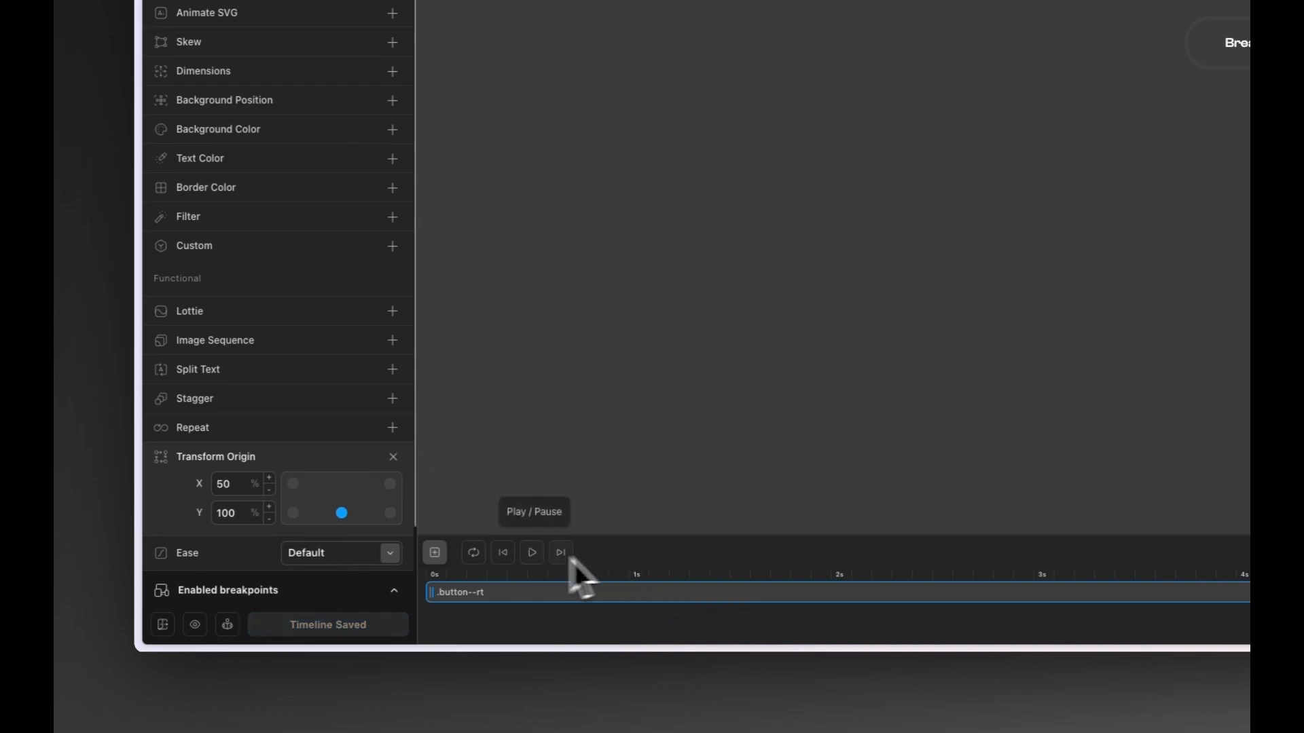
pyautogui.click(532, 552)
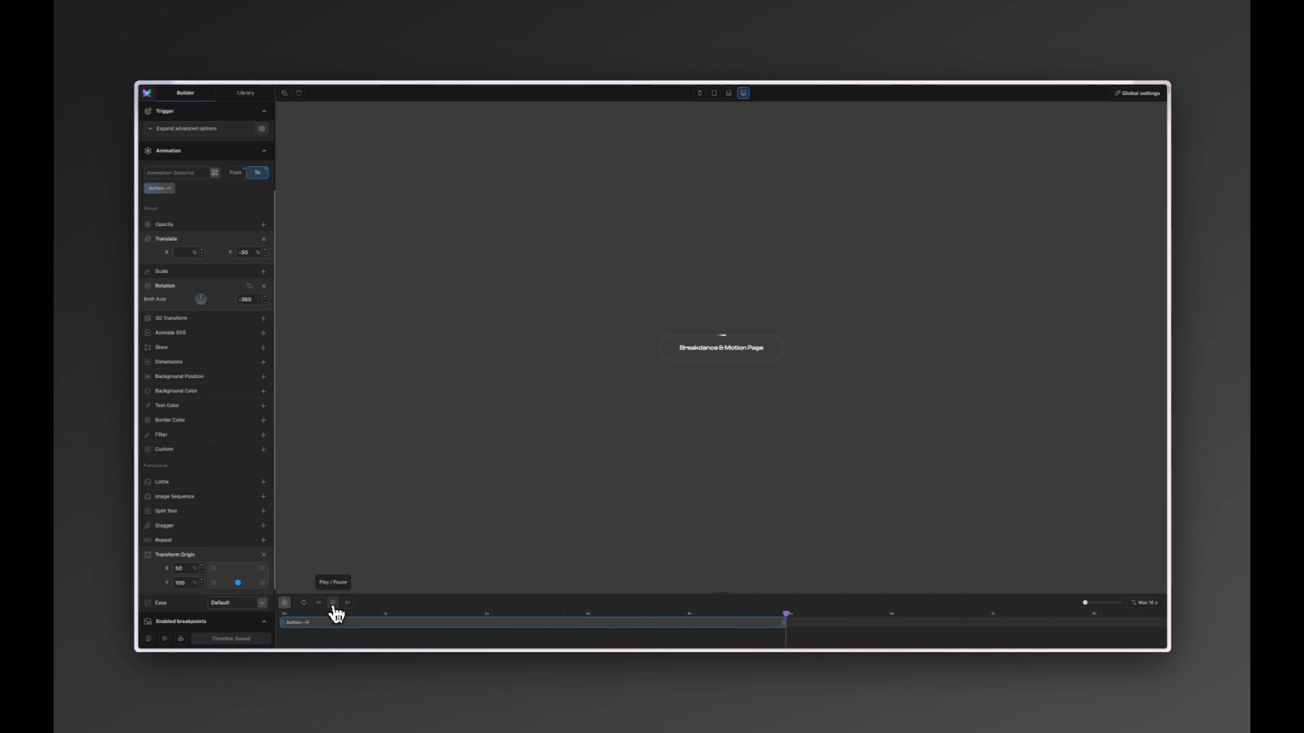
pyautogui.click(334, 605)
pyautogui.click(333, 604)
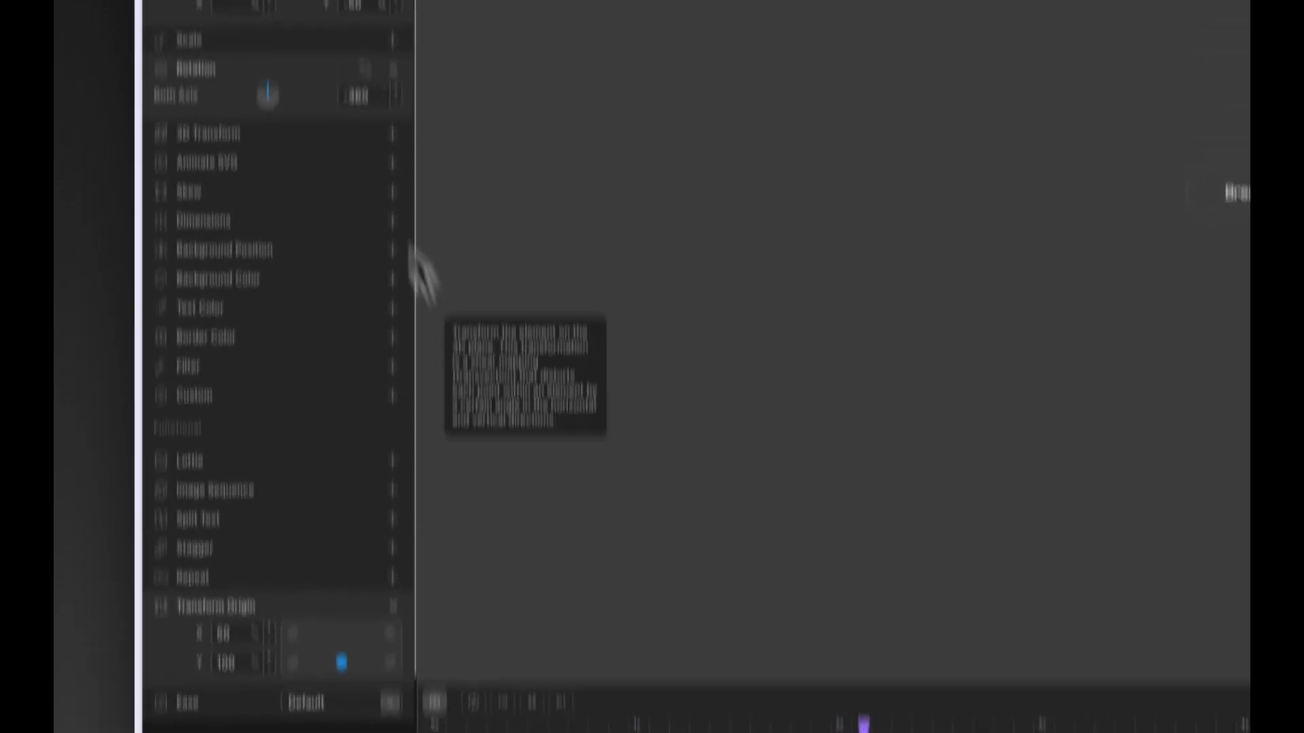
# Set the To rotation to 360°, replay the animation from the start and save the timeline
pyautogui.click(367, 273)
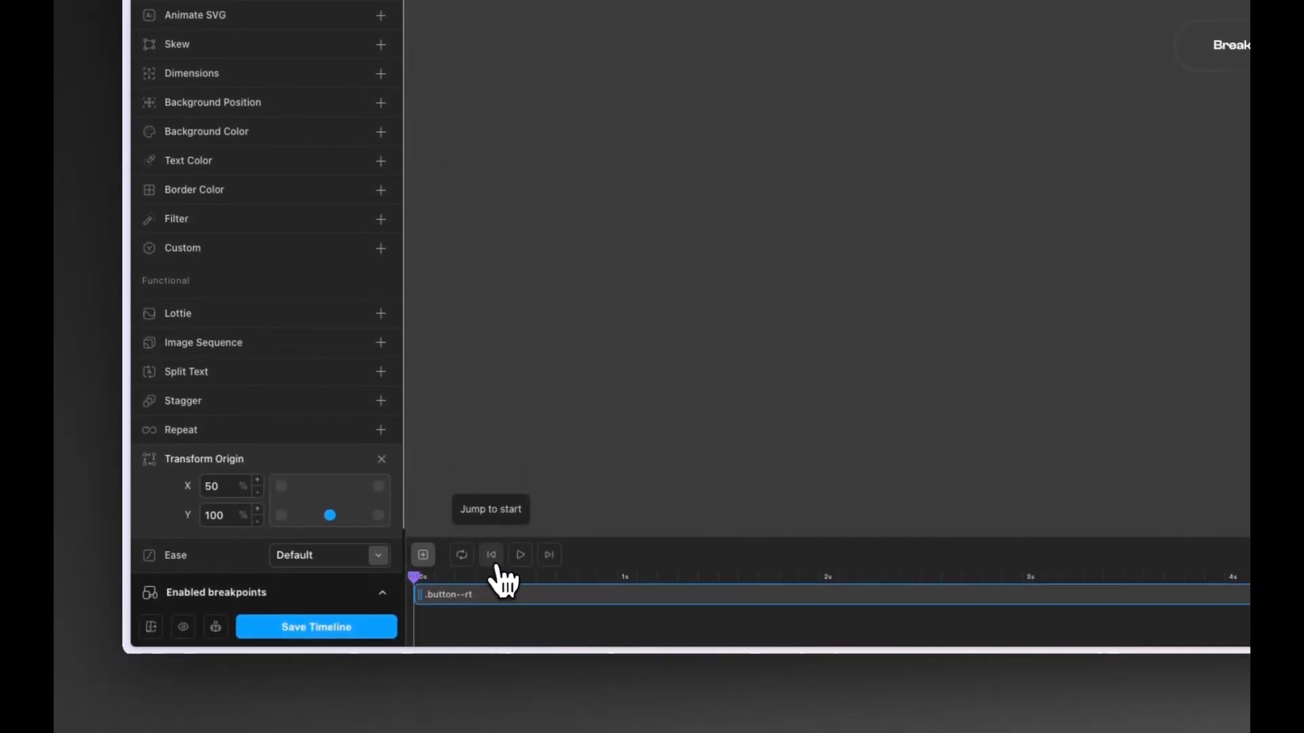
pyautogui.click(519, 554)
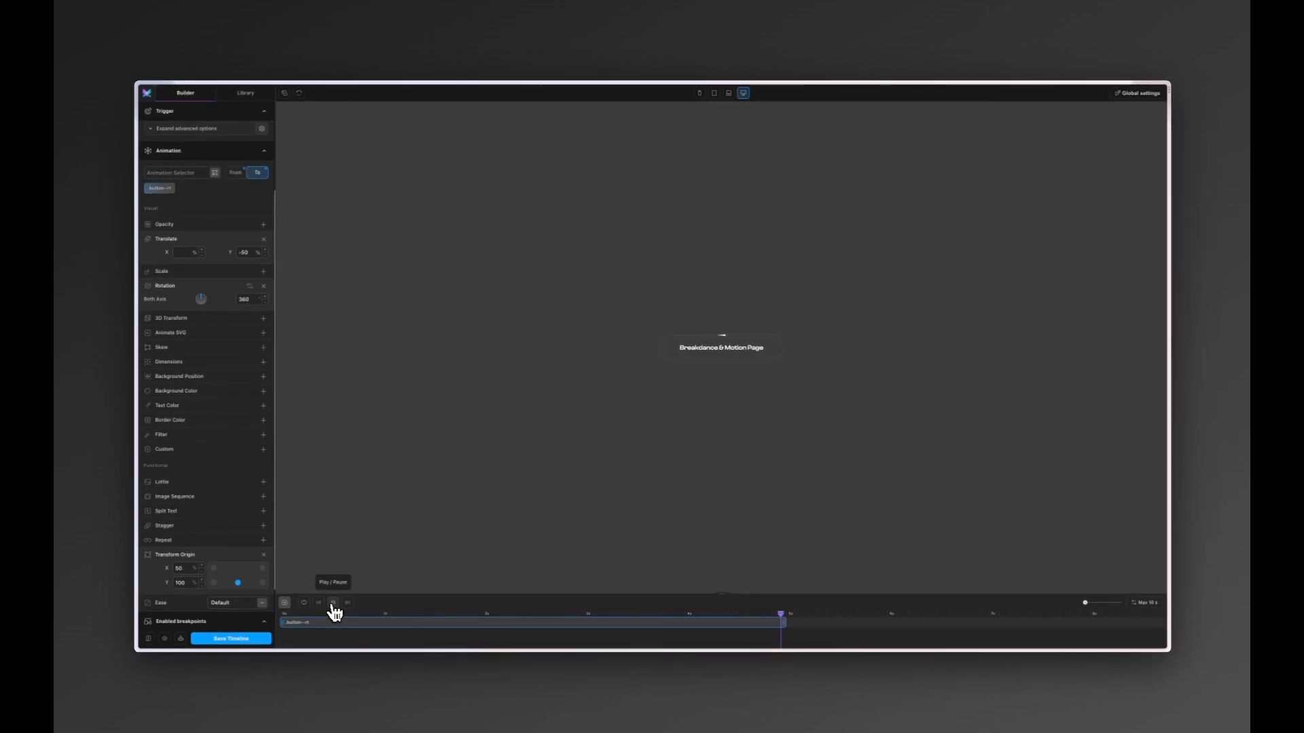
pyautogui.click(231, 638)
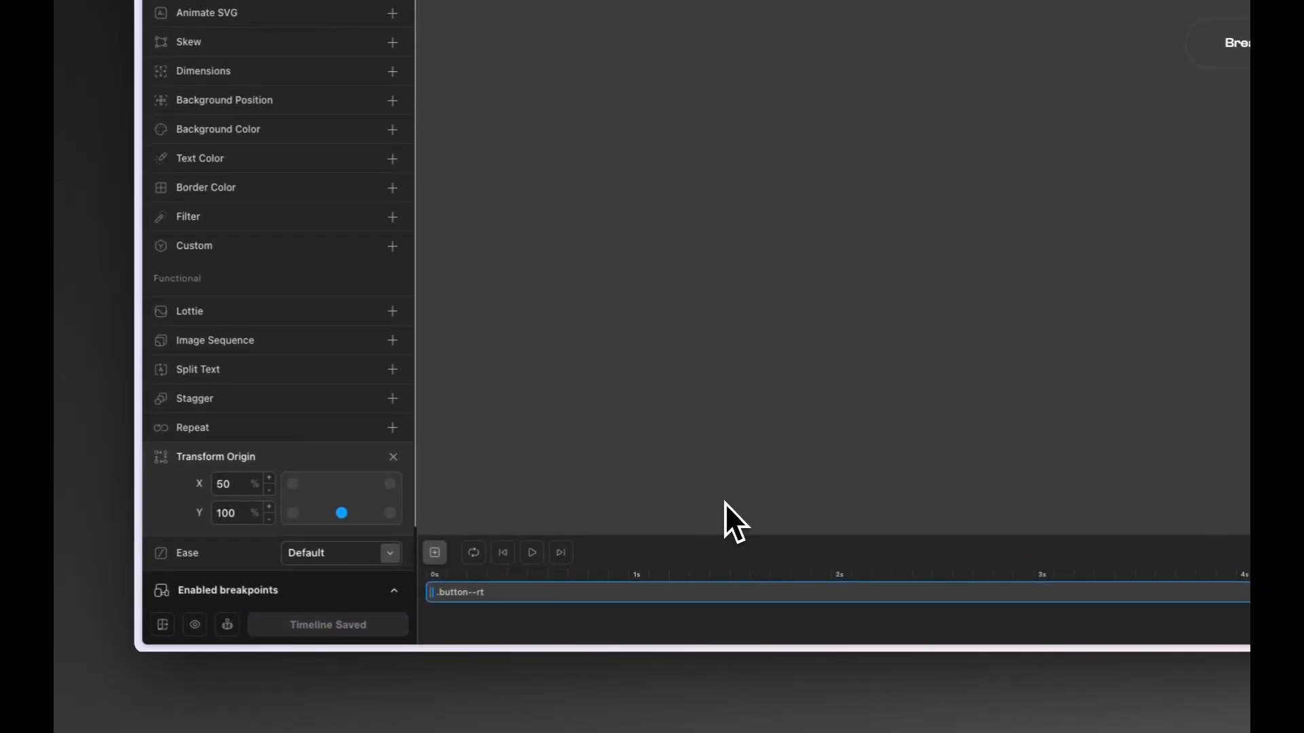
# Set the ease of the From state to None
pyautogui.click(337, 170)
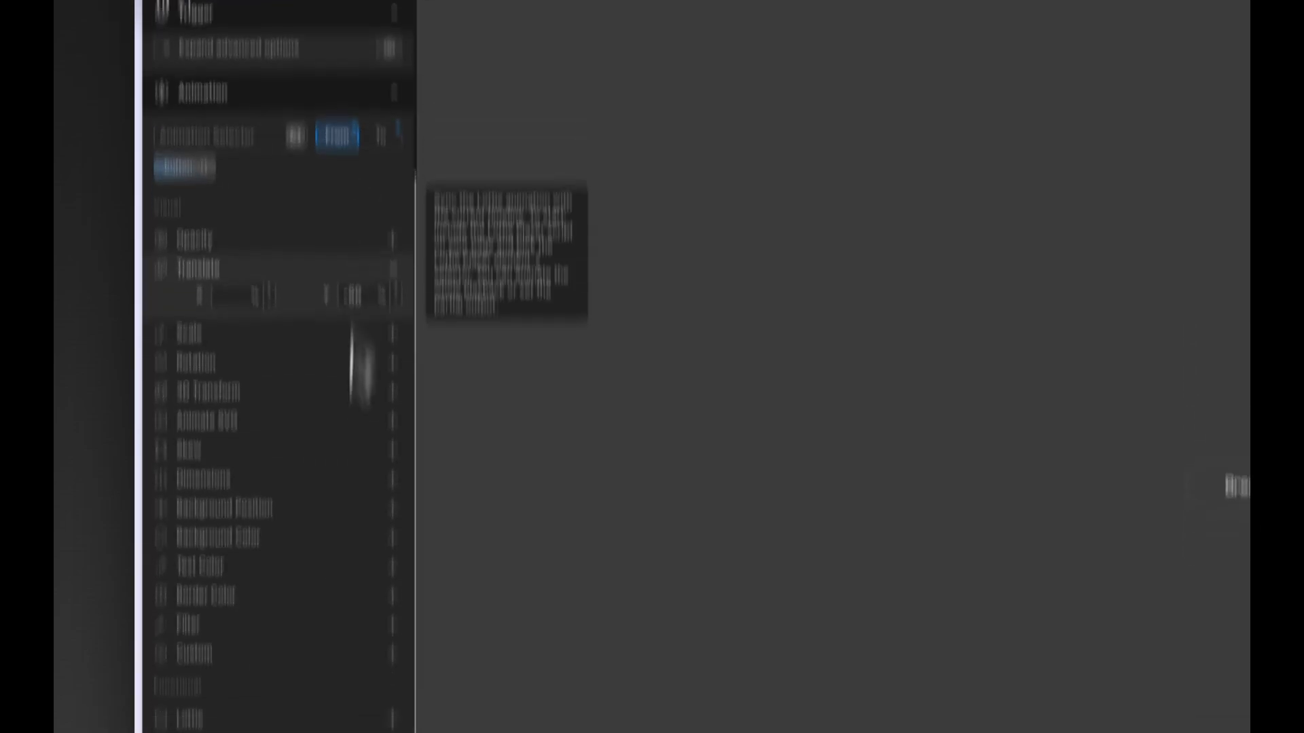
pyautogui.click(330, 557)
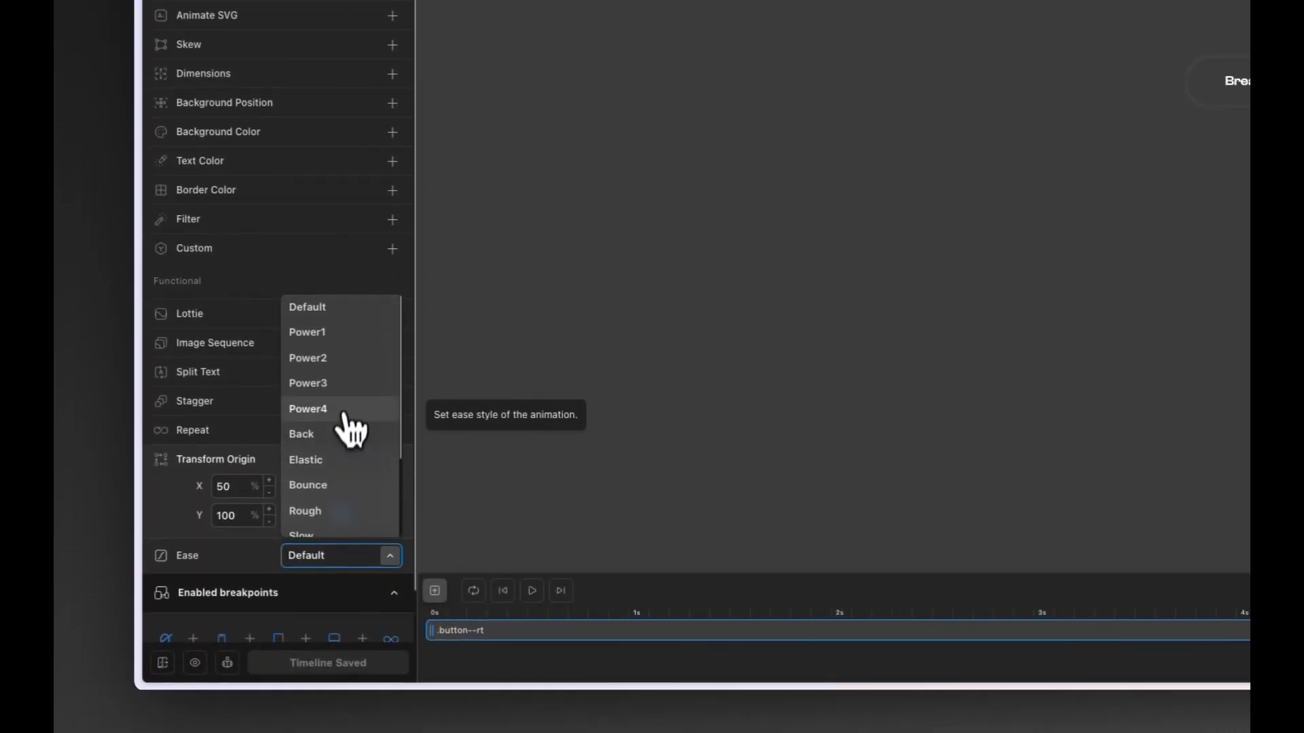
pyautogui.scroll(-3, 340, 476)
pyautogui.click(323, 530)
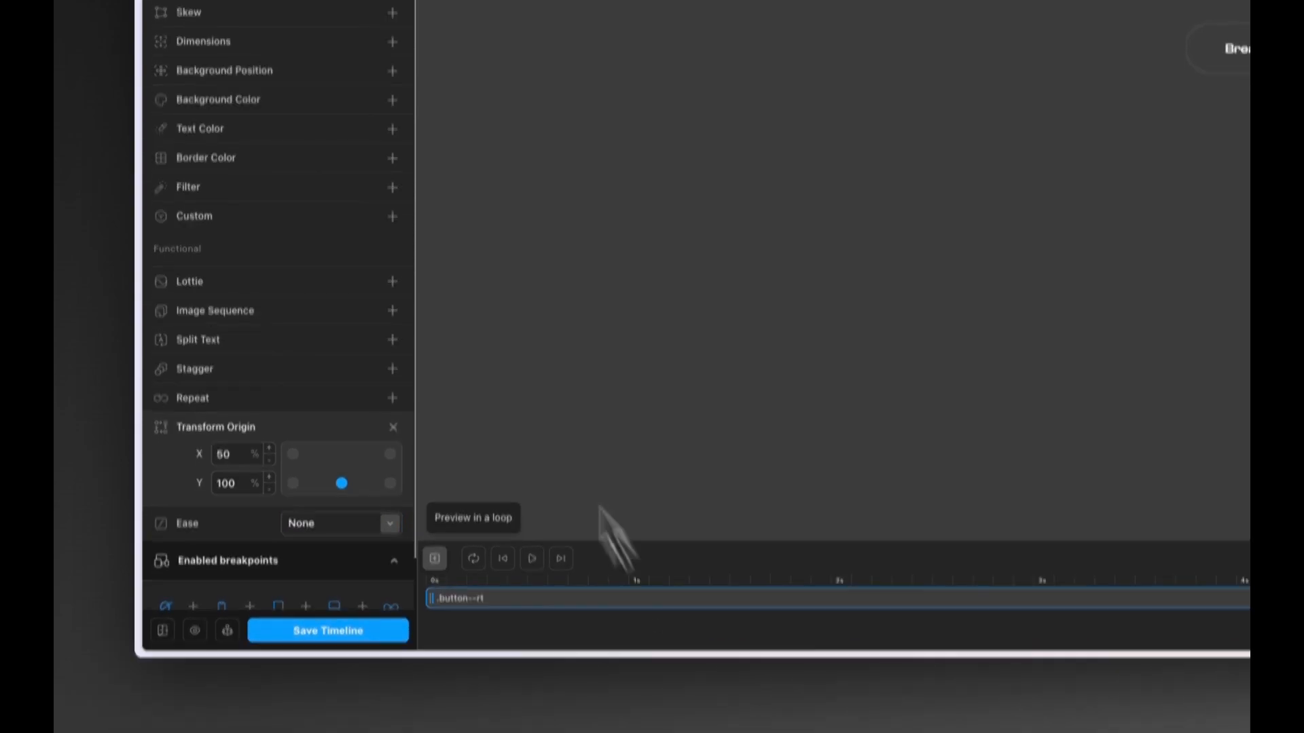
# Set the ease of the To state to None
pyautogui.click(378, 145)
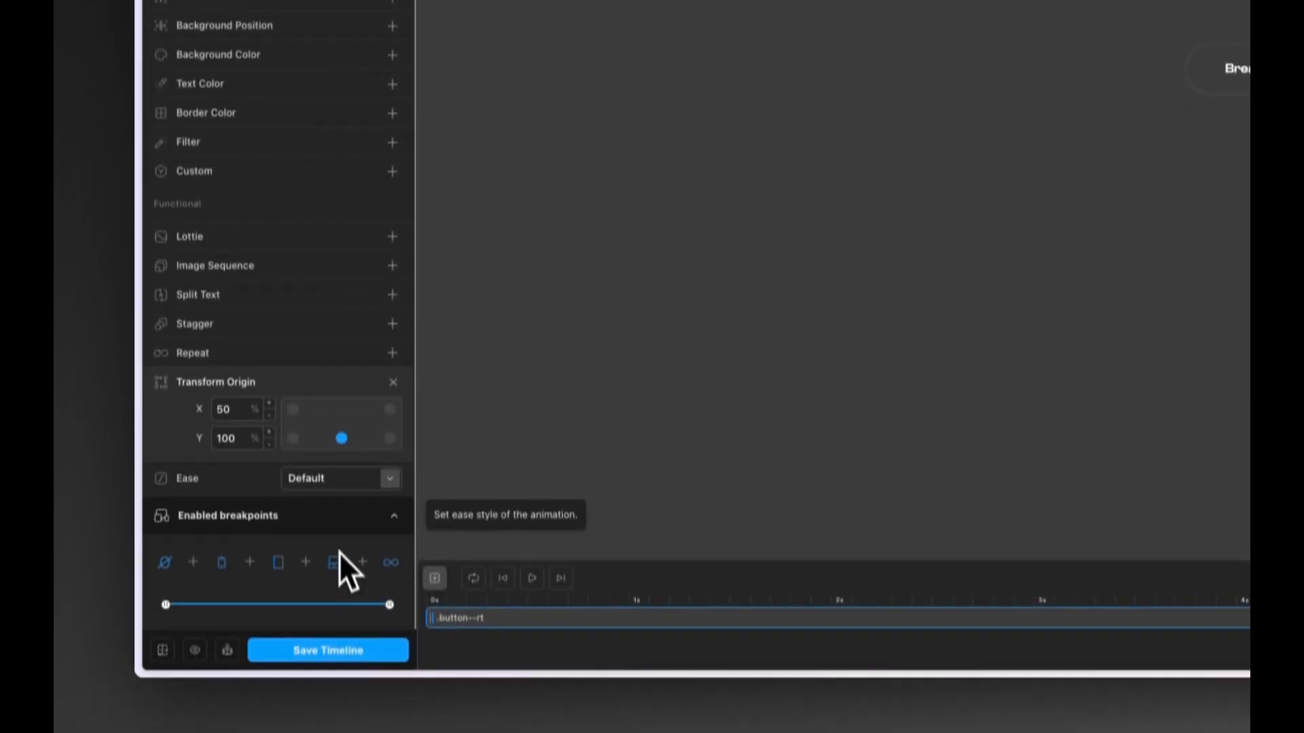
pyautogui.click(342, 687)
pyautogui.scroll(-3, 343, 660)
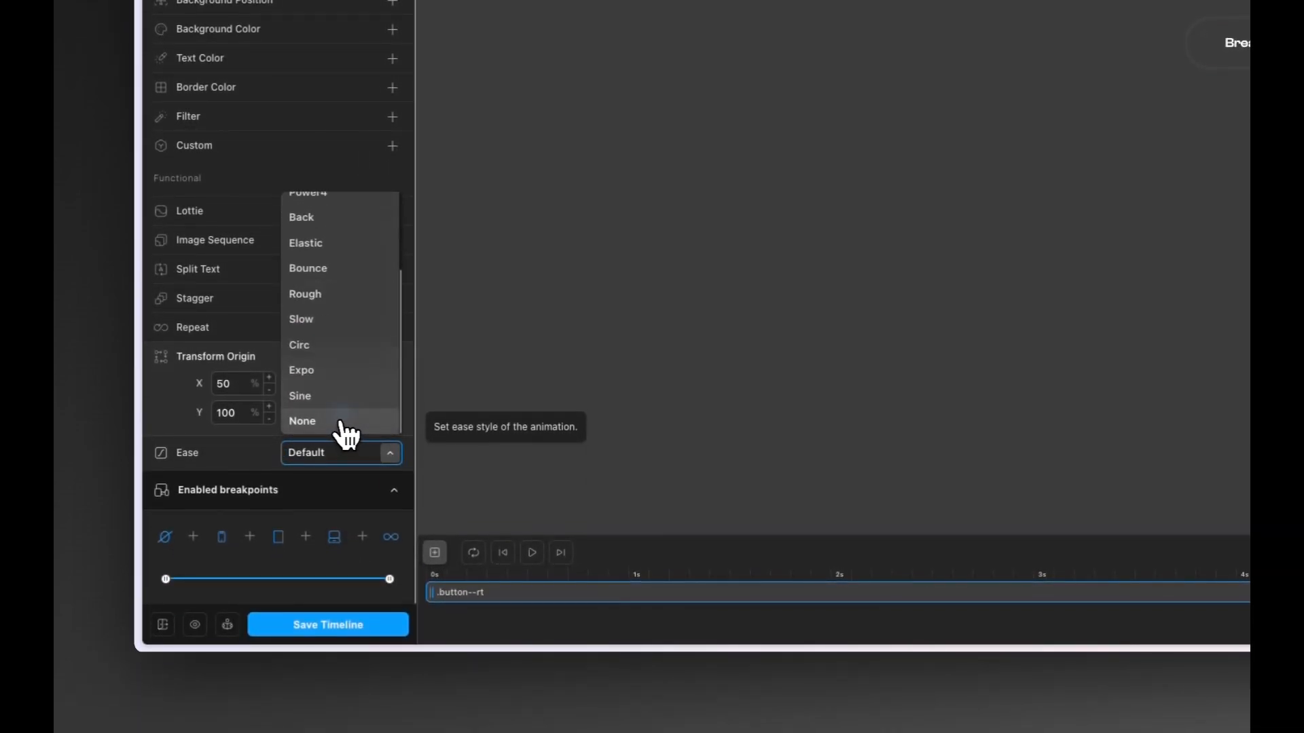
pyautogui.click(344, 422)
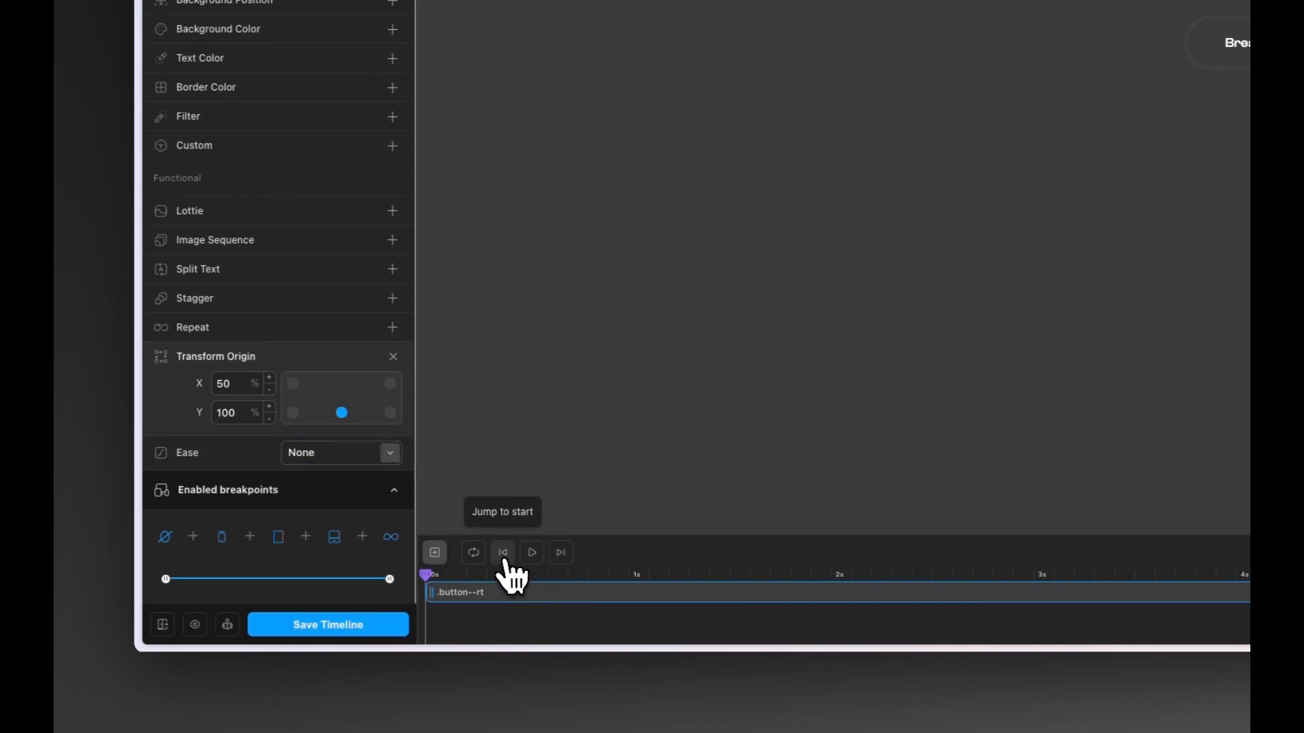
# Save the timeline, play it and scrub the playhead back to 0 s to check the rotation
pyautogui.click(364, 625)
pyautogui.click(533, 554)
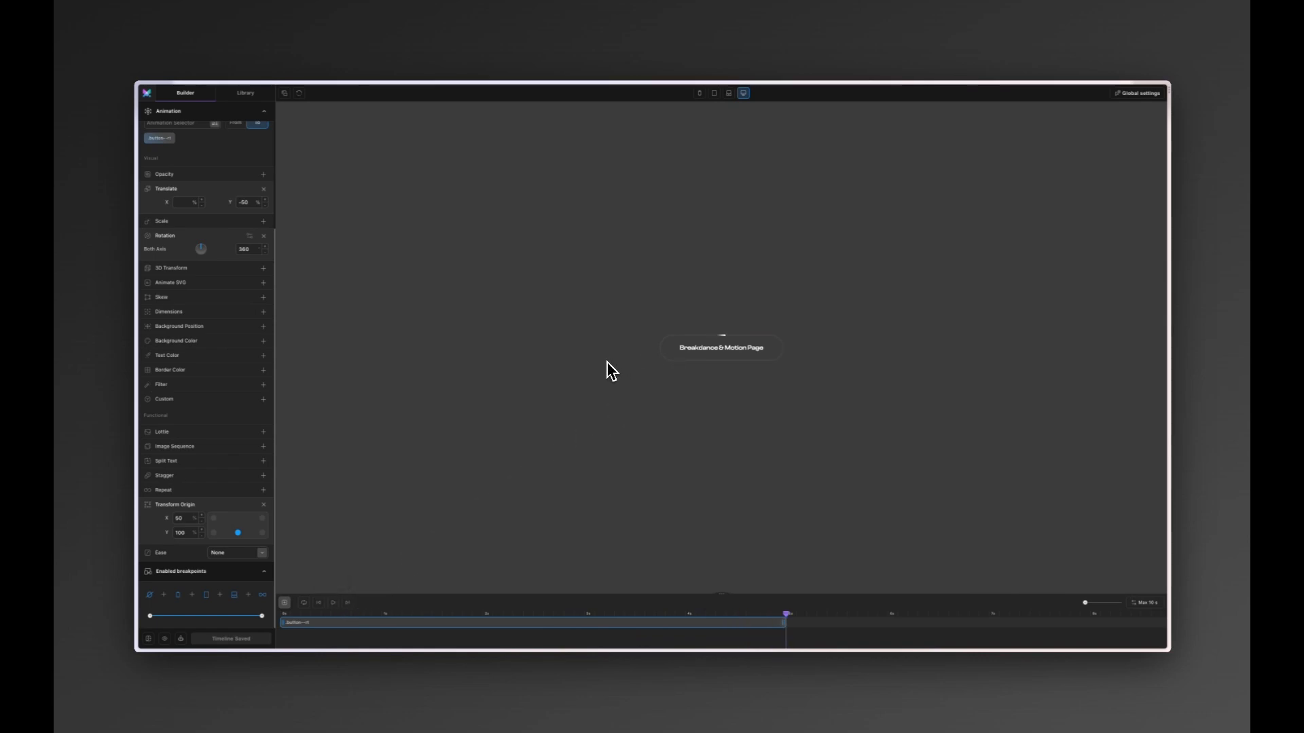
pyautogui.moveTo(787, 618); pyautogui.dragTo(706, 575)
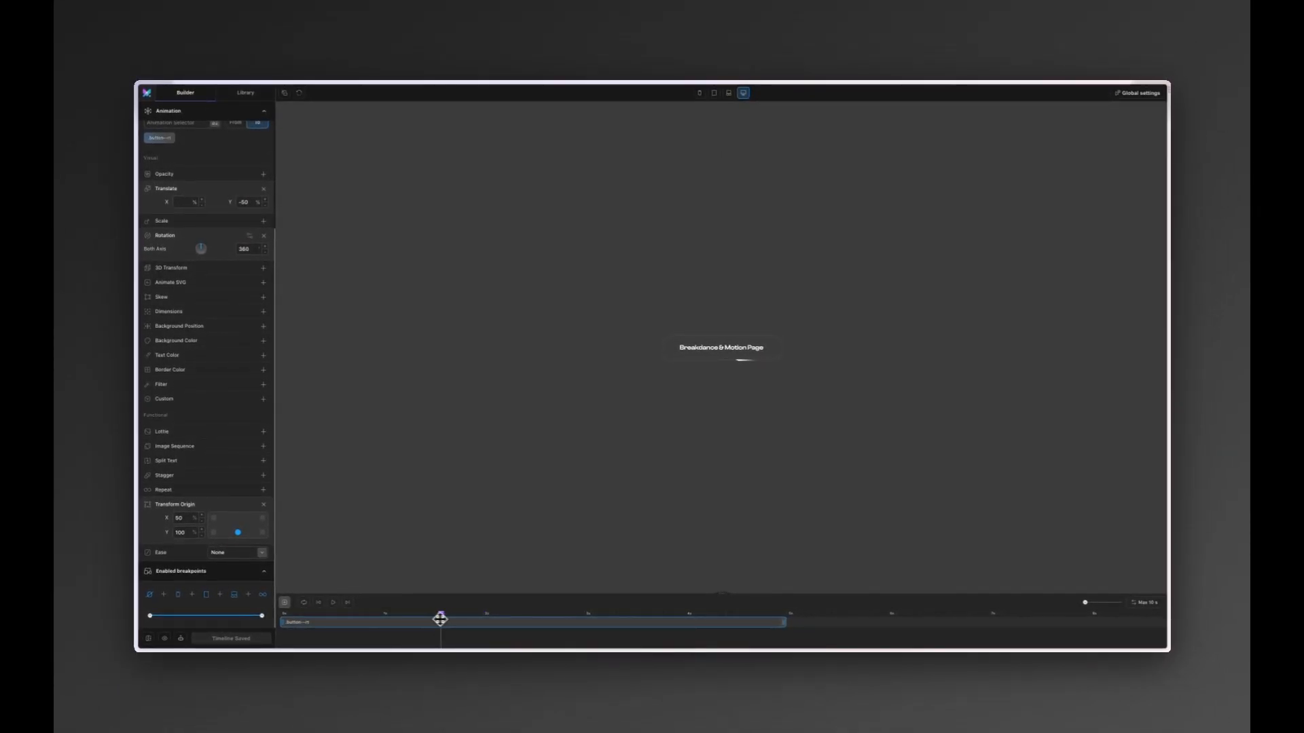
pyautogui.moveTo(440, 618); pyautogui.dragTo(282, 626)
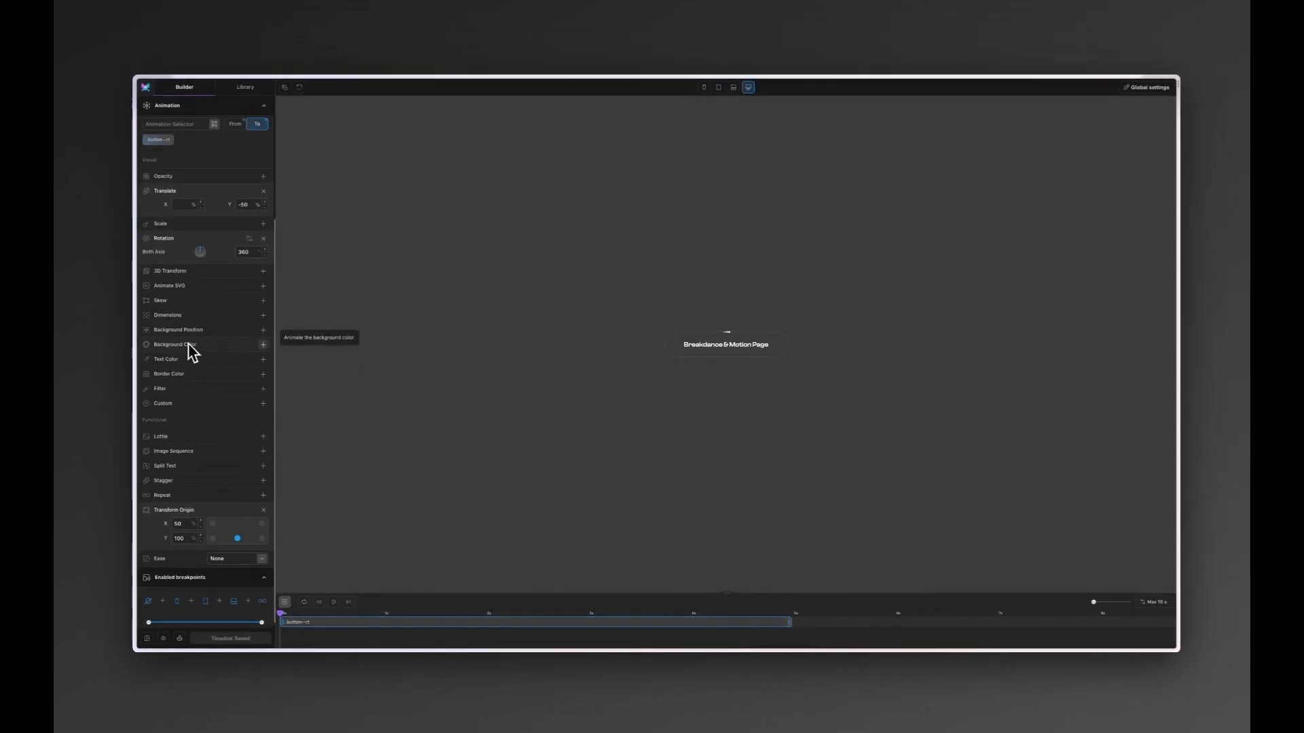
# Add a Repeat of -1 to the To state for an infinite loop, then save and play the timeline
pyautogui.scroll(2, 190, 344)
pyautogui.scroll(-1, 227, 538)
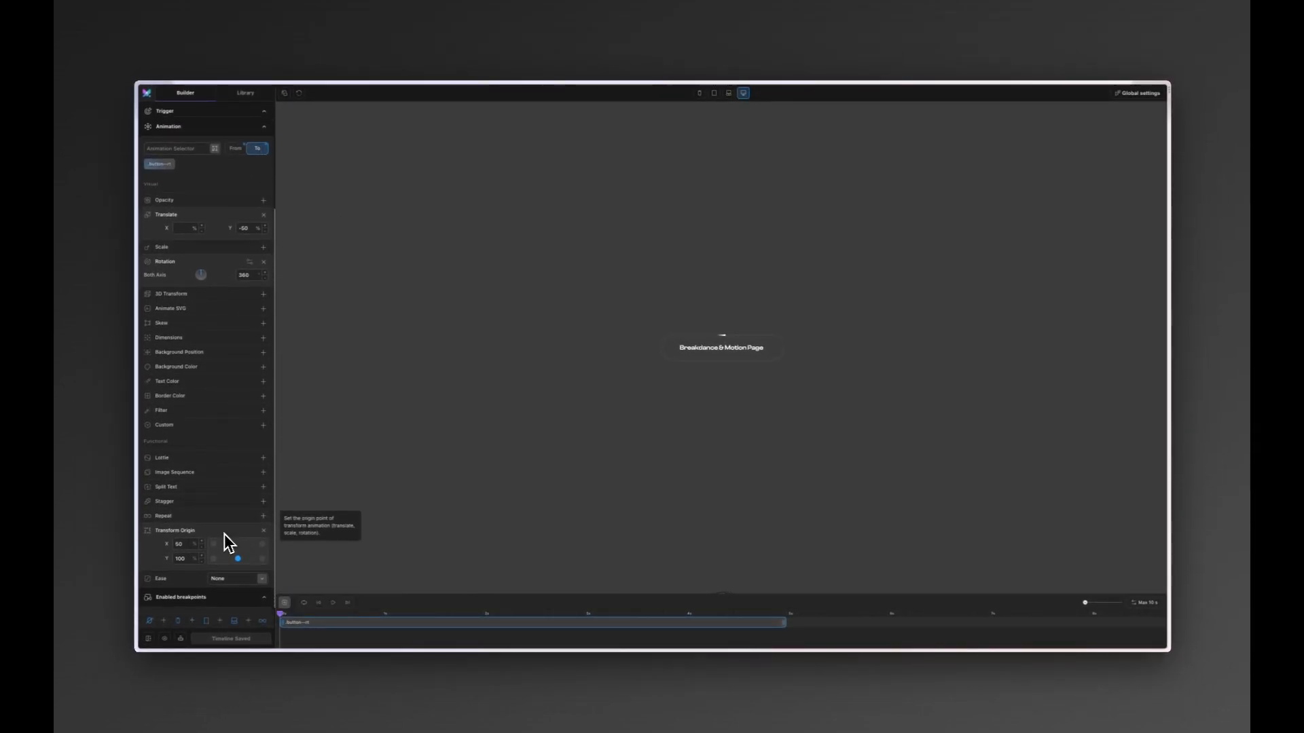
pyautogui.click(216, 516)
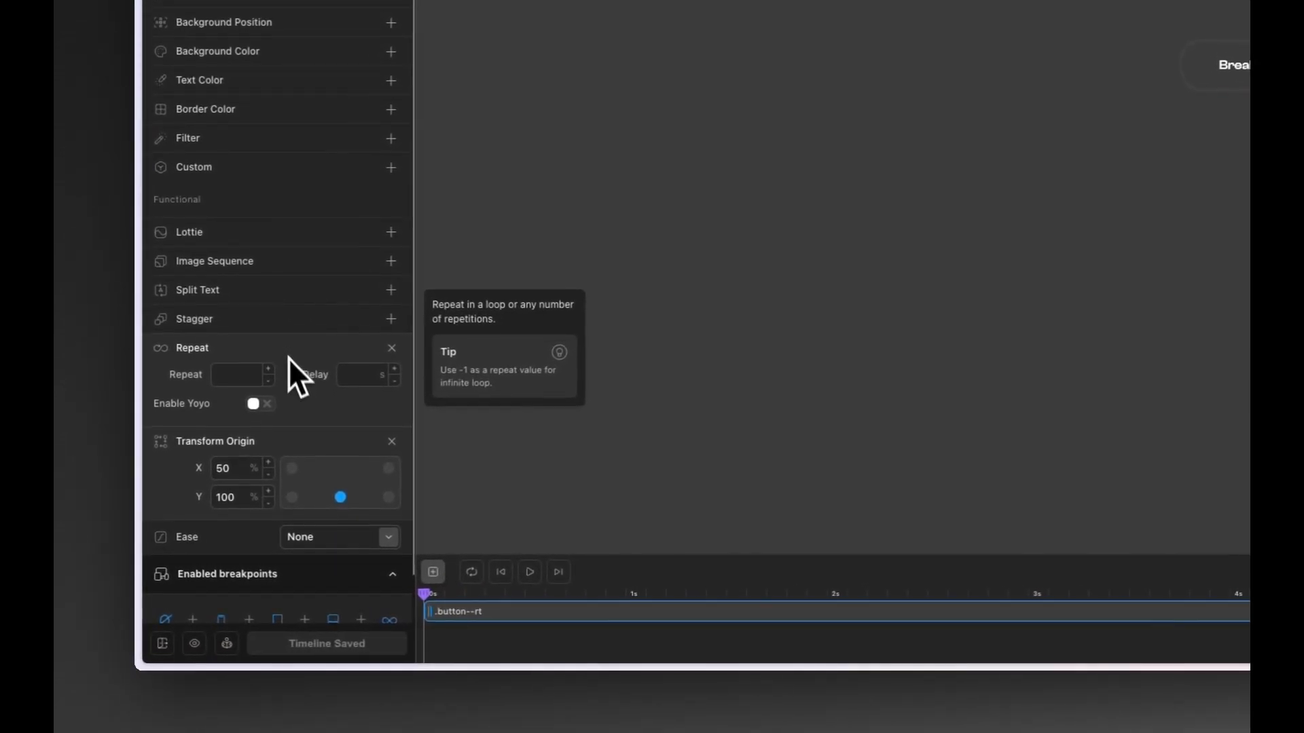
pyautogui.click(243, 376)
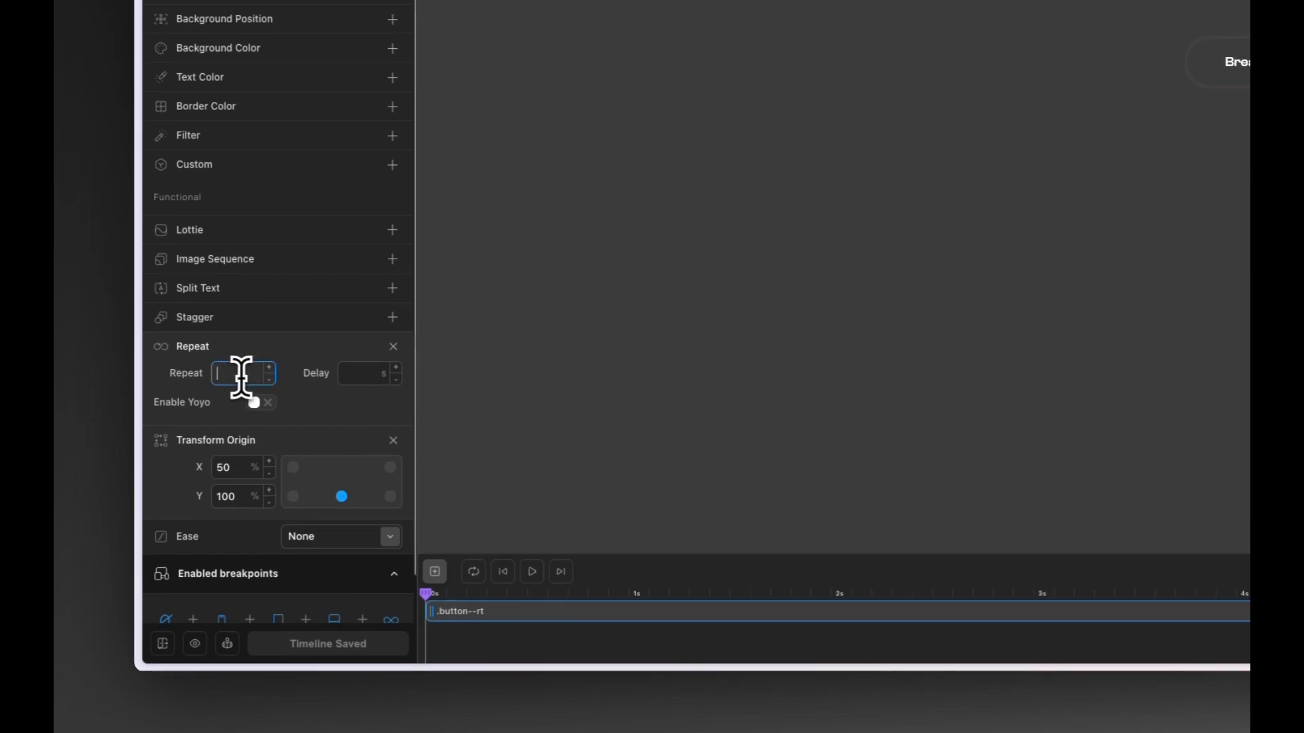
pyautogui.write('-1')
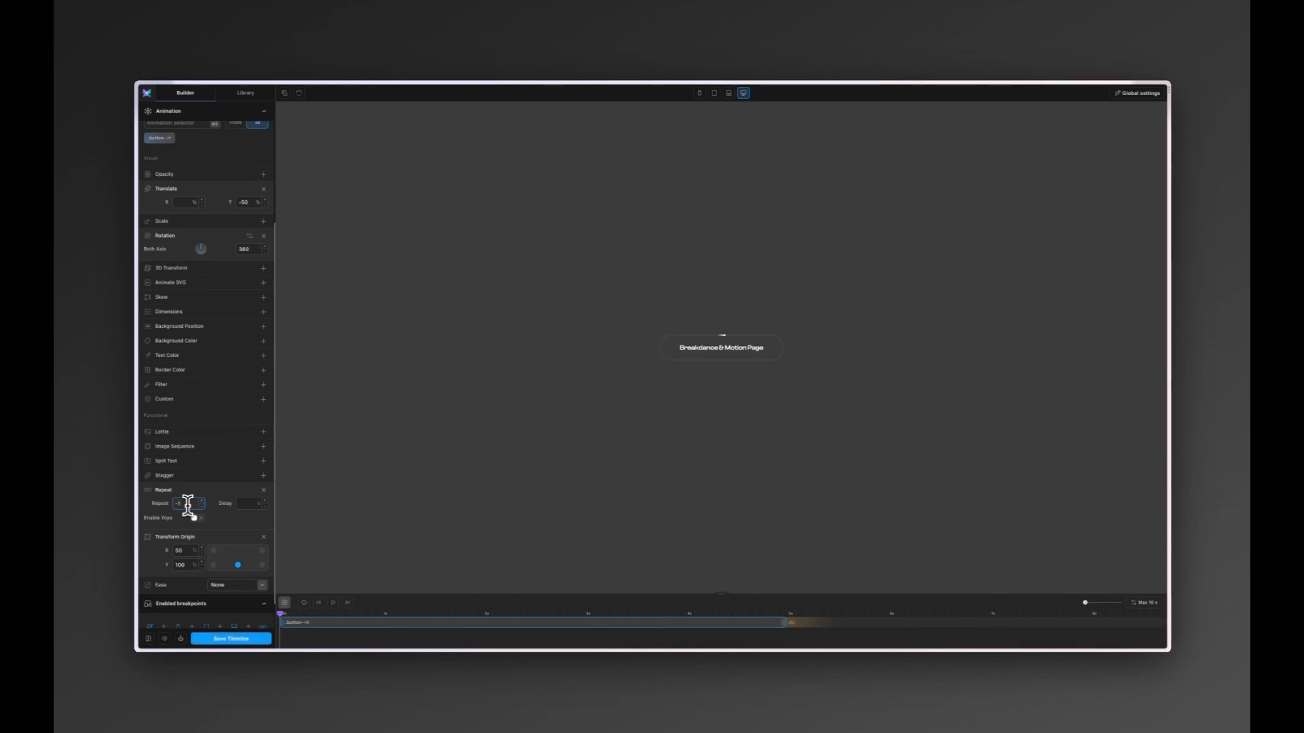
pyautogui.click(251, 638)
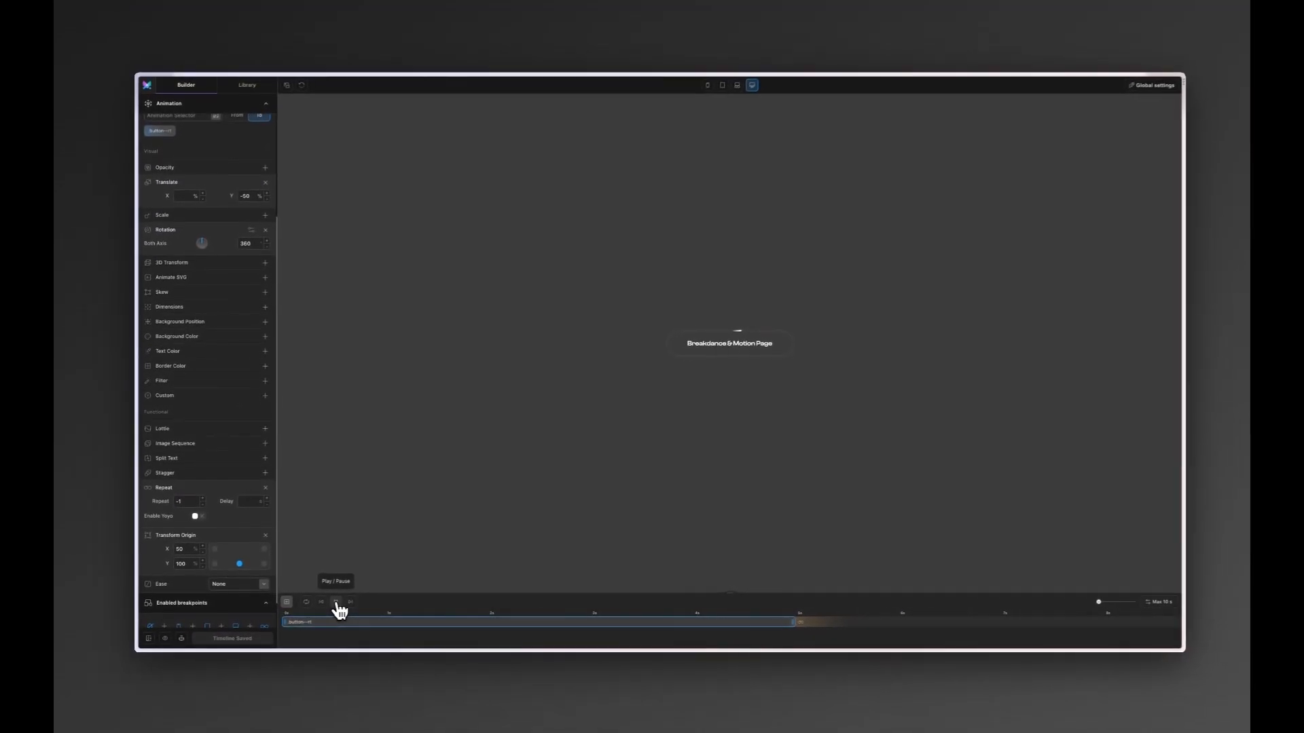
pyautogui.click(334, 603)
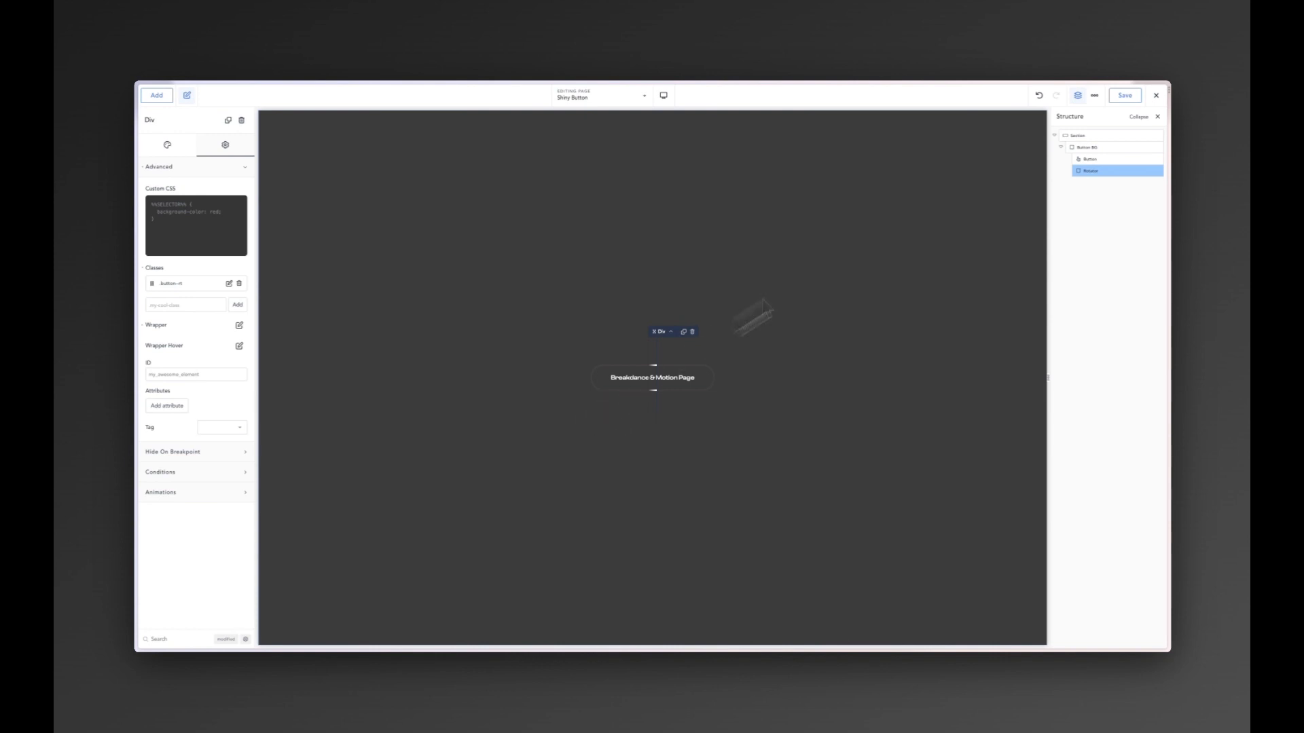
# Open the page's frontend from the motion.page builder to view the button animation live
pyautogui.click(151, 219)
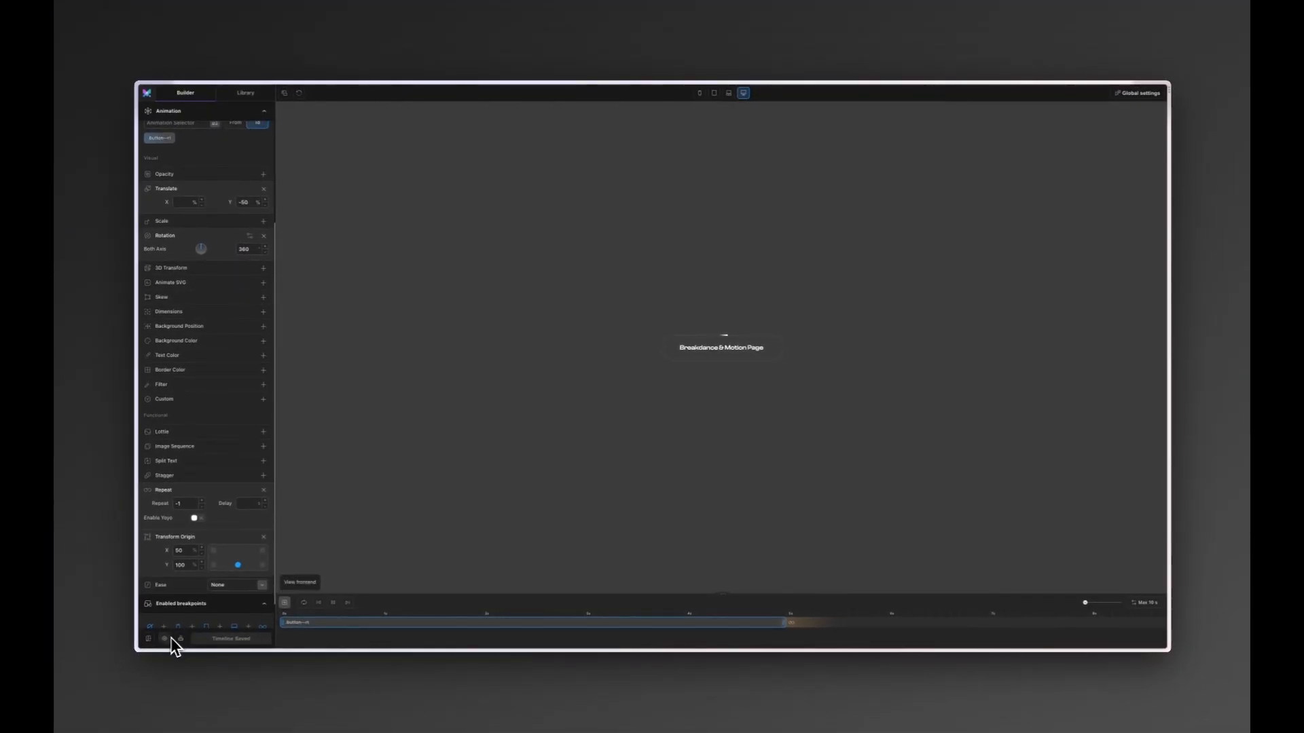
pyautogui.click(164, 639)
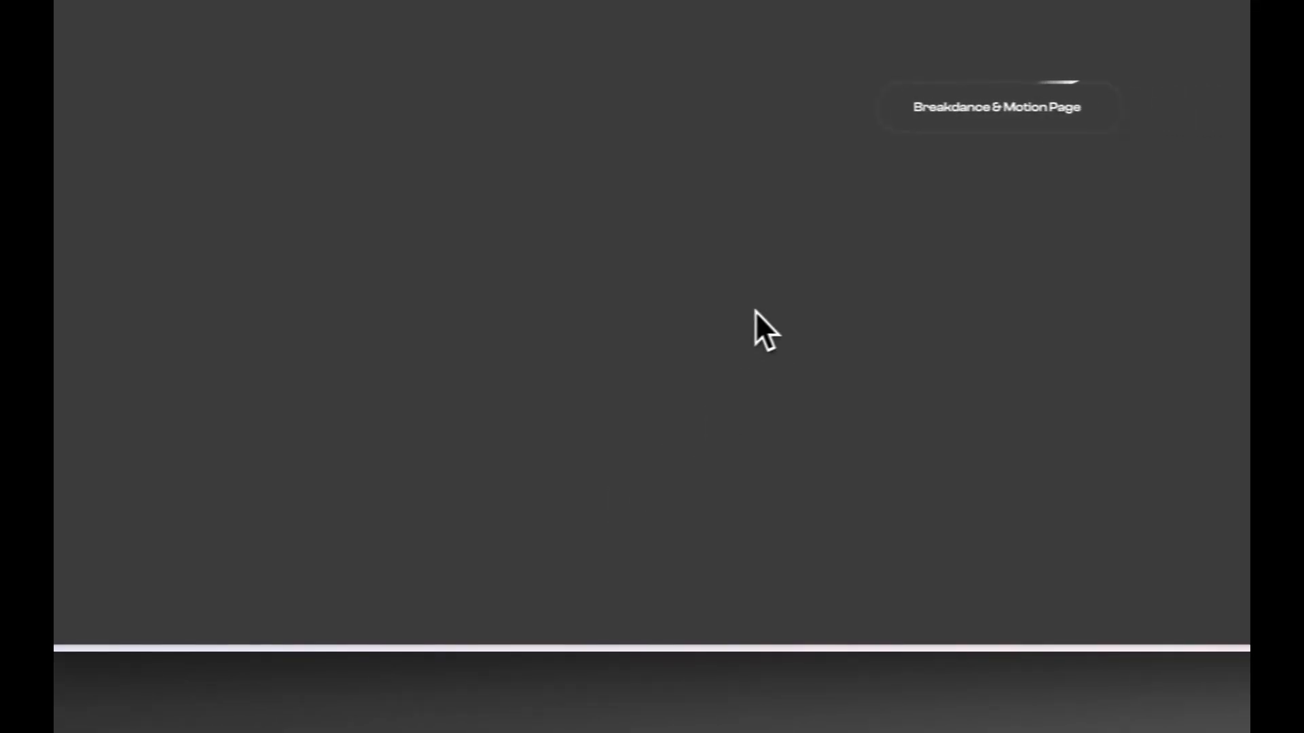